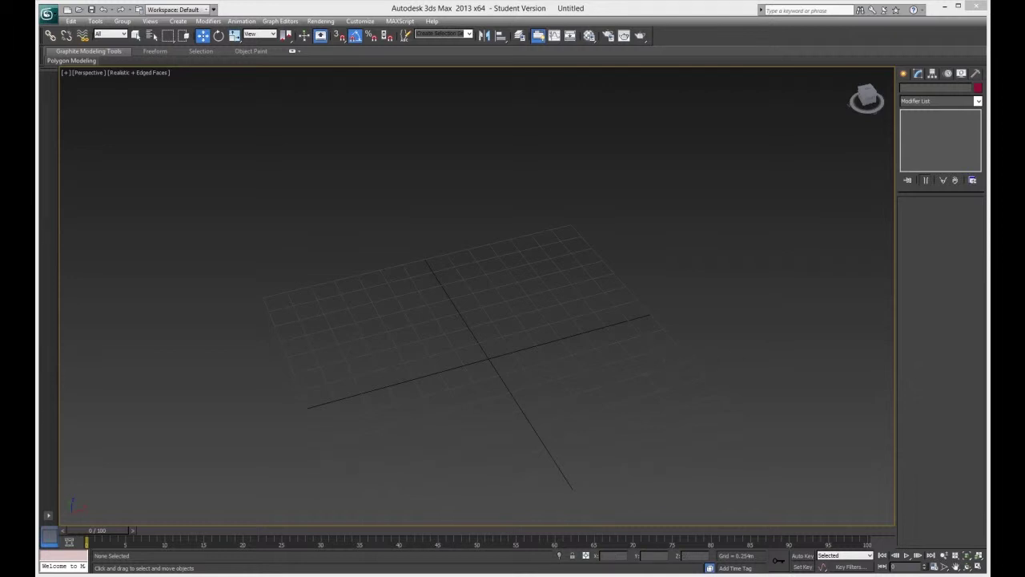
- Review the list of basic modeling tools and their sub-object modes in the Word document
drag(990, 39, 351, 99)
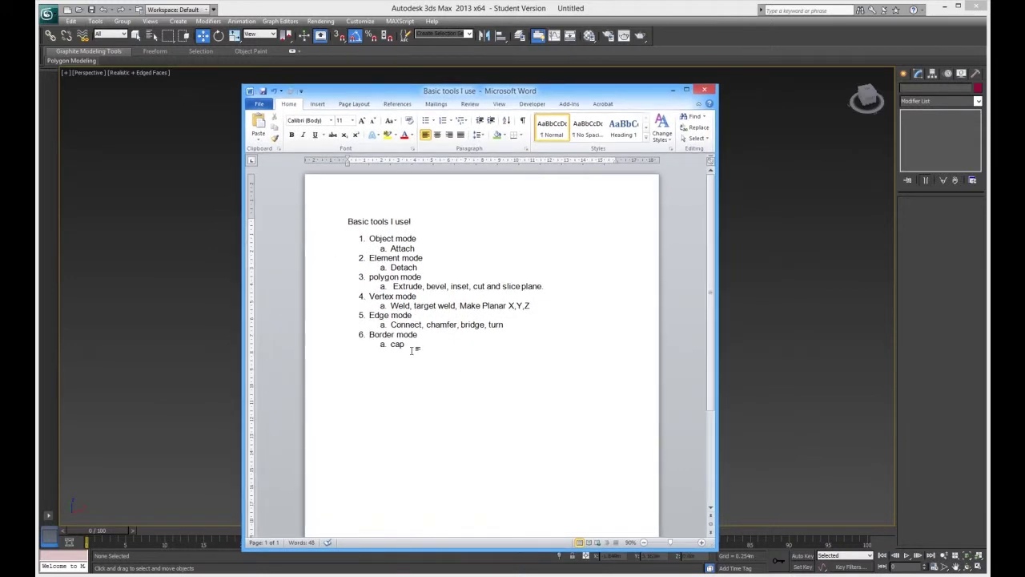
drag(414, 349, 344, 232)
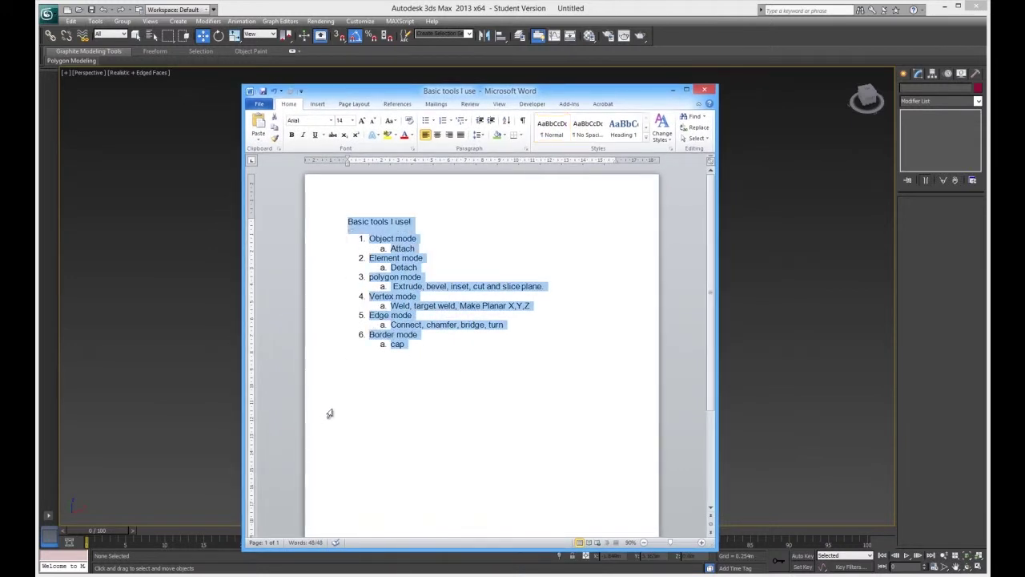
click(426, 349)
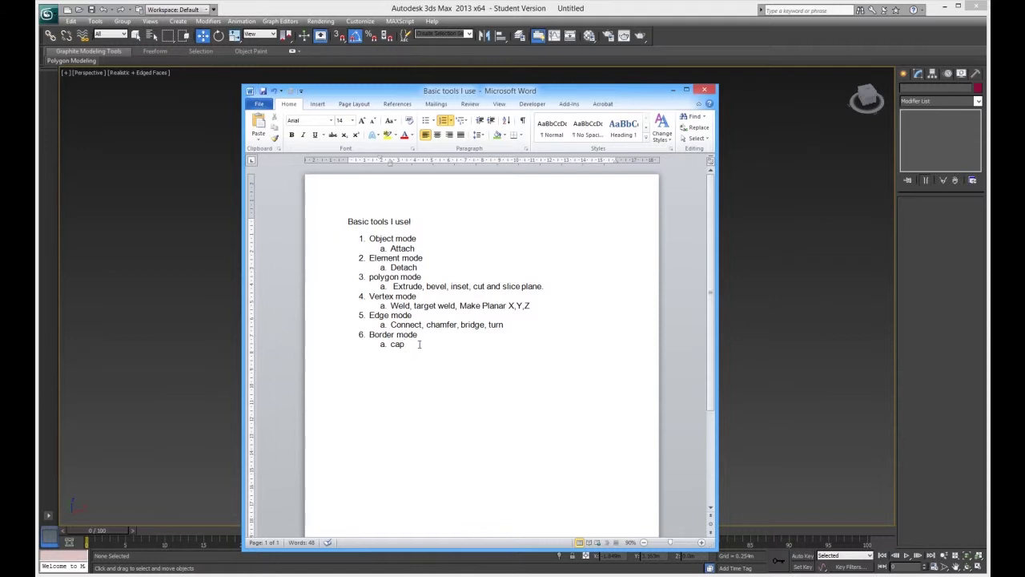
drag(415, 350, 331, 247)
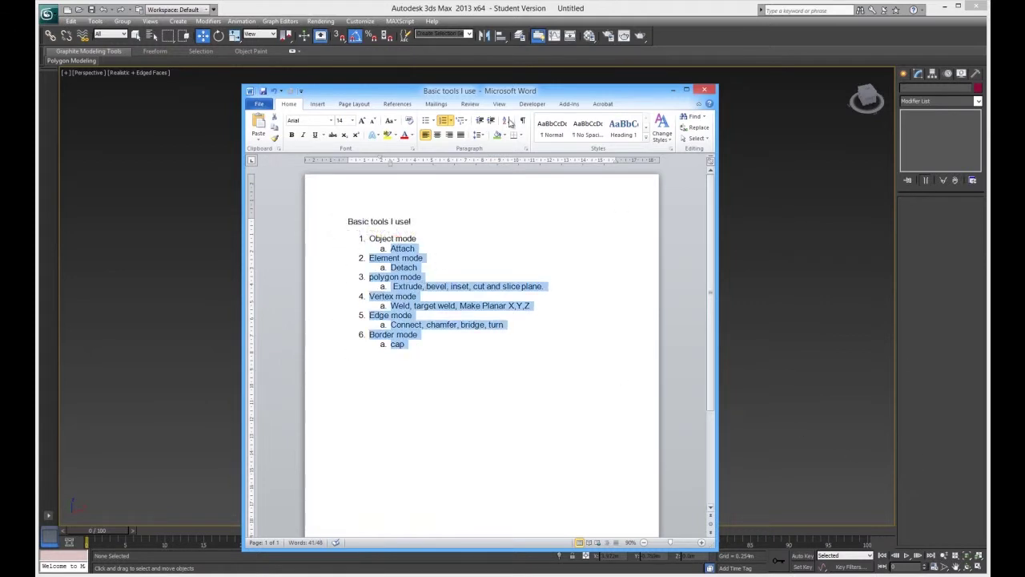
drag(453, 91, 1024, 28)
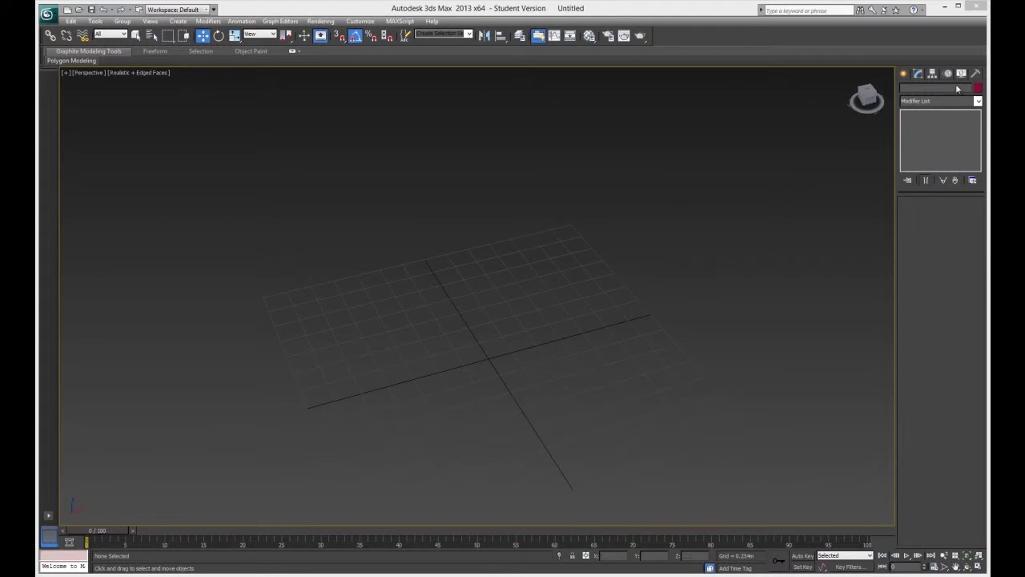
- Create a cube-shaped box about 1.63 m per side at the centre of the grid
click(903, 73)
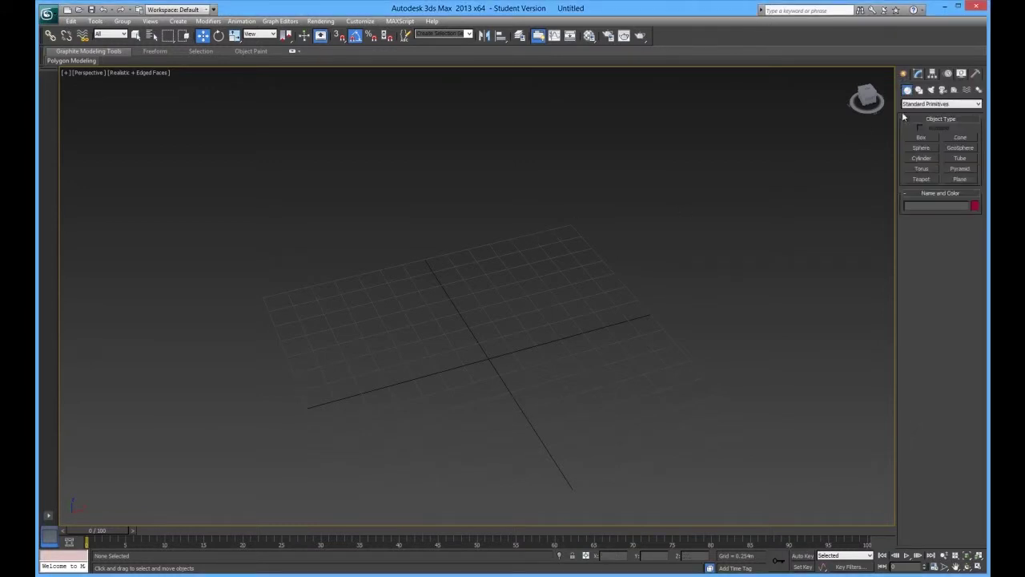
click(920, 138)
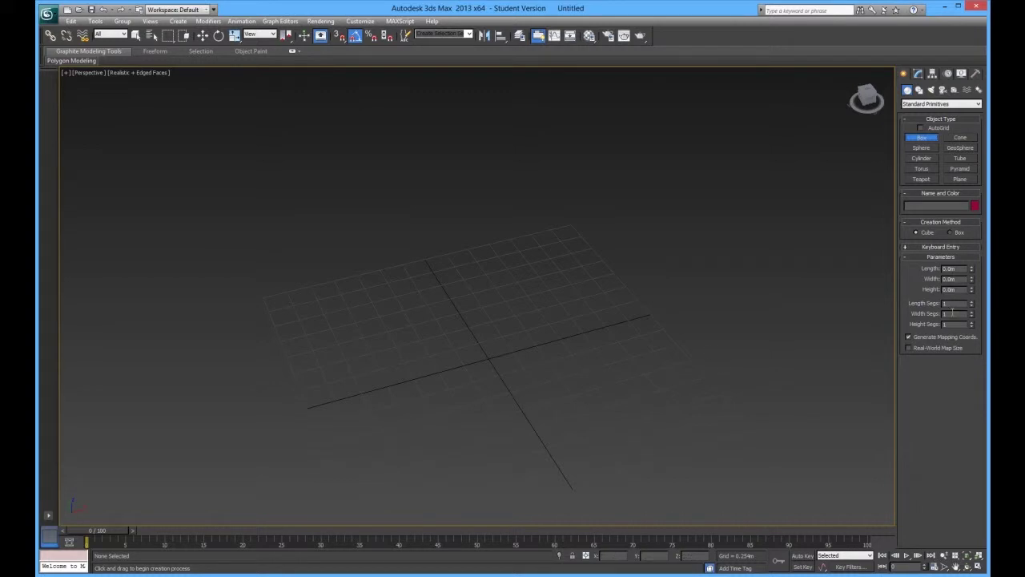
drag(487, 361, 503, 309)
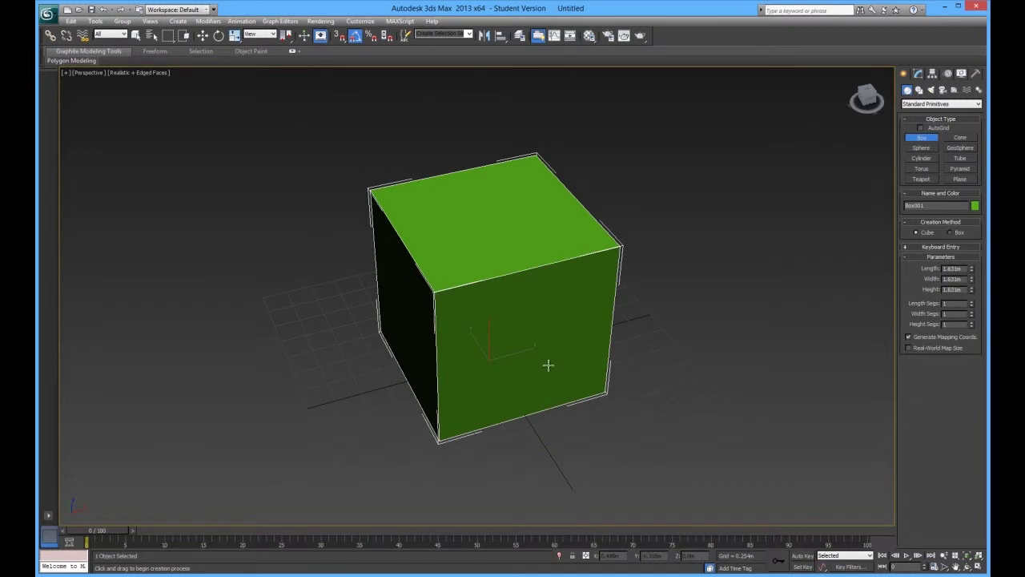
scroll(581, 344, down, 3)
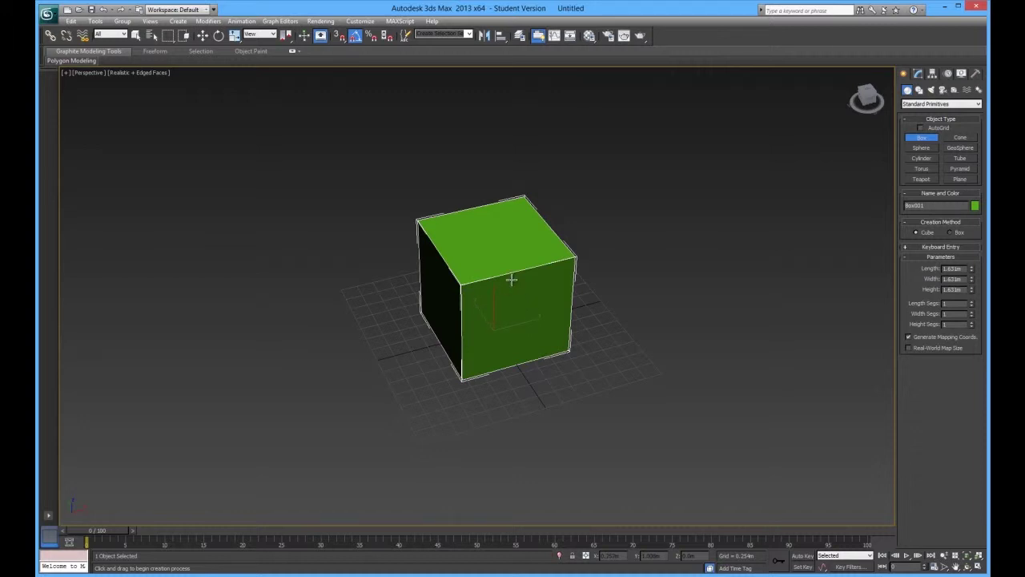
- Convert the green box to an Editable Poly
key(w)
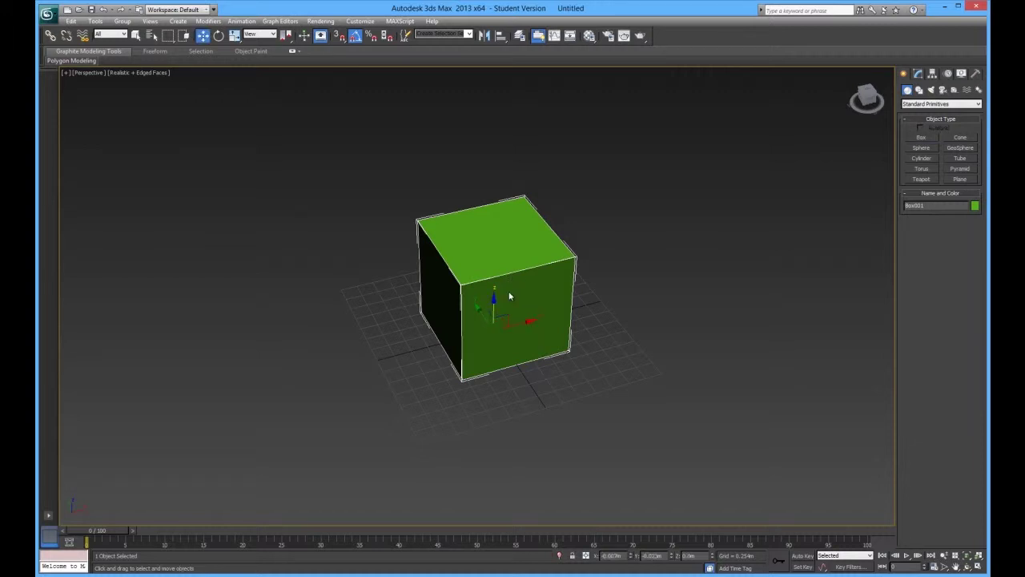
right_click(515, 286)
mouse_move(554, 377)
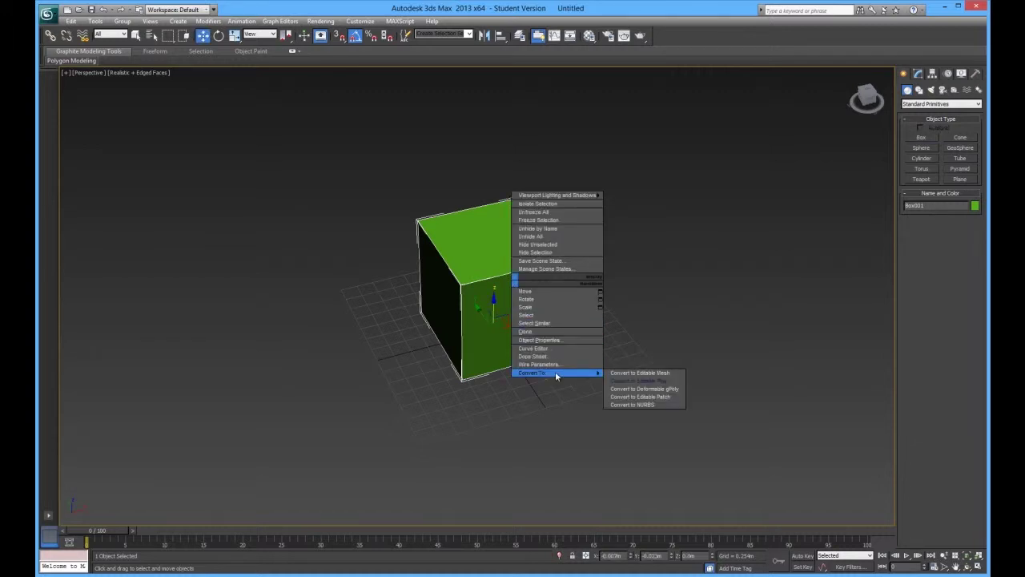
click(640, 380)
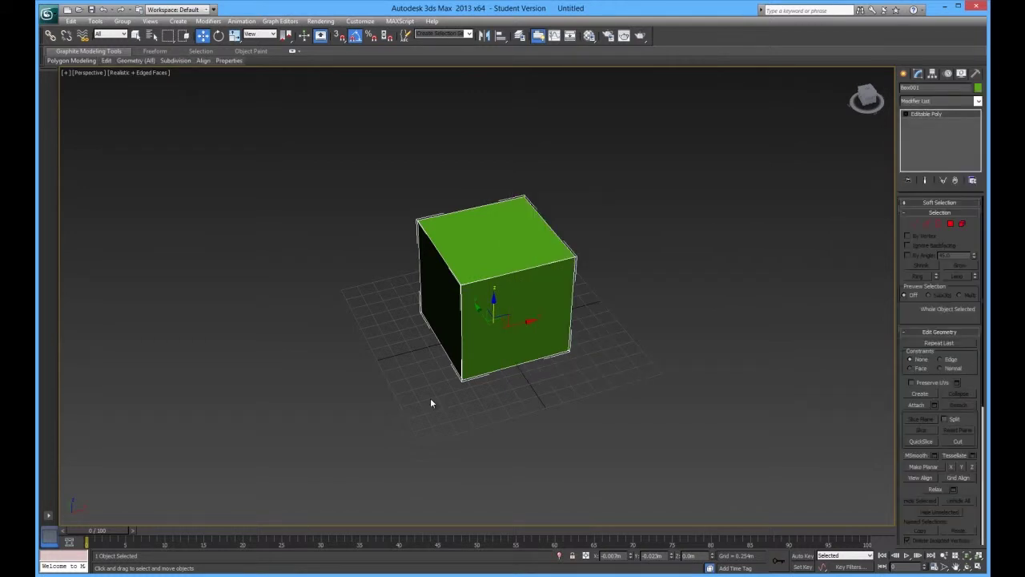
- Examine the box's conversion options and the expanded Graphite Modeling Tools, and minimize the tools again
right_click(466, 346)
mouse_move(515, 435)
middle_drag(572, 231, 559, 242)
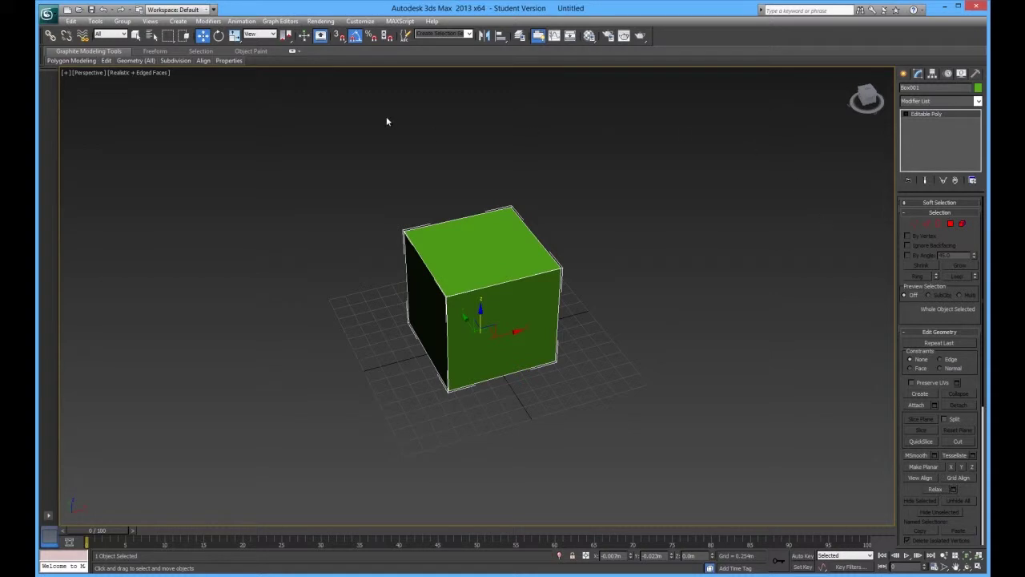
click(292, 50)
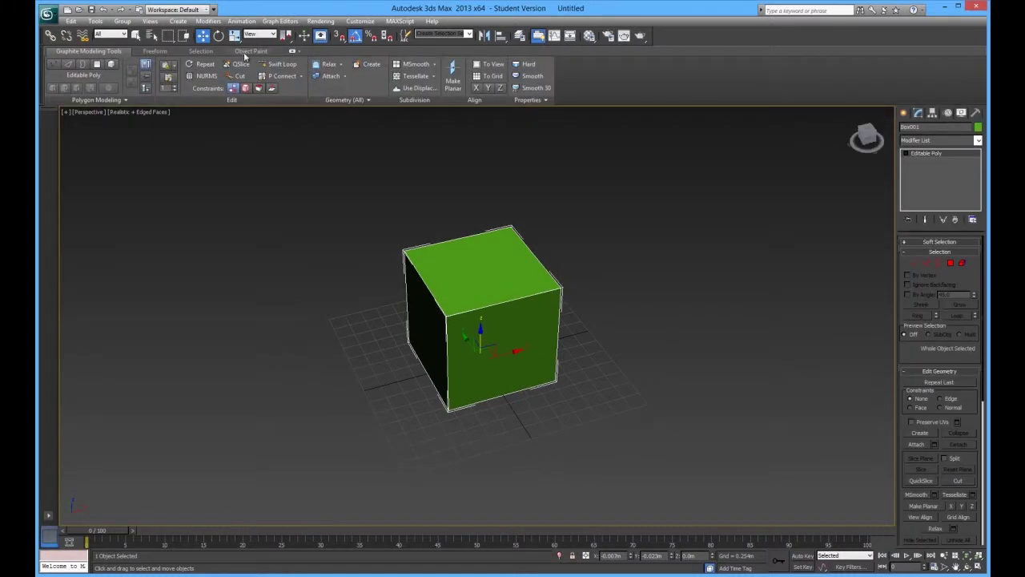
click(291, 51)
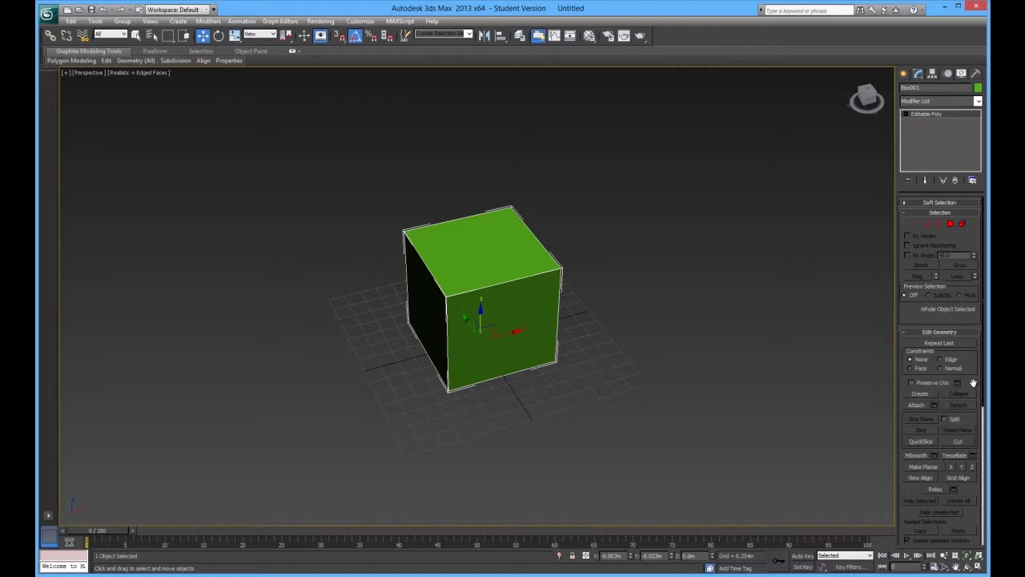
- Collapse the Subdivision Surface settings of the Editable Poly and return to its selection settings
drag(973, 383, 958, 150)
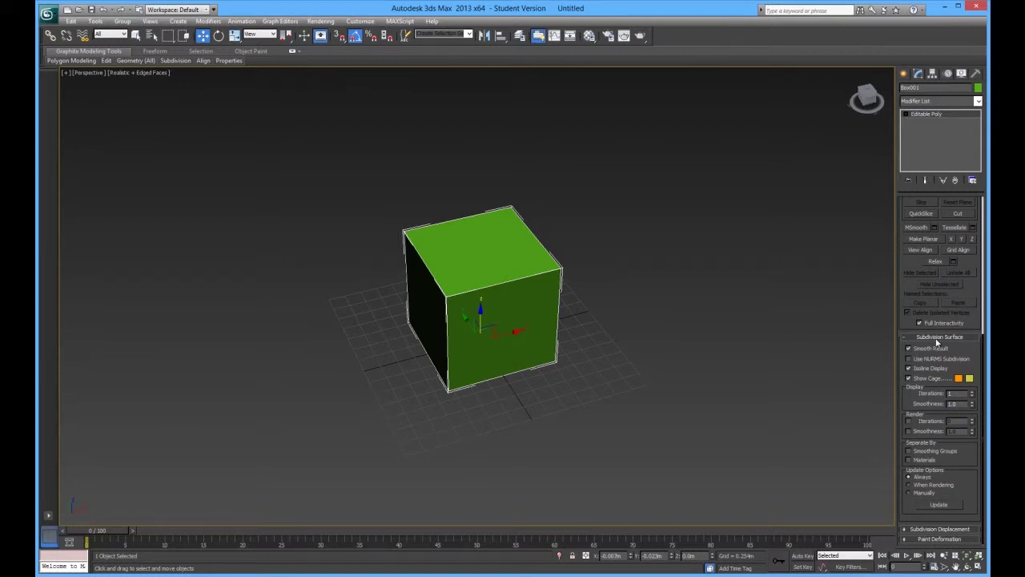
click(937, 338)
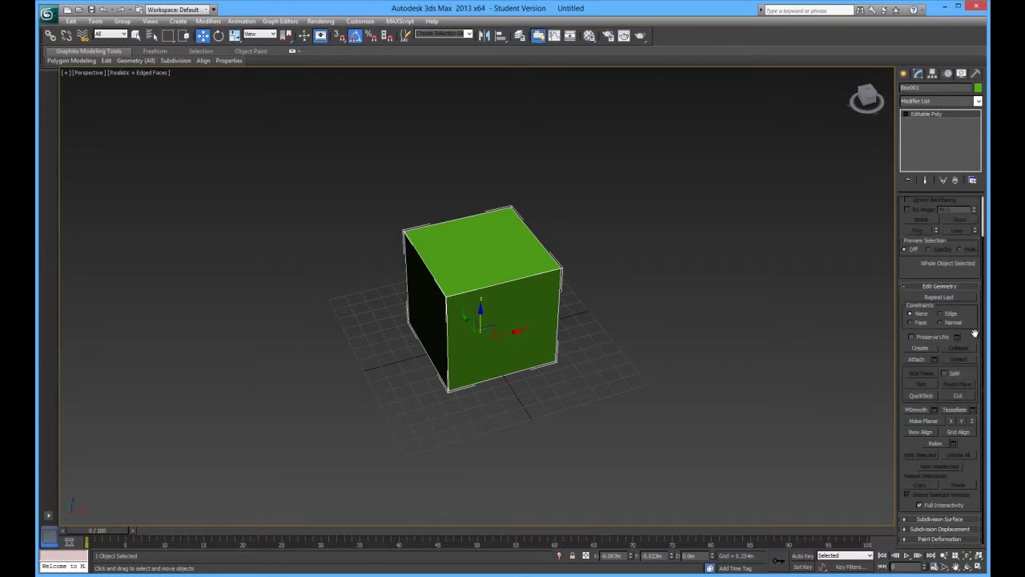
drag(965, 285, 979, 364)
scroll(916, 265, up, 2)
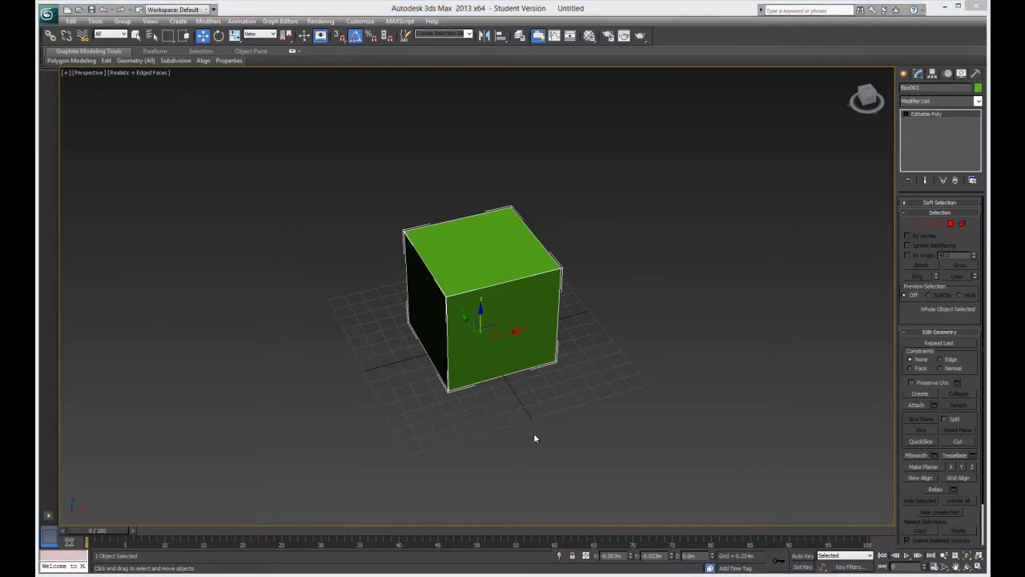
- Expand the Editable Poly's sub-object levels, enter Vertex level briefly, and return to the object level
click(905, 116)
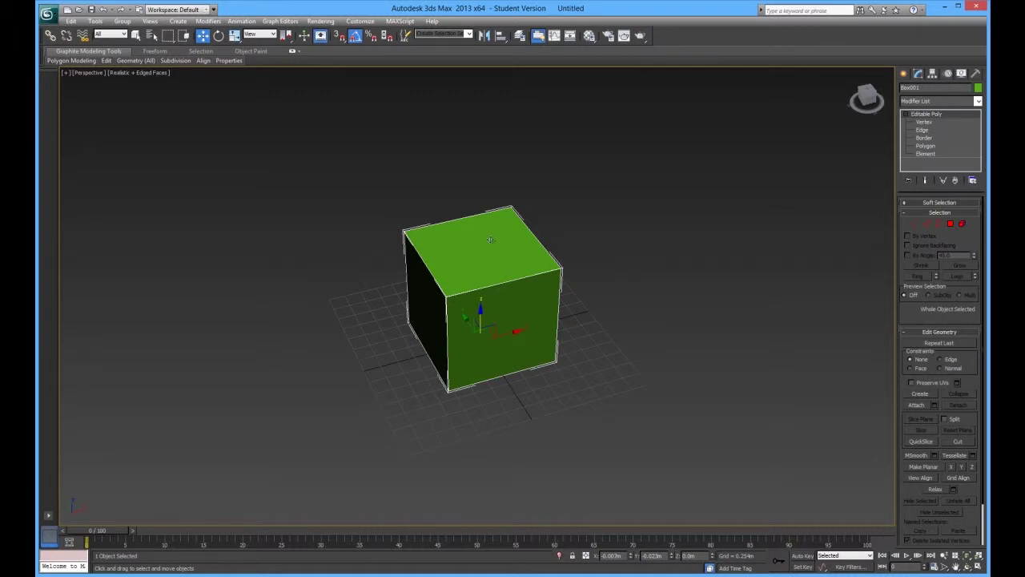
click(925, 120)
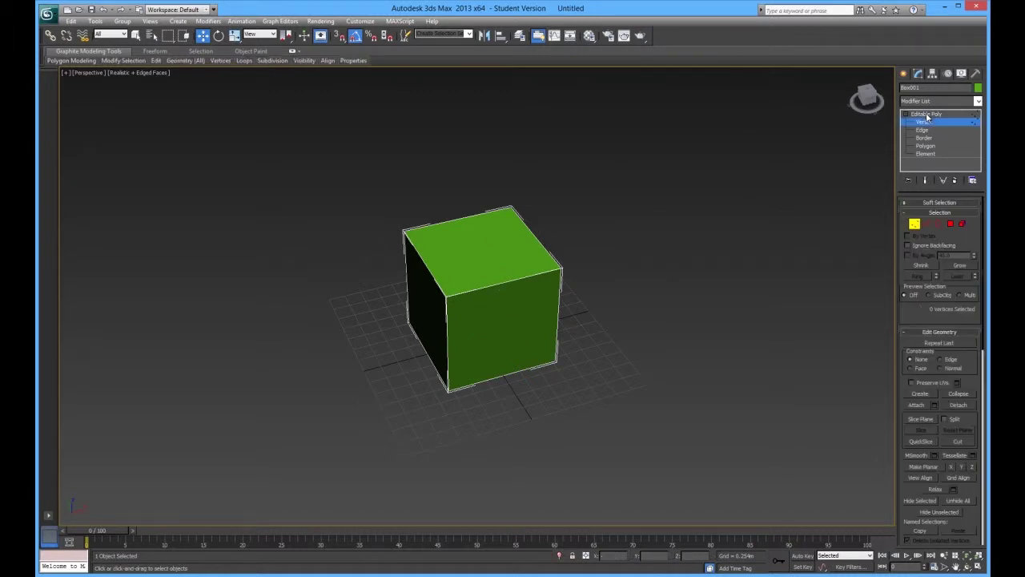
click(932, 113)
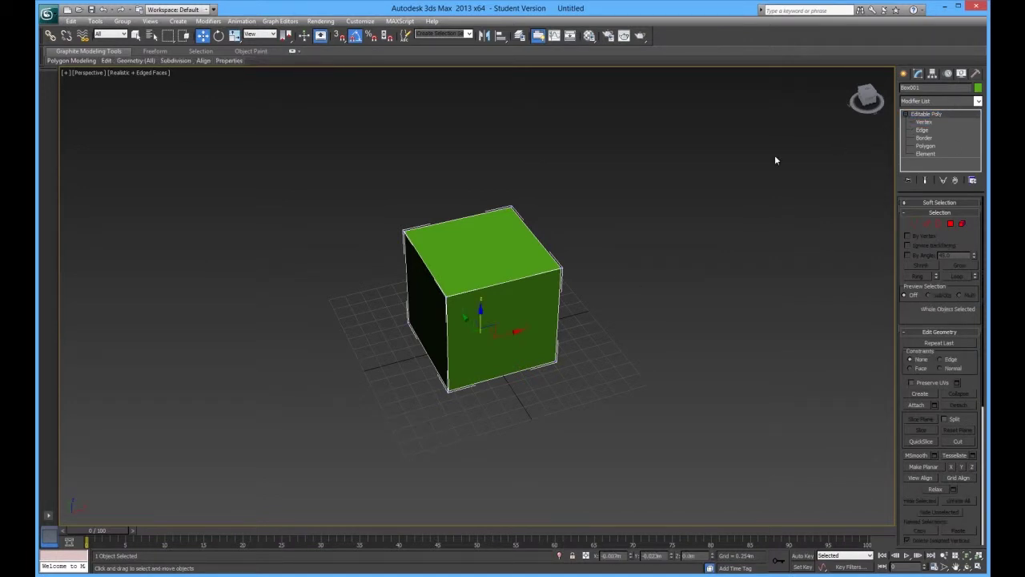
- Try moving the whole box upward above the grid, and undo the move
drag(484, 335, 486, 206)
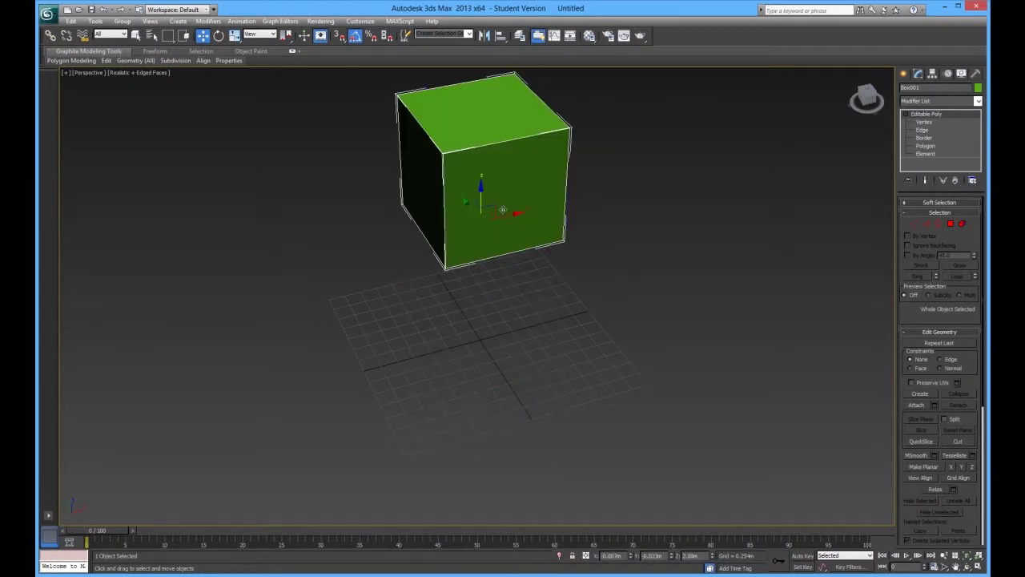
key(ctrl+z)
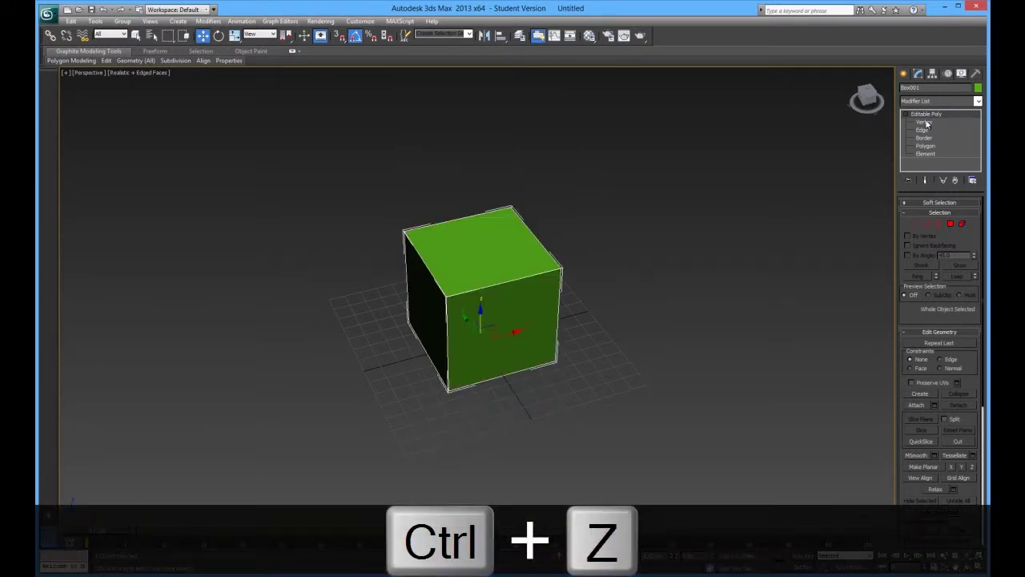
- Select the box's top front-right corner at Vertex level, try moving it along X, and undo the move
click(925, 121)
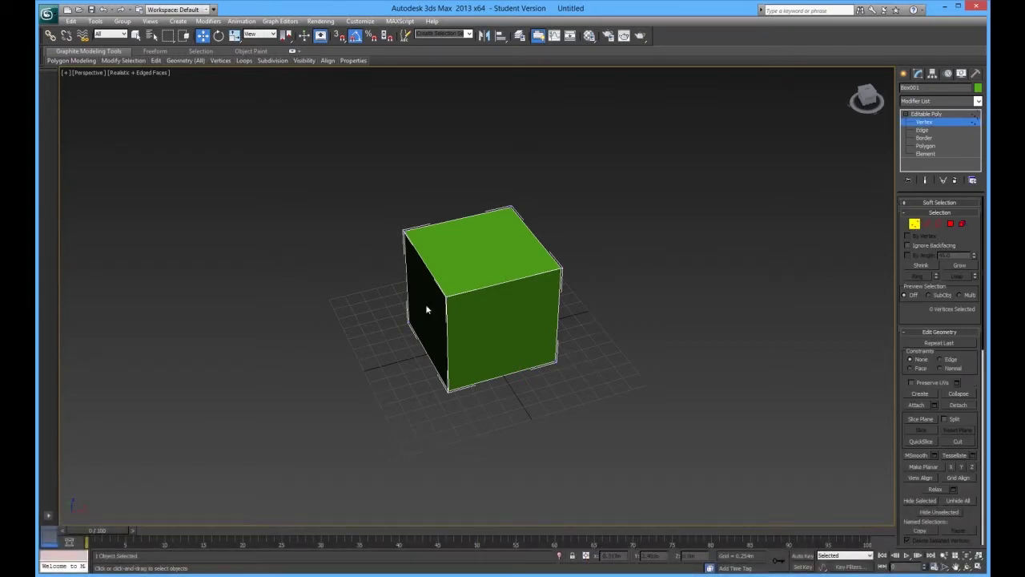
scroll(457, 341, up, 5)
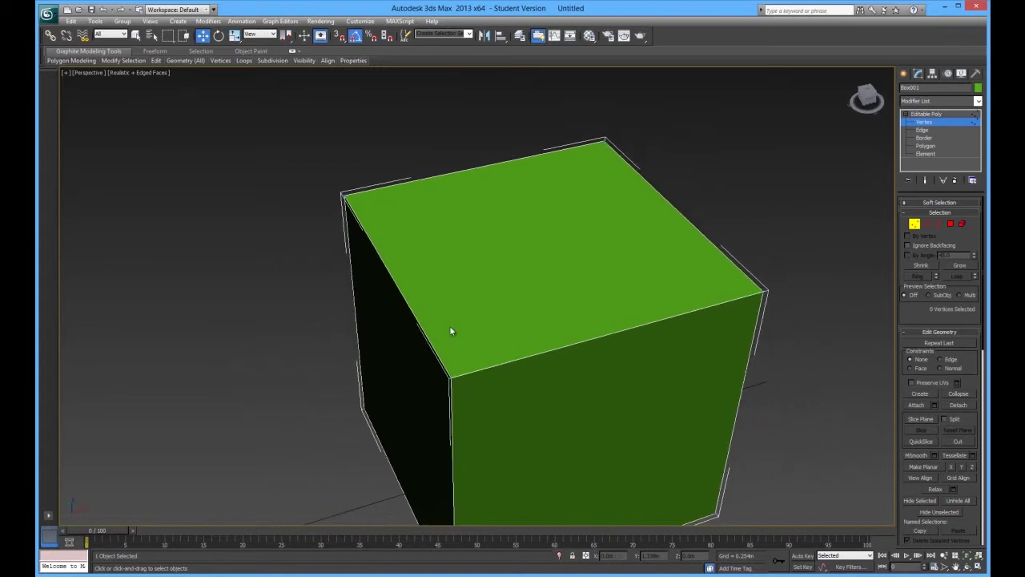
click(764, 290)
mouse_move(788, 390)
alt+middle_down()
mouse_move(791, 333)
mouse_move(788, 390)
alt+middle_up()
scroll(788, 390, down, 5)
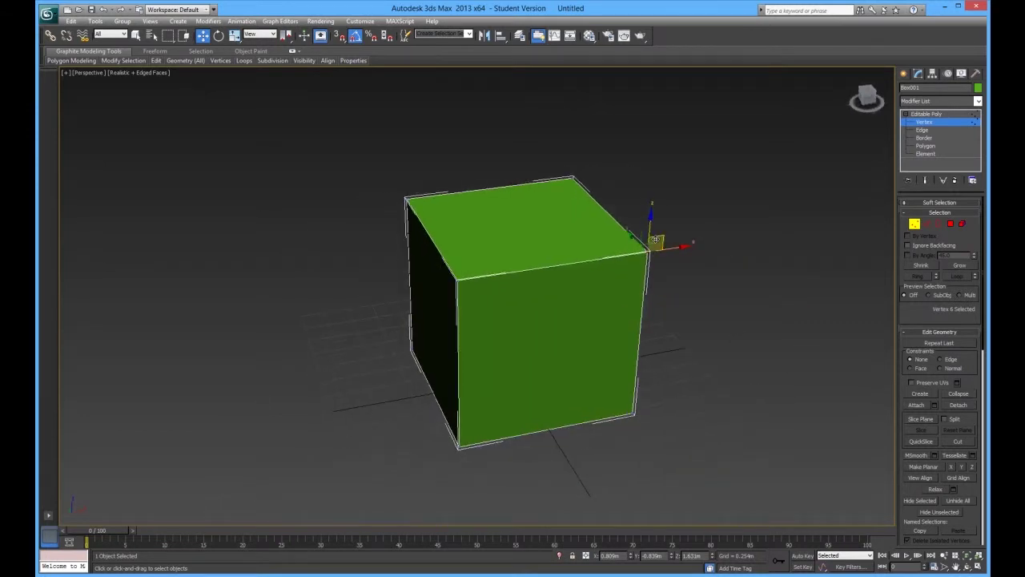
drag(655, 238, 563, 289)
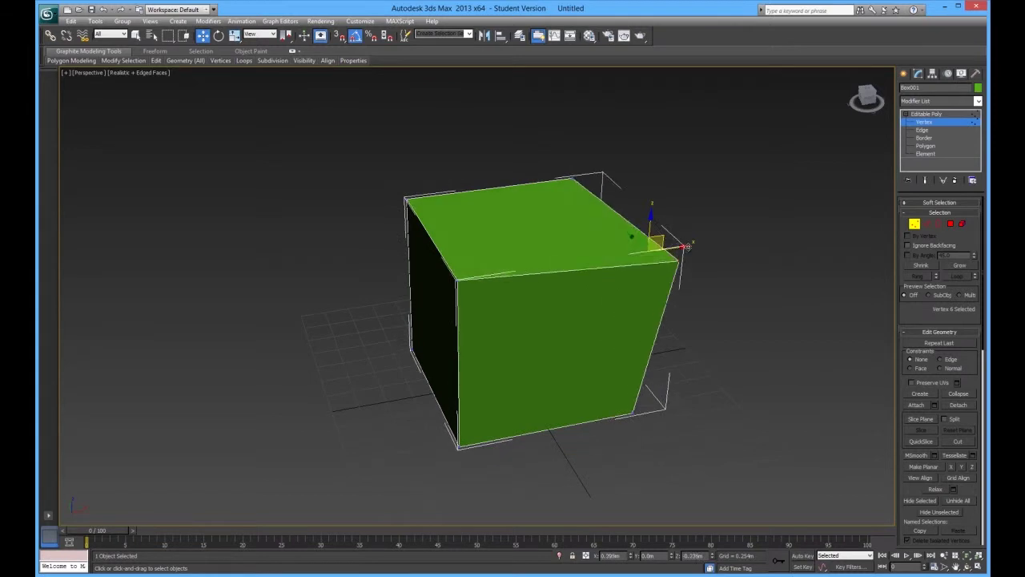
key(ctrl+z)
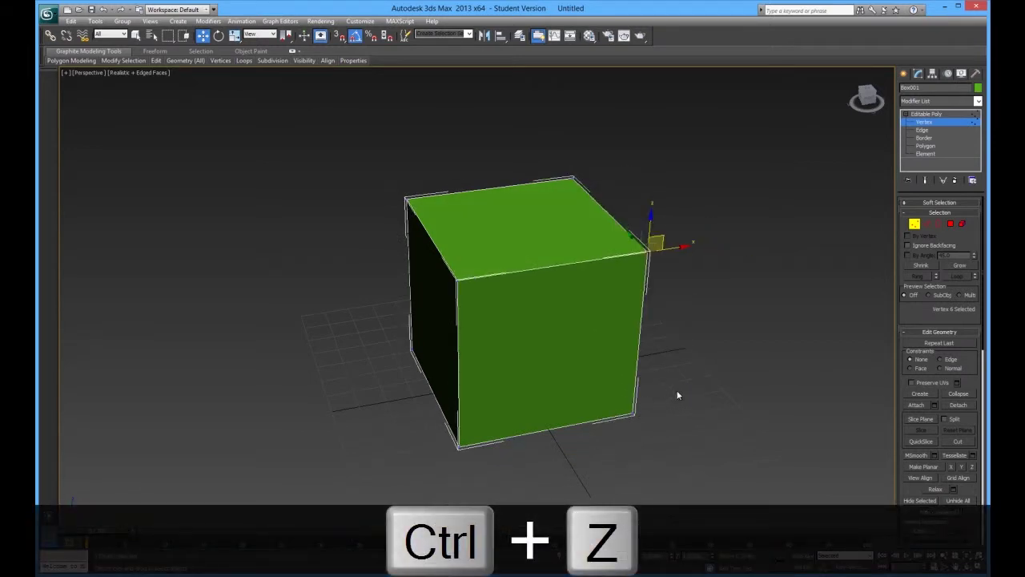
- Add the vertex directly below to the selection and move both outward along X to about 1.73 m
ctrl+click(632, 415)
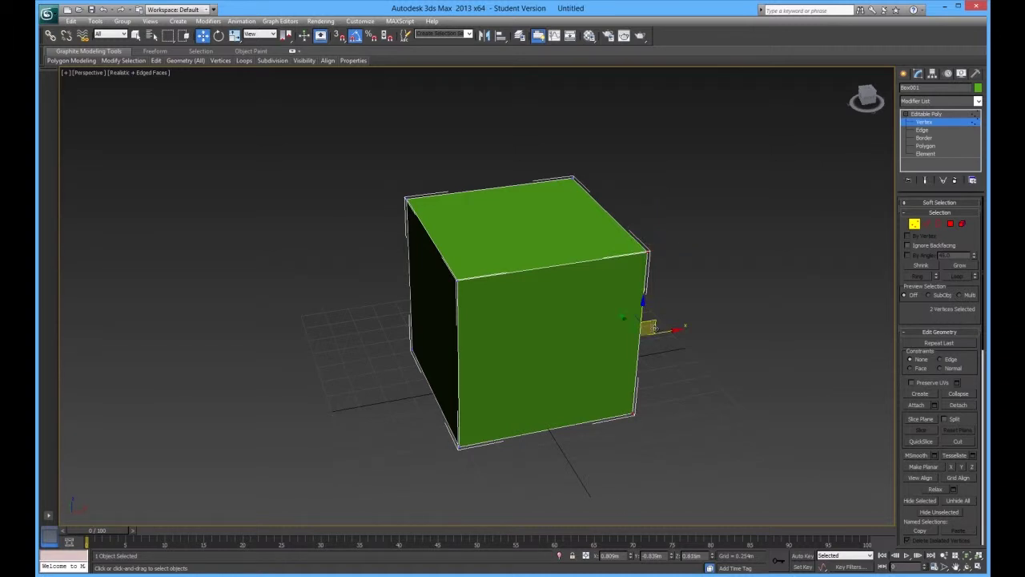
drag(651, 330, 750, 336)
- Move only the lower of the two shifted vertices inward along X to about 0.4 m
alt+drag(703, 259, 703, 257)
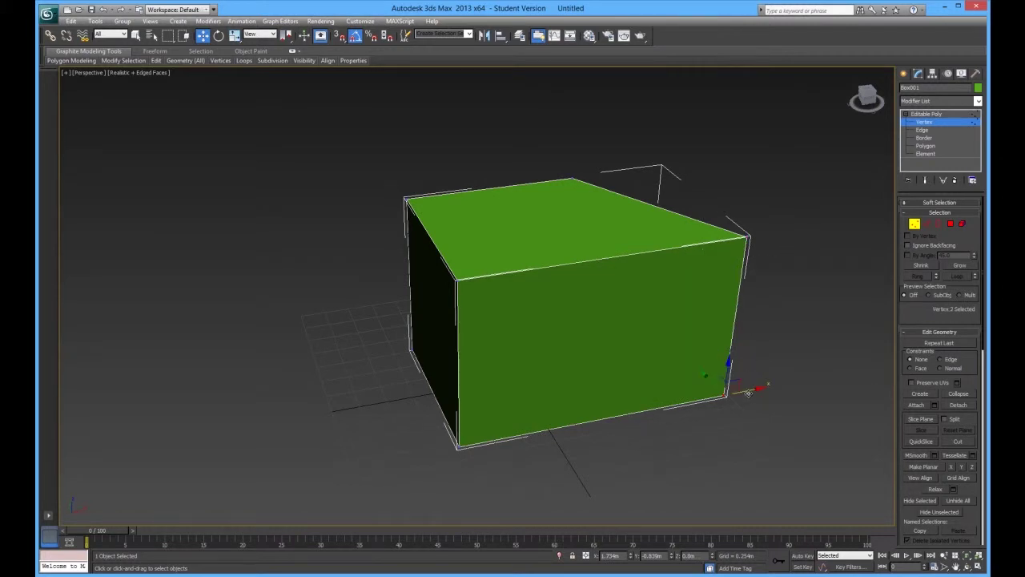
drag(747, 392, 608, 420)
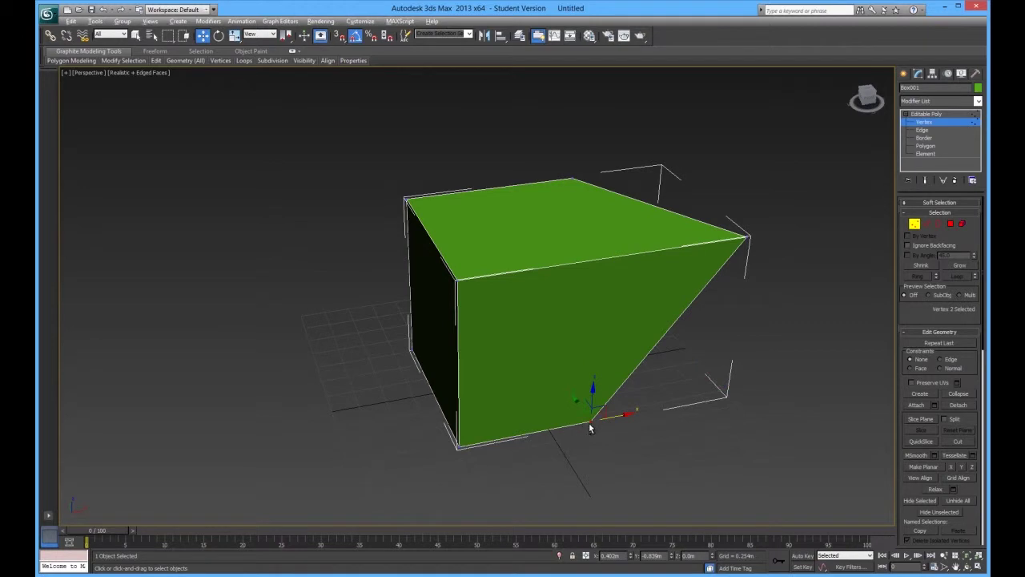
click(589, 426)
- Practise selecting the deformed box's vertices by region and individually, and clear the selection
drag(785, 206, 712, 267)
drag(698, 305, 579, 448)
ctrl+click(571, 179)
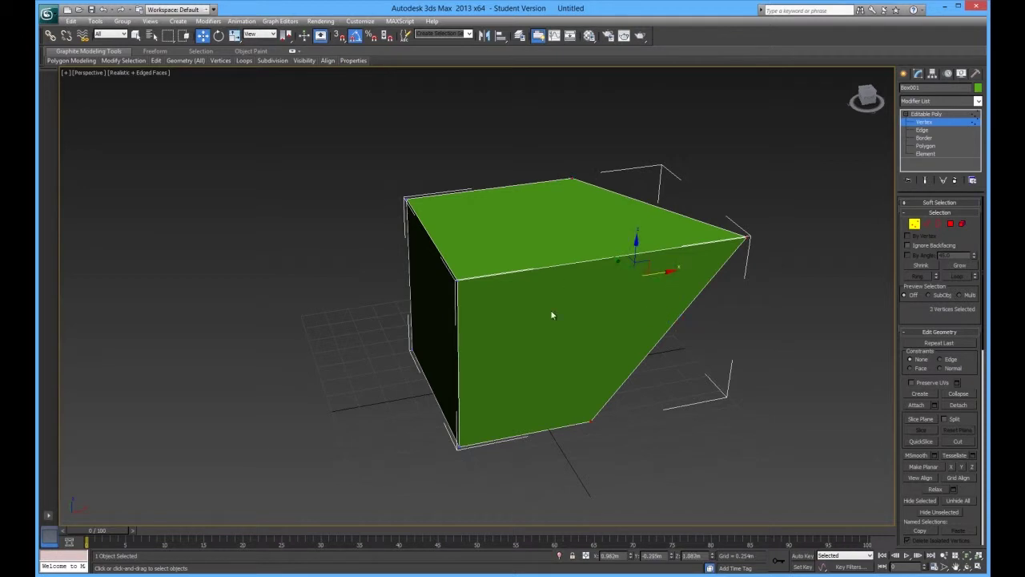
alt+click(590, 423)
click(814, 279)
- Hide the selection brackets around the box and undo the vertex deselection
alt+middle_drag(517, 403, 539, 389)
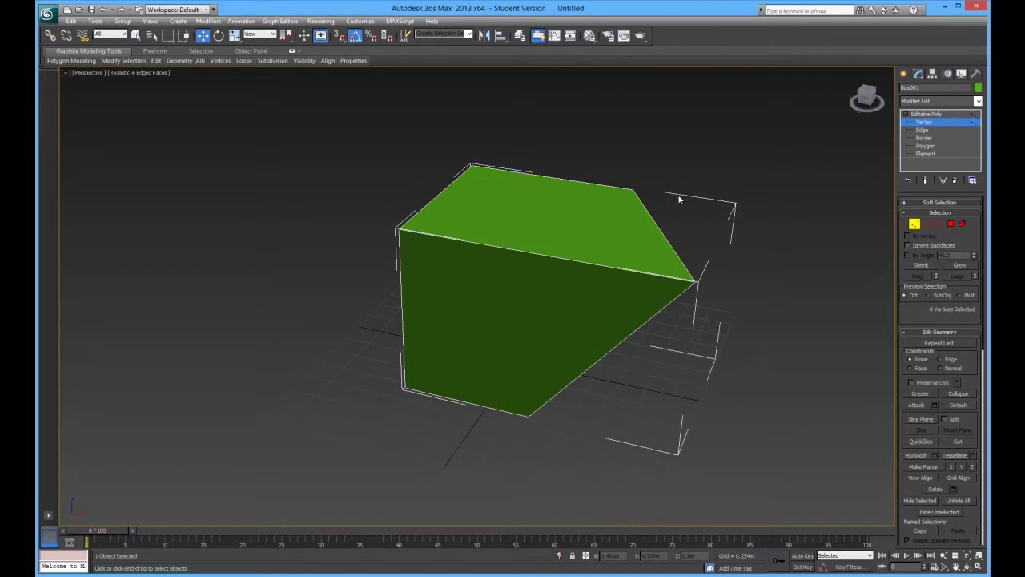
key(j)
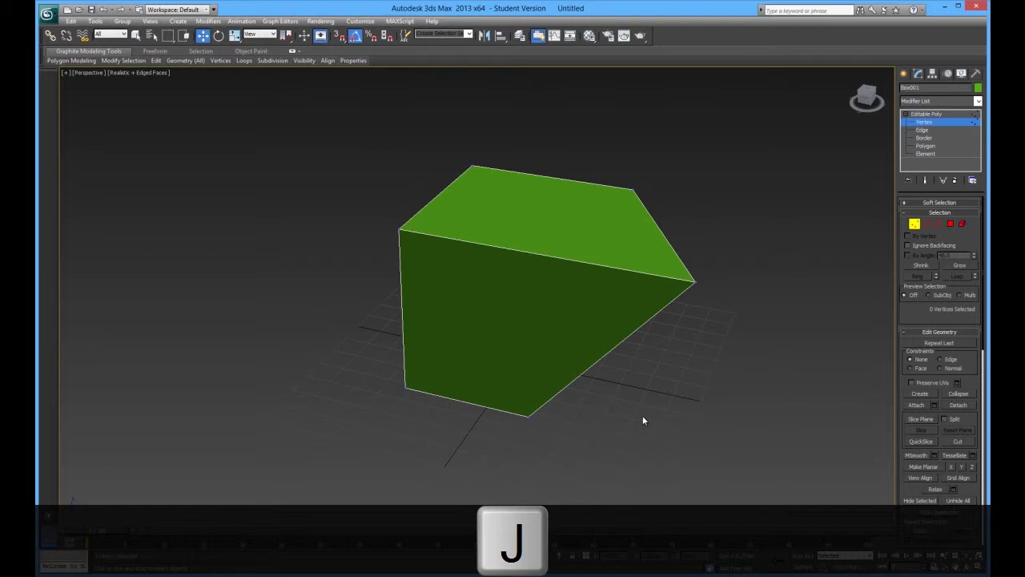
alt+middle_drag(643, 327, 611, 330)
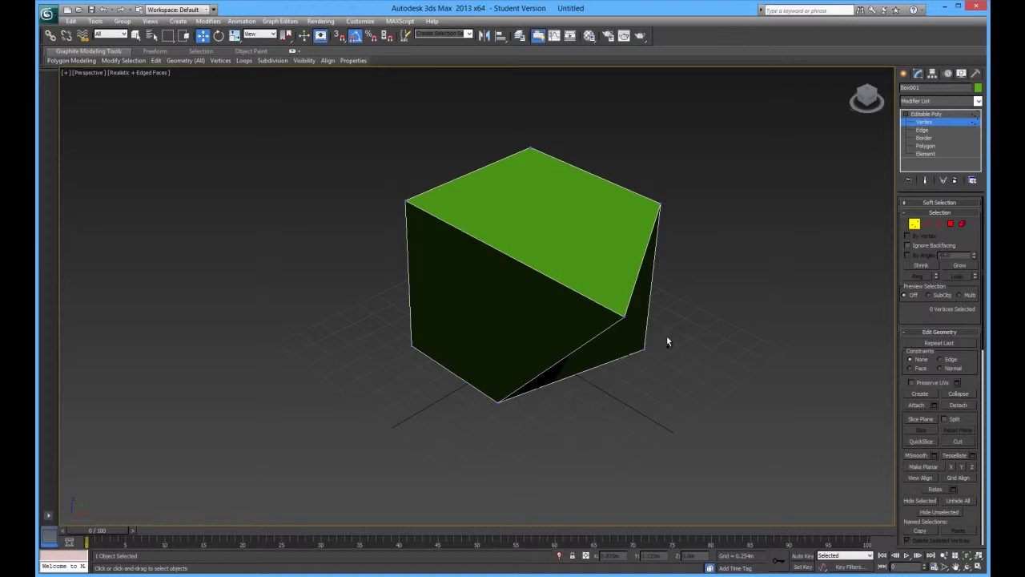
key(ctrl+z)
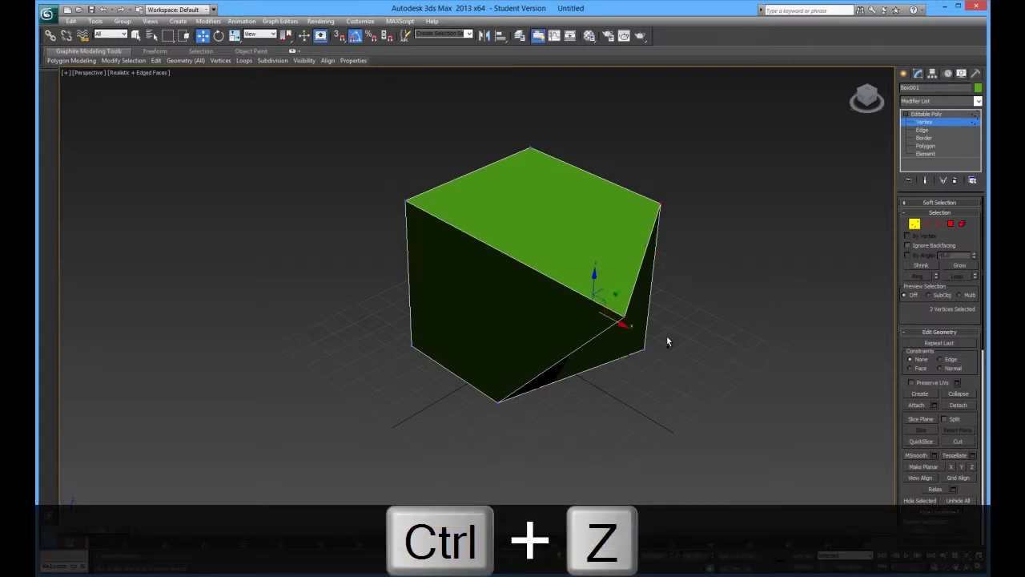
- Undo the vertex moves and vertex selections to restore the regular box, and check the undo history
key(ctrl+z)
key(ctrl+z)
key(ctrl+z)
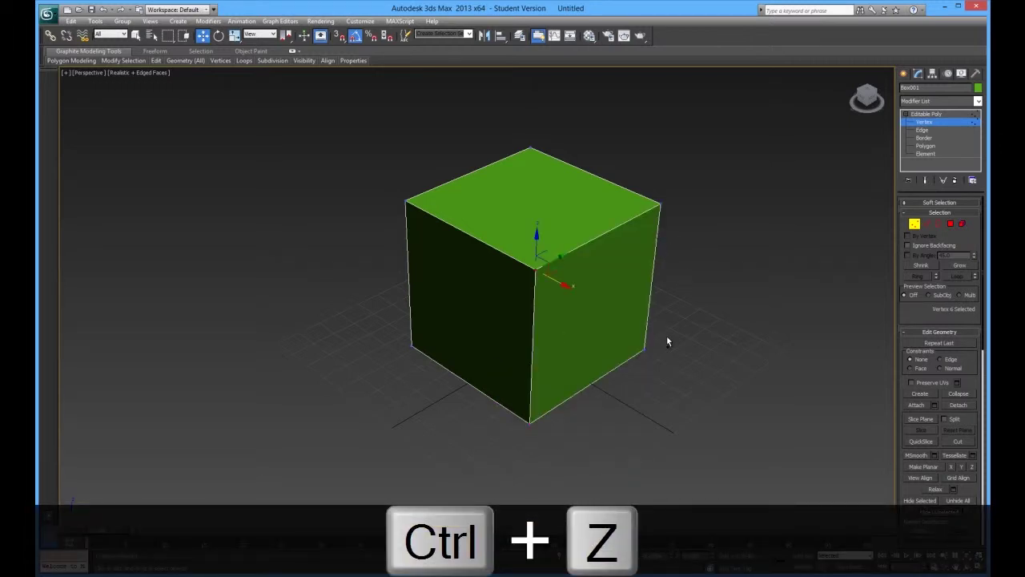
key(ctrl+z)
click(112, 10)
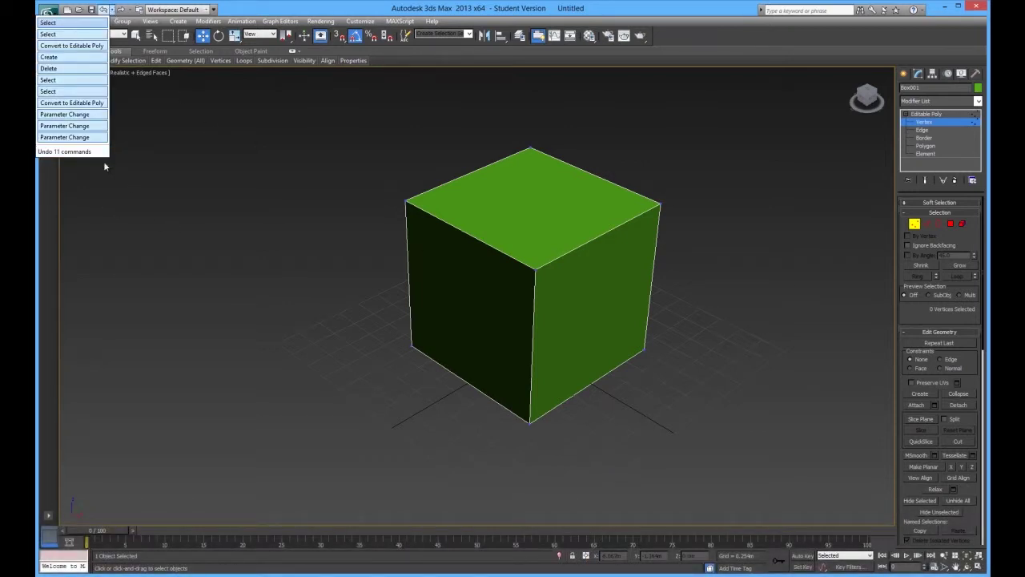
click(231, 280)
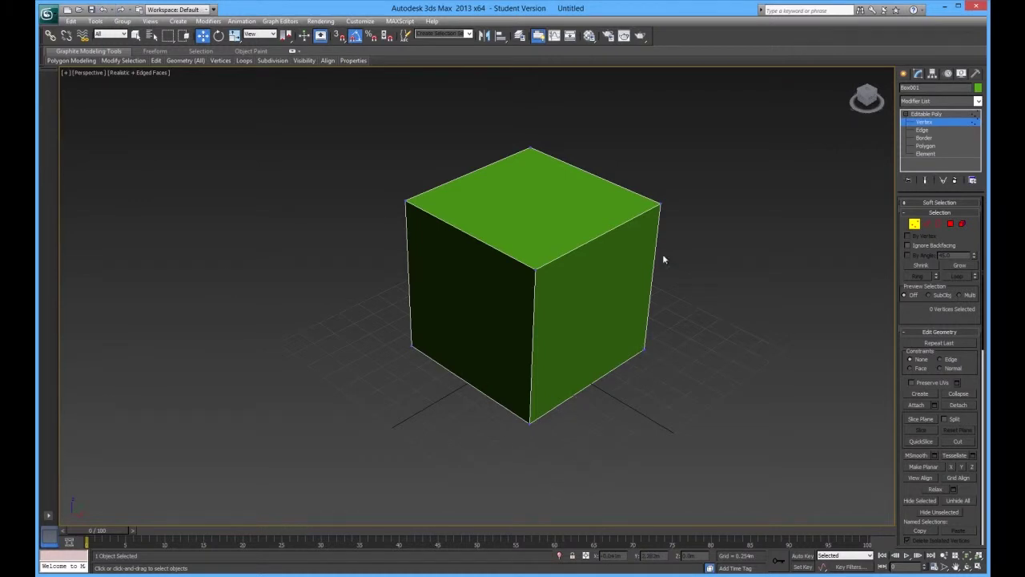
- Set the number of scene undo levels to 50 in the general preferences
click(360, 21)
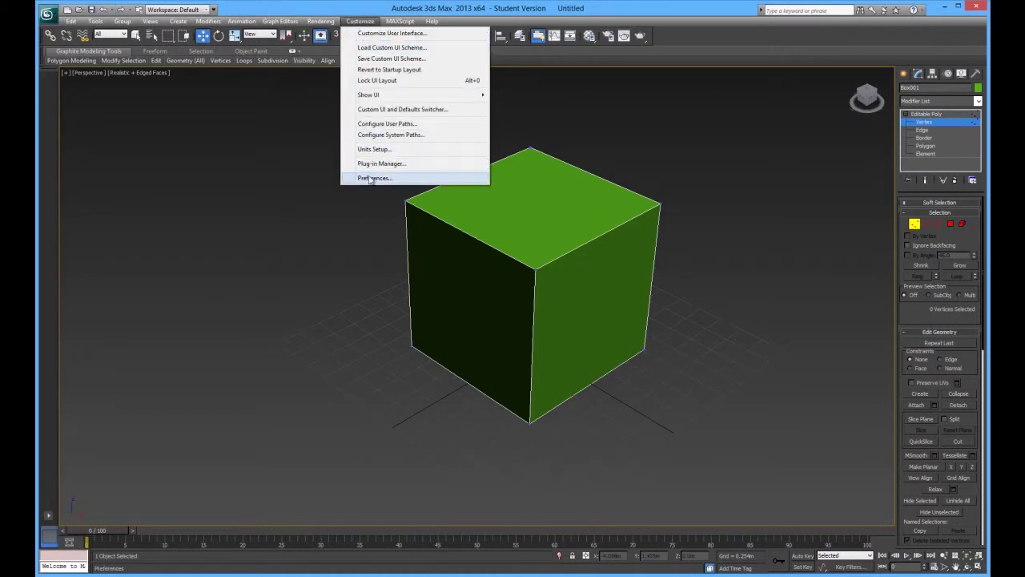
click(374, 177)
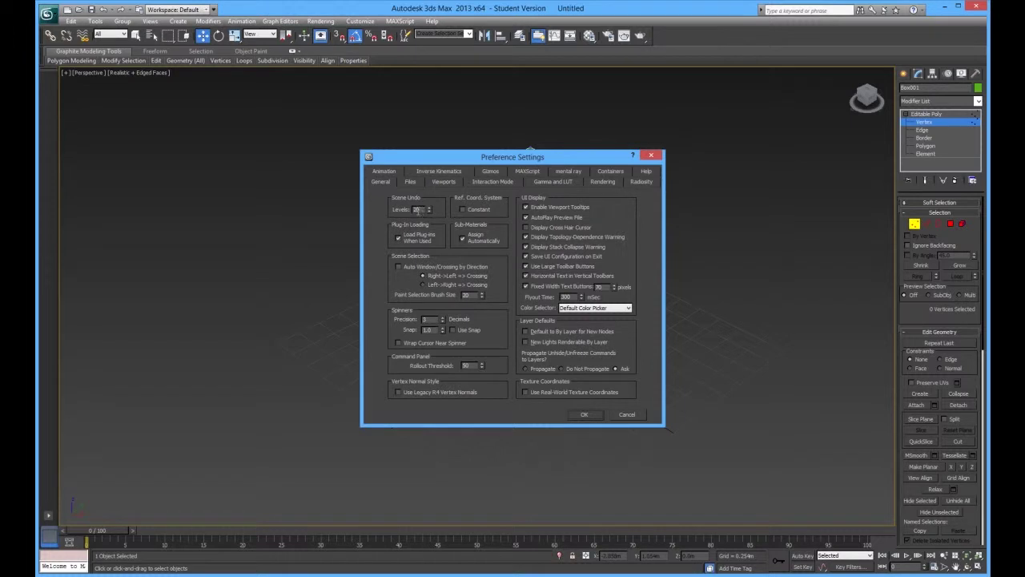
double_click(417, 209)
click(586, 417)
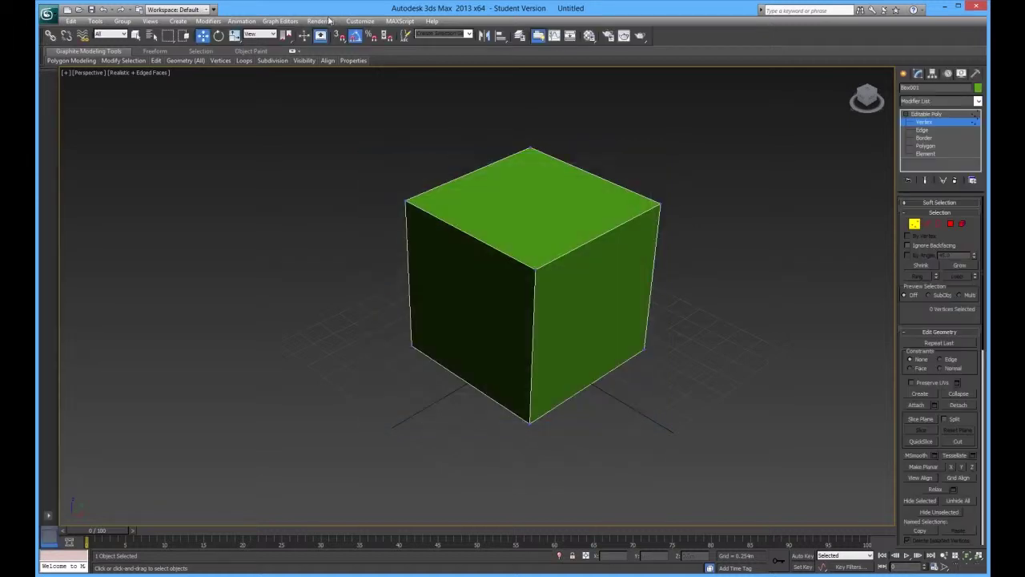
click(360, 21)
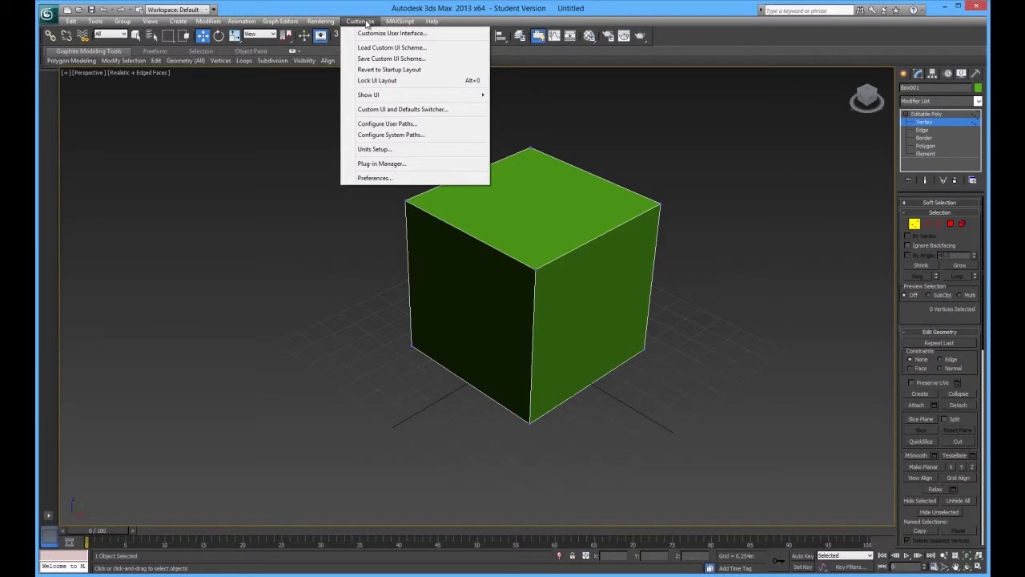
click(374, 177)
double_click(413, 209)
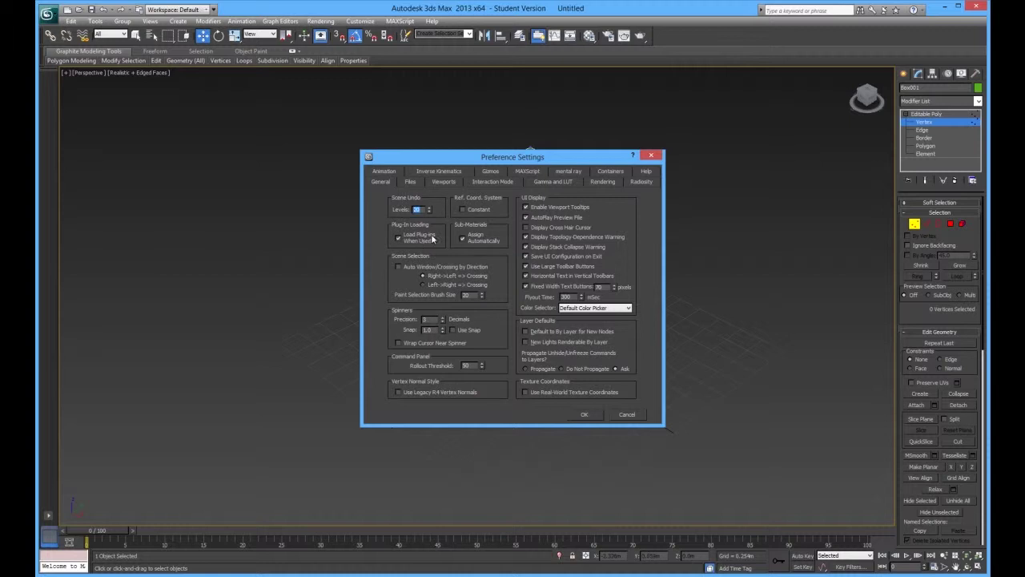
text(50)
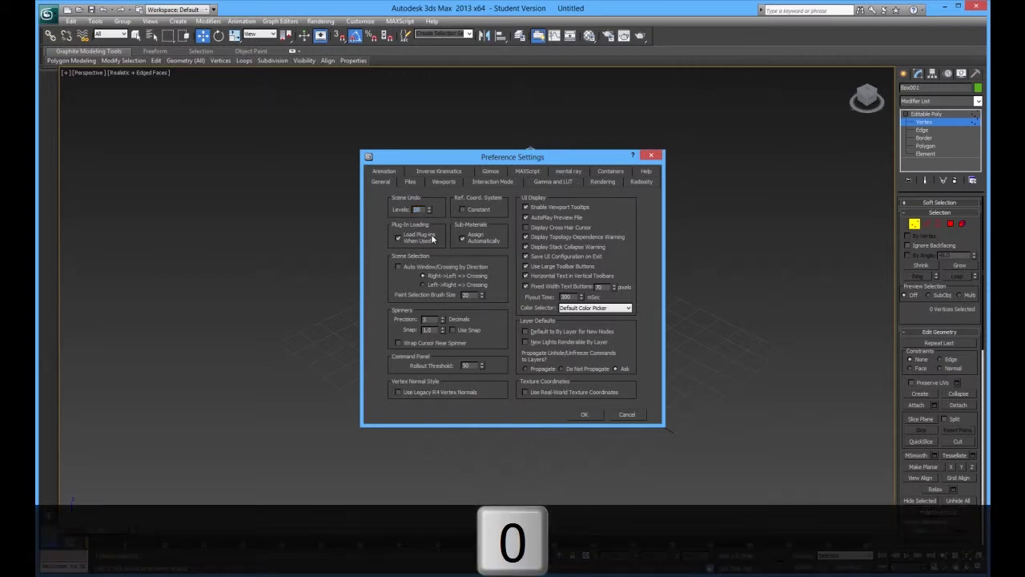
click(580, 415)
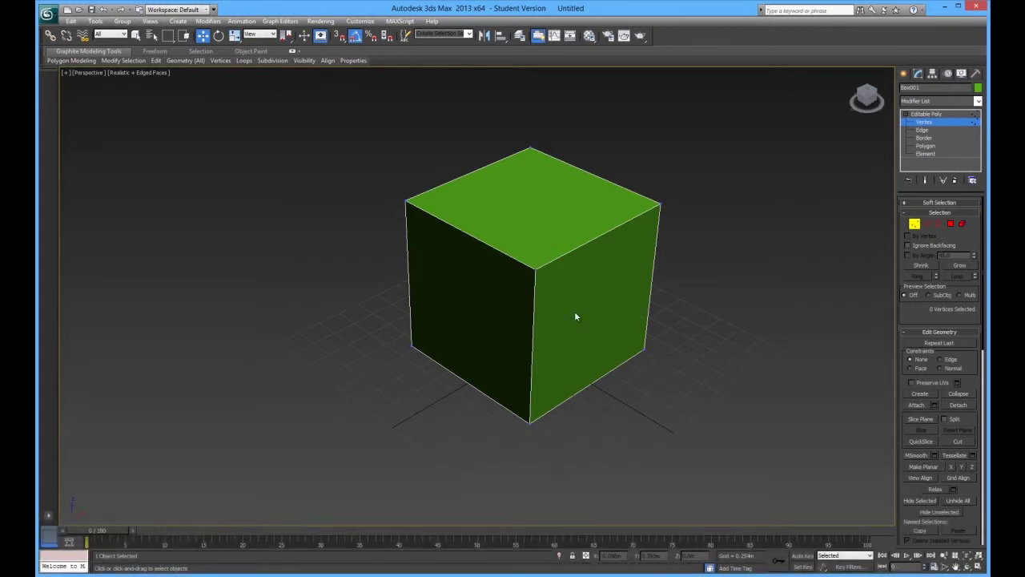
- Select one upper corner vertex of the box and examine the vertex editing and subdivision tools available for it
middle_drag(590, 338, 506, 345)
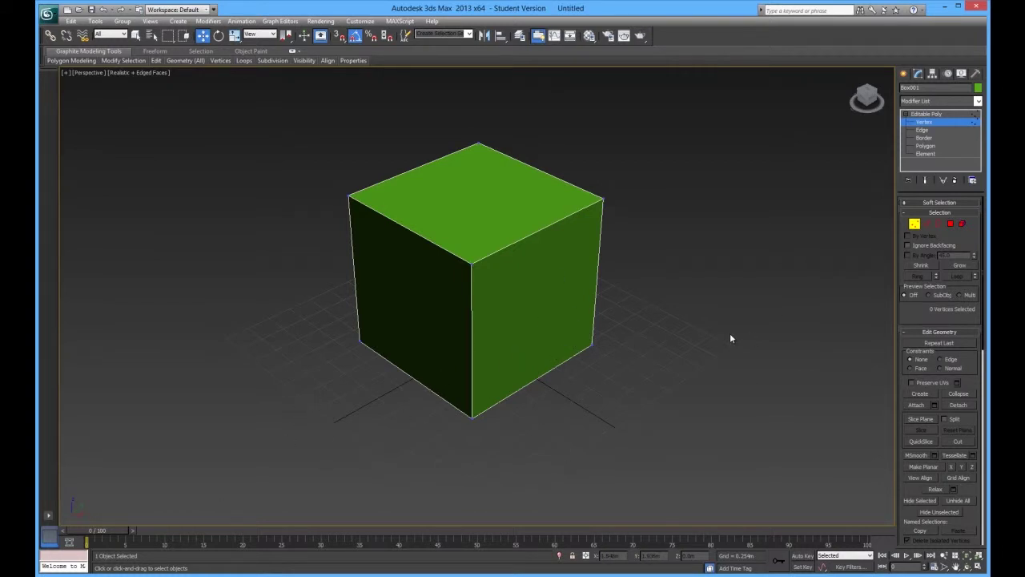
mouse_move(549, 300)
alt+middle_down()
mouse_move(499, 316)
mouse_move(541, 313)
mouse_move(533, 305)
alt+middle_up()
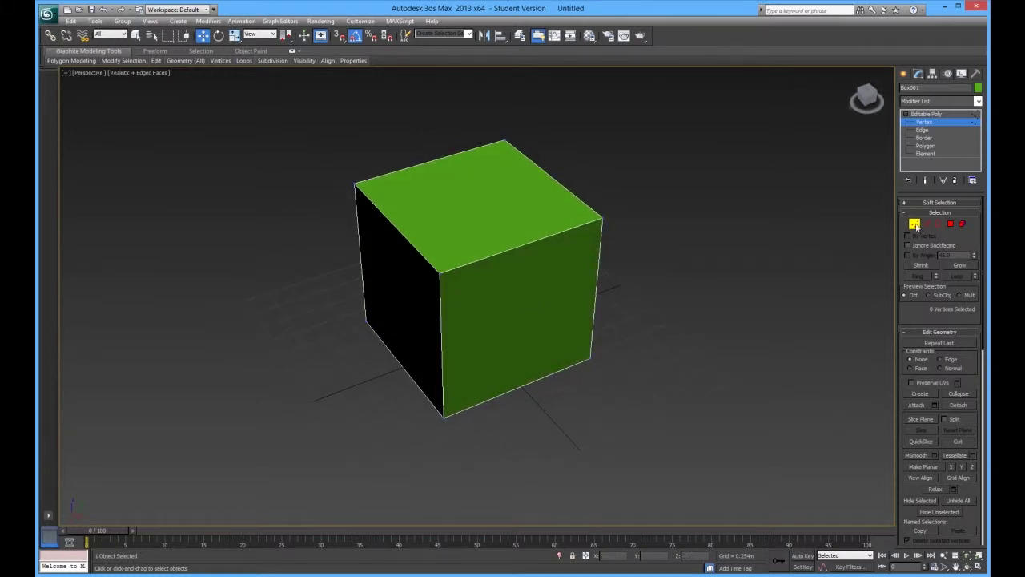
drag(632, 193, 558, 248)
drag(969, 479, 951, 260)
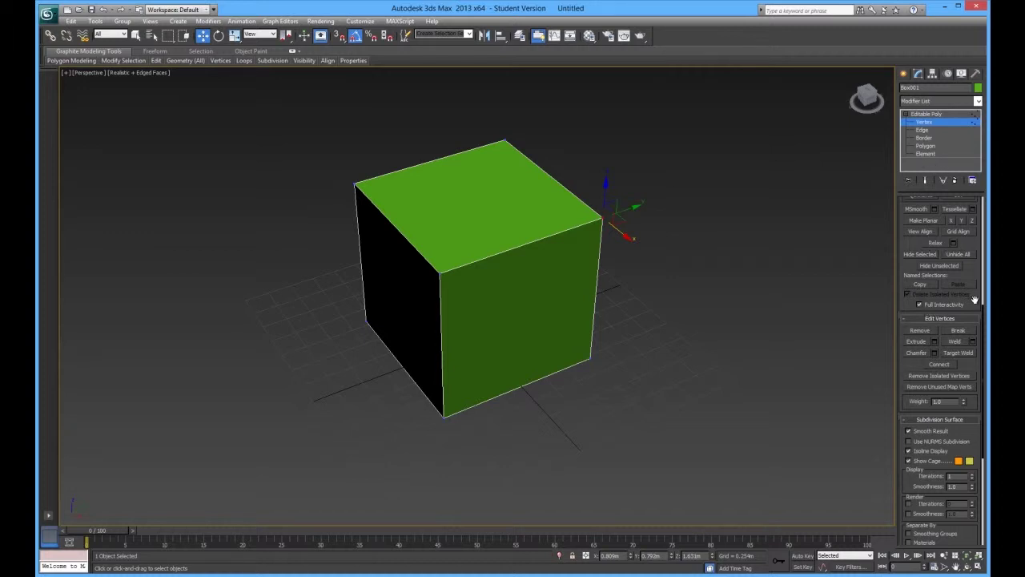
scroll(905, 296, down, 3)
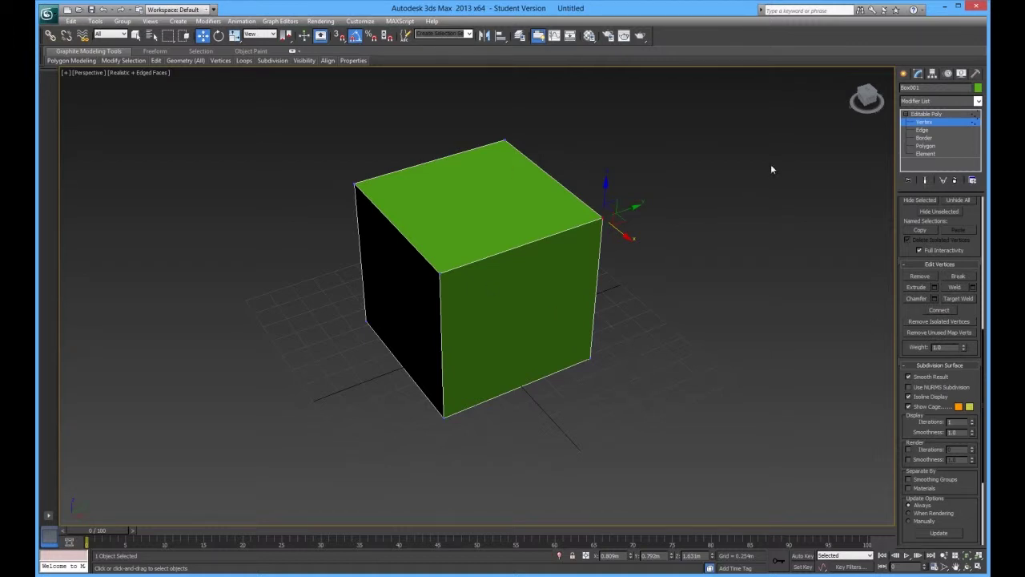
- Switch the box to Edge sub-object mode and review the edge tools listed in the Word document "Basic tools I use"
click(923, 131)
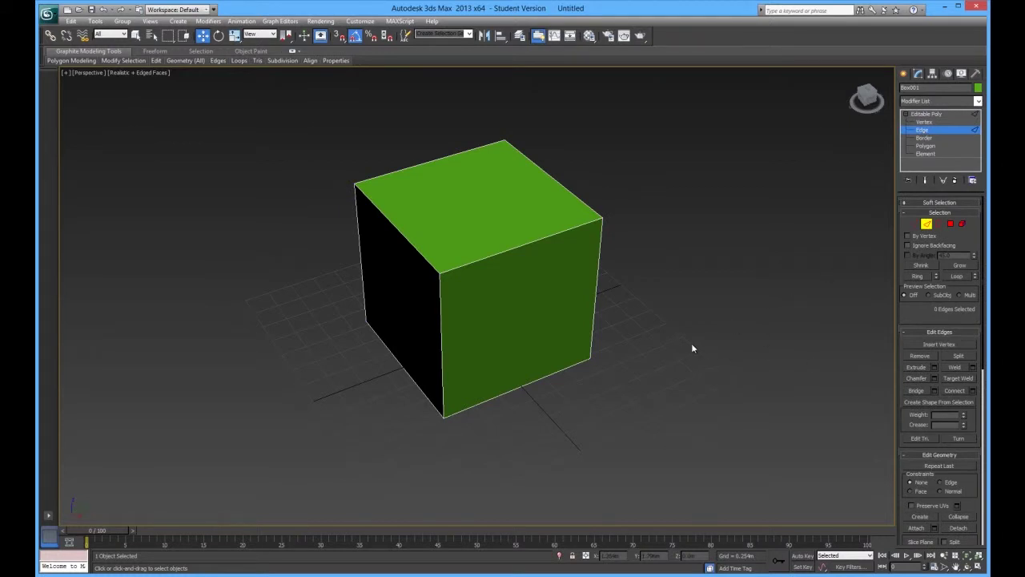
middle_drag(674, 331, 597, 291)
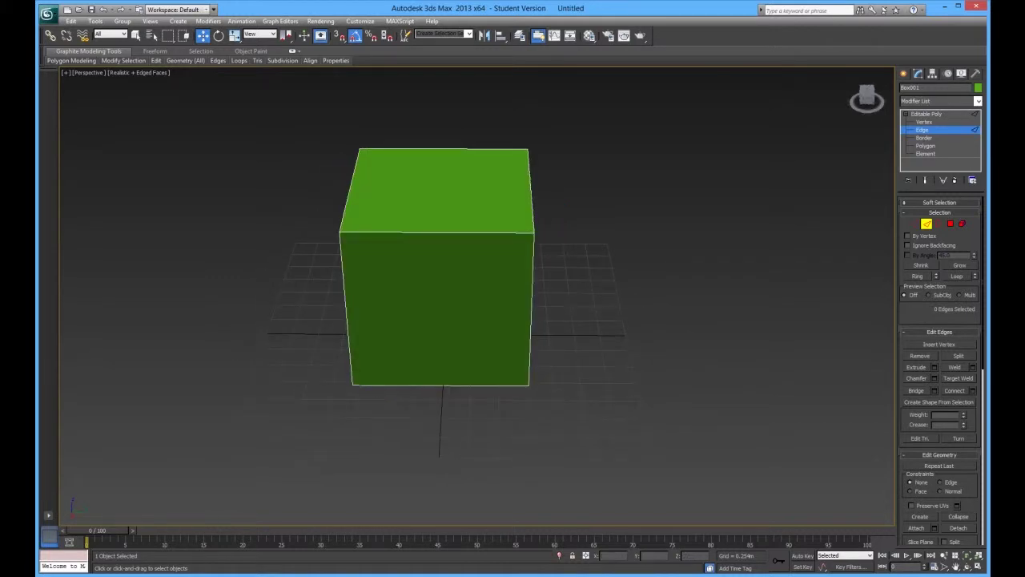
drag(1024, 50, 385, 95)
key(ctrl+shift+End)
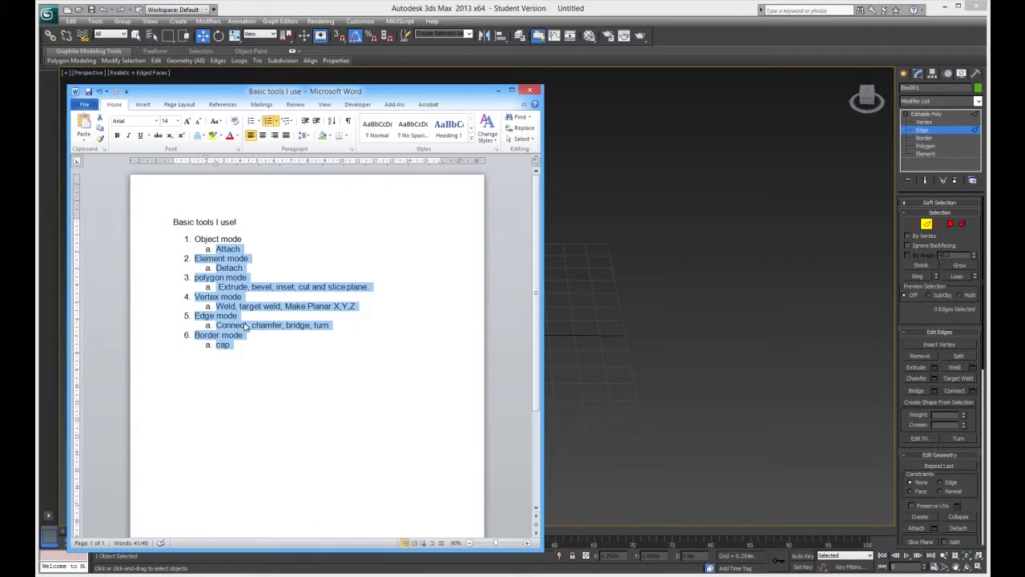
click(308, 325)
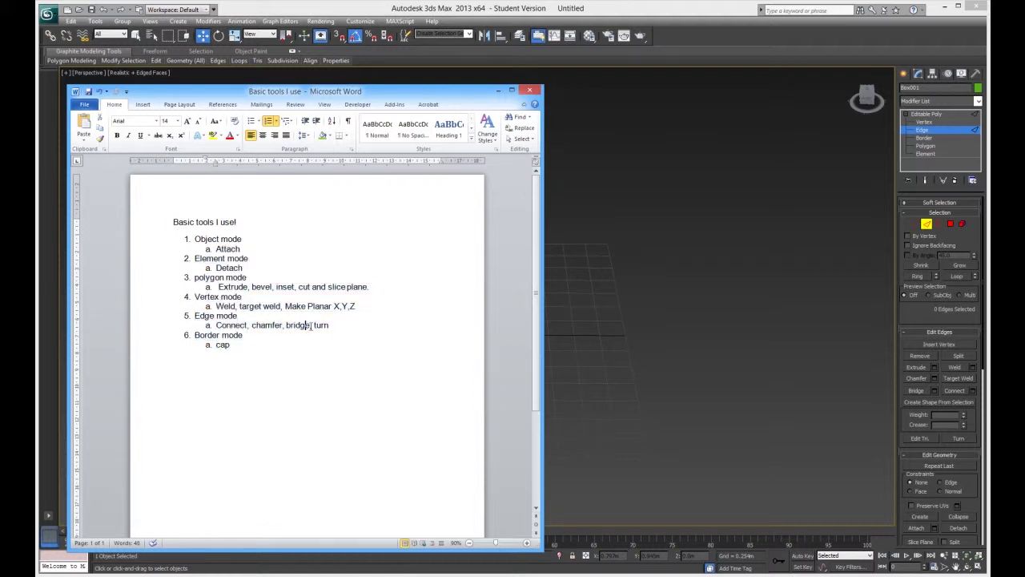
double_click(325, 325)
click(602, 332)
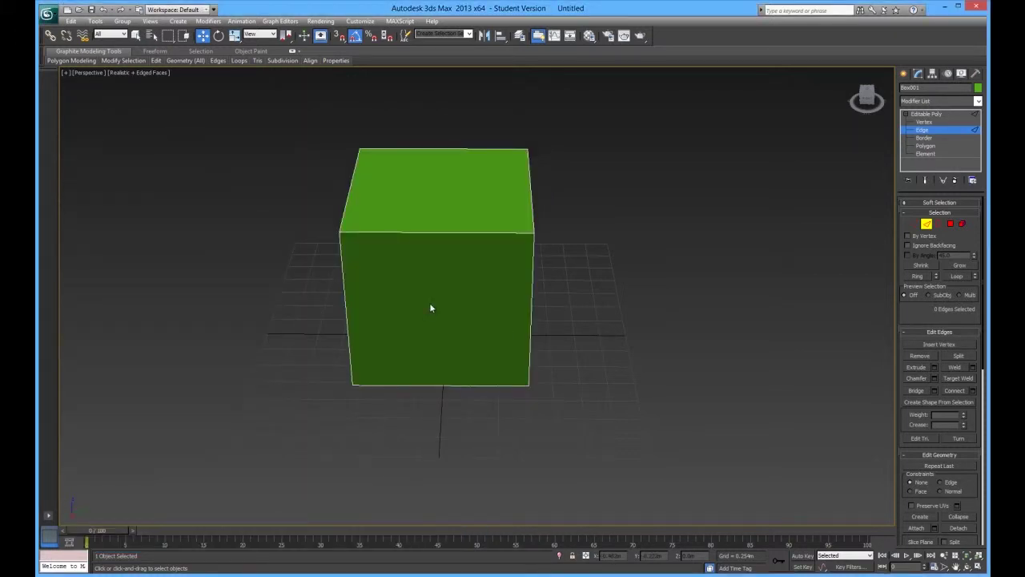
- Select the two vertical edges of the box's front face
alt+middle_drag(439, 302, 489, 312)
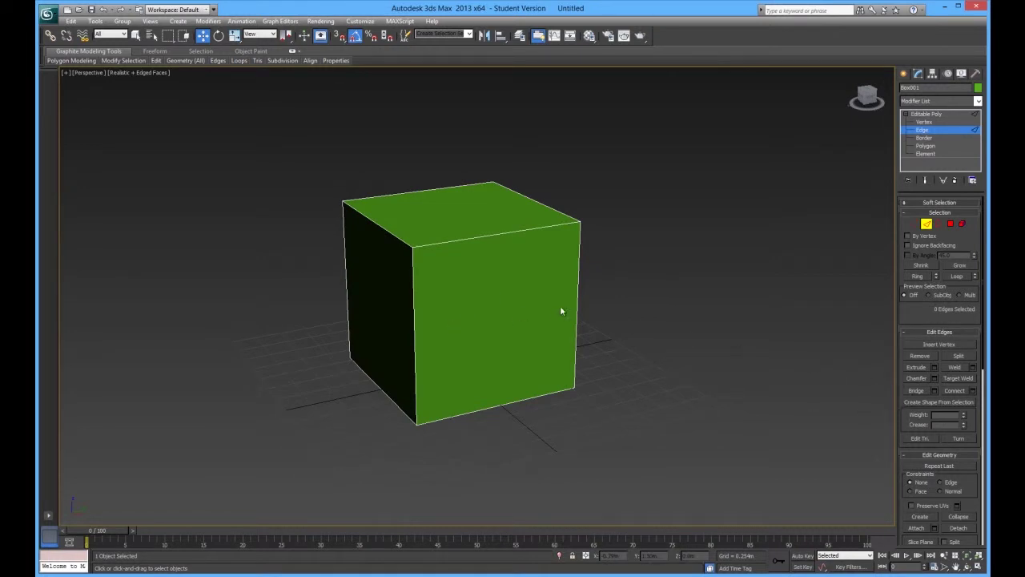
alt+middle_drag(561, 291, 489, 291)
alt+middle_drag(430, 341, 429, 362)
click(373, 326)
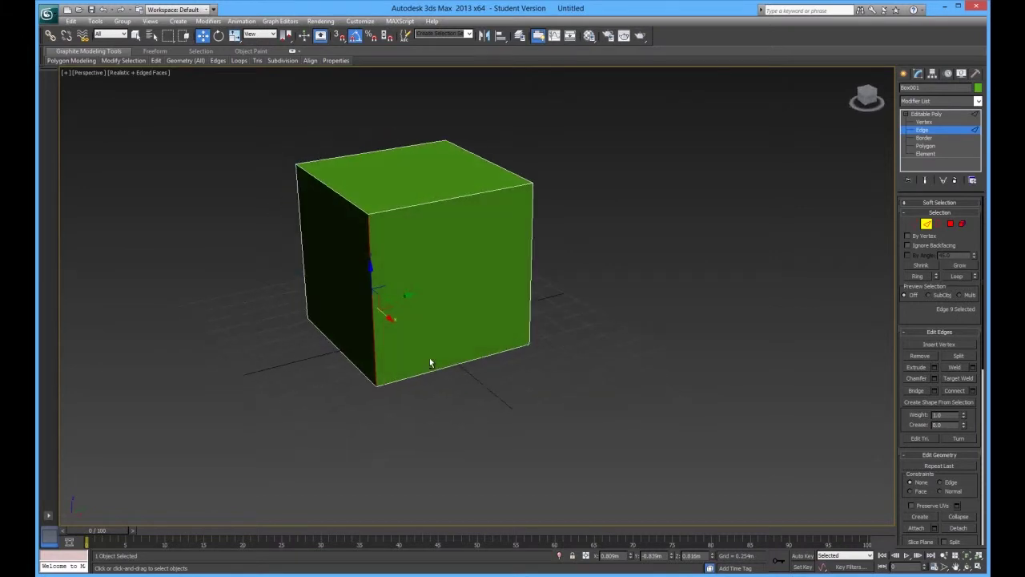
ctrl+click(530, 296)
middle_drag(490, 372, 494, 395)
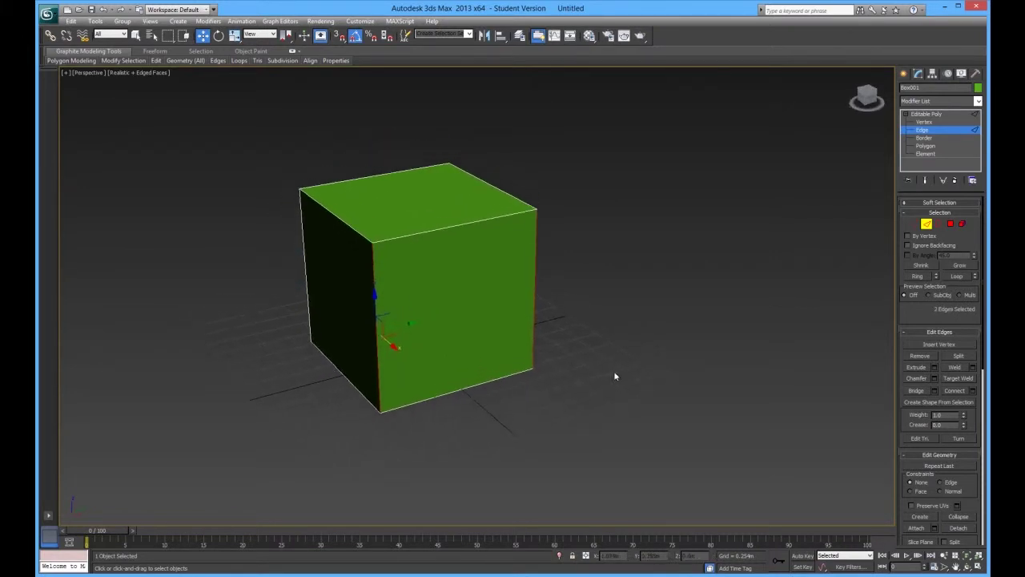
- Open the Connect Edges settings for the two vertical edges, try higher segment counts, and return to 1 segment
click(973, 390)
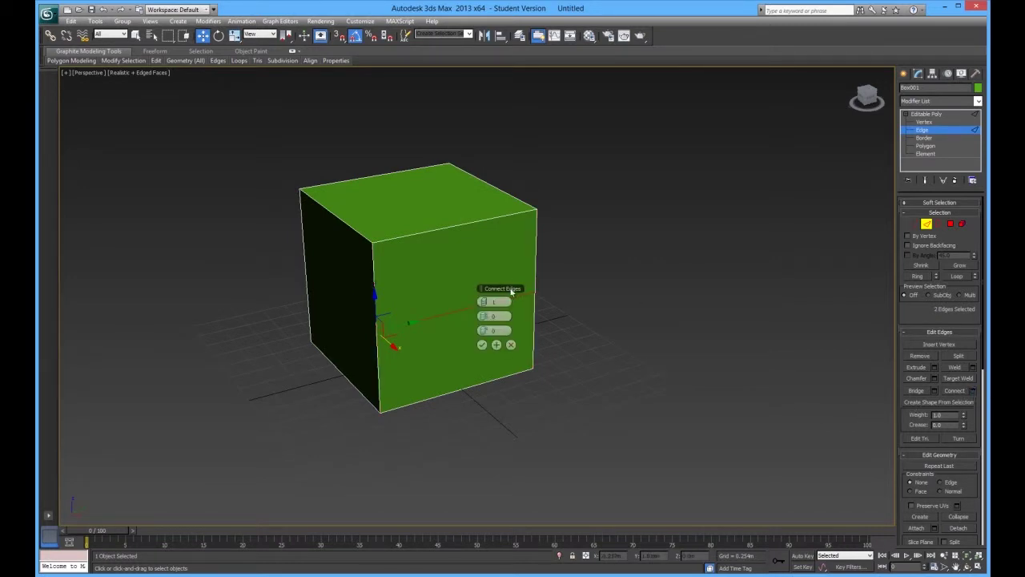
drag(492, 293, 611, 270)
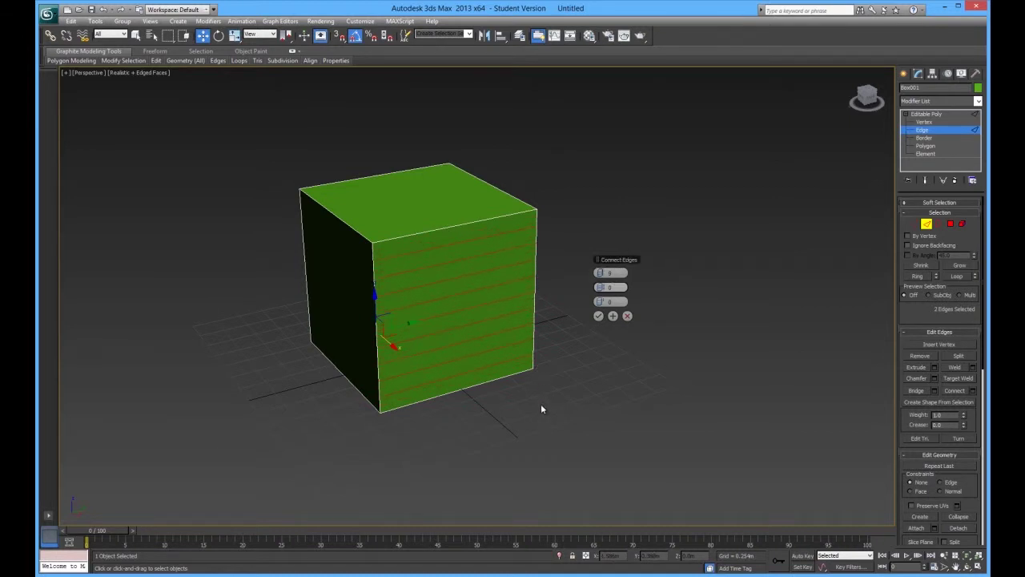
click(603, 271)
right_click(605, 274)
click(375, 302)
ctrl+click(534, 279)
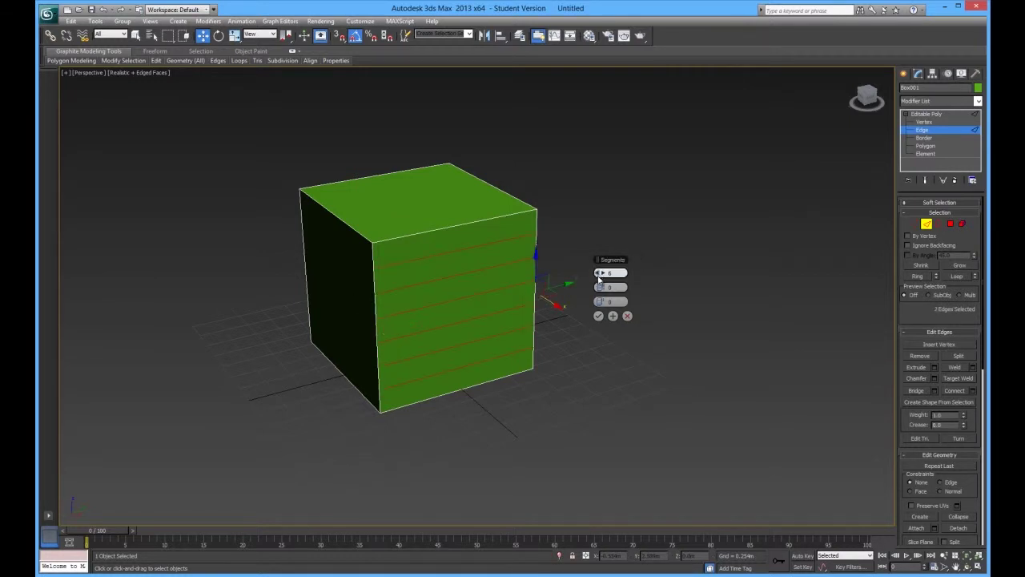
drag(600, 273, 585, 274)
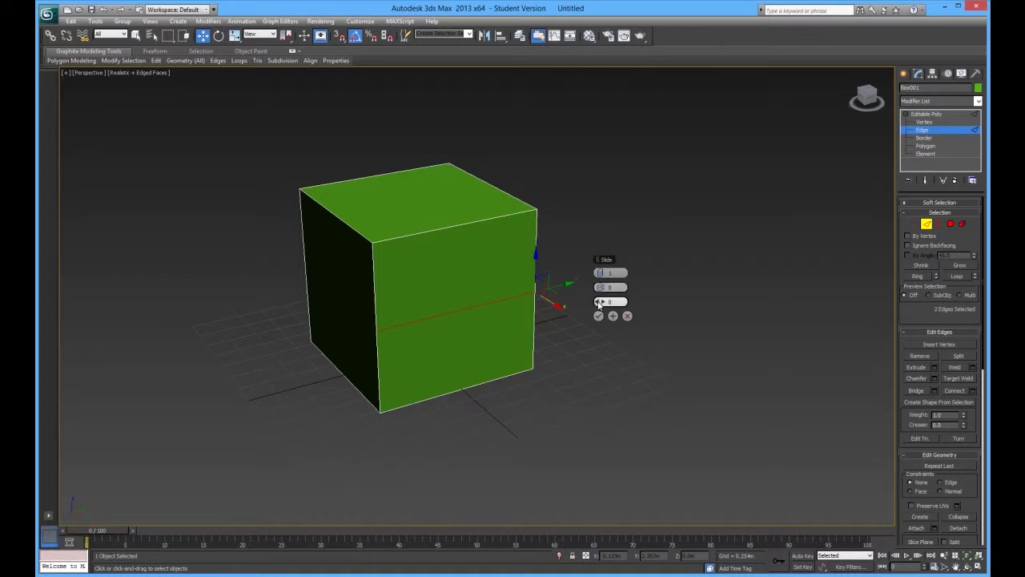
- Try the slide, pinch and segment settings, and apply one connecting edge with slide -25, keeping the Connect settings open
drag(599, 303, 700, 299)
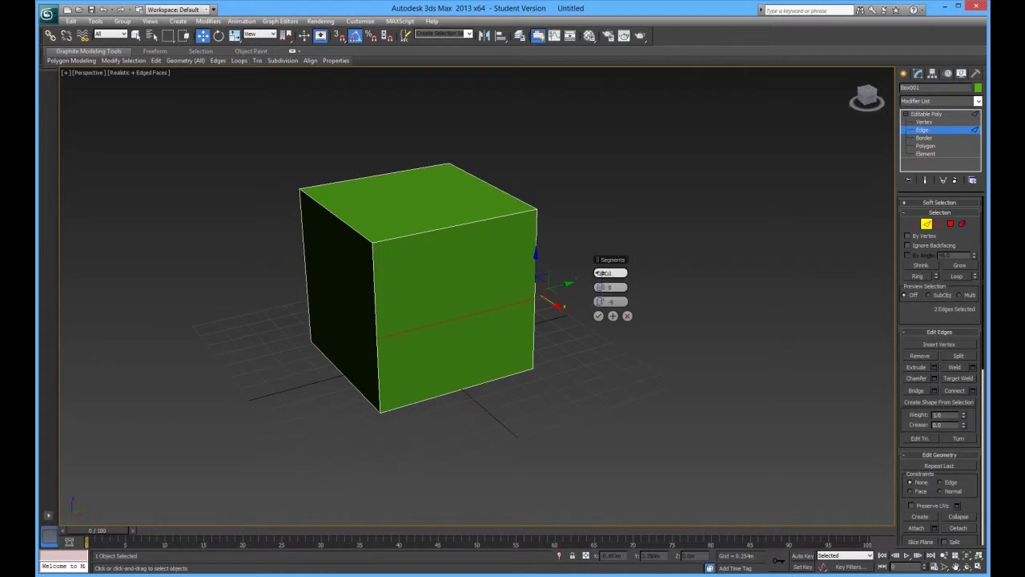
click(602, 273)
drag(599, 287, 674, 294)
click(597, 273)
drag(565, 276, 532, 269)
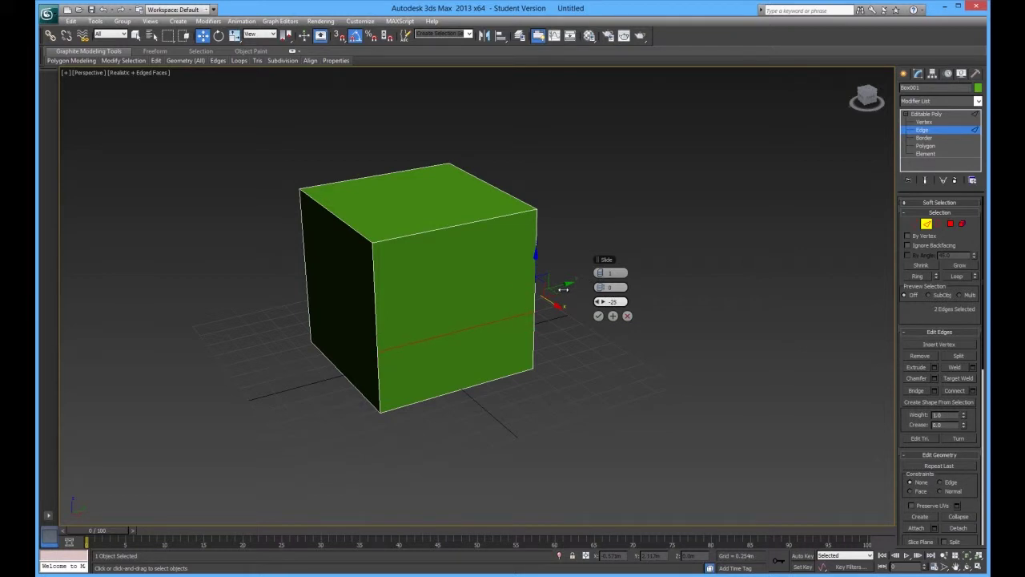
click(612, 316)
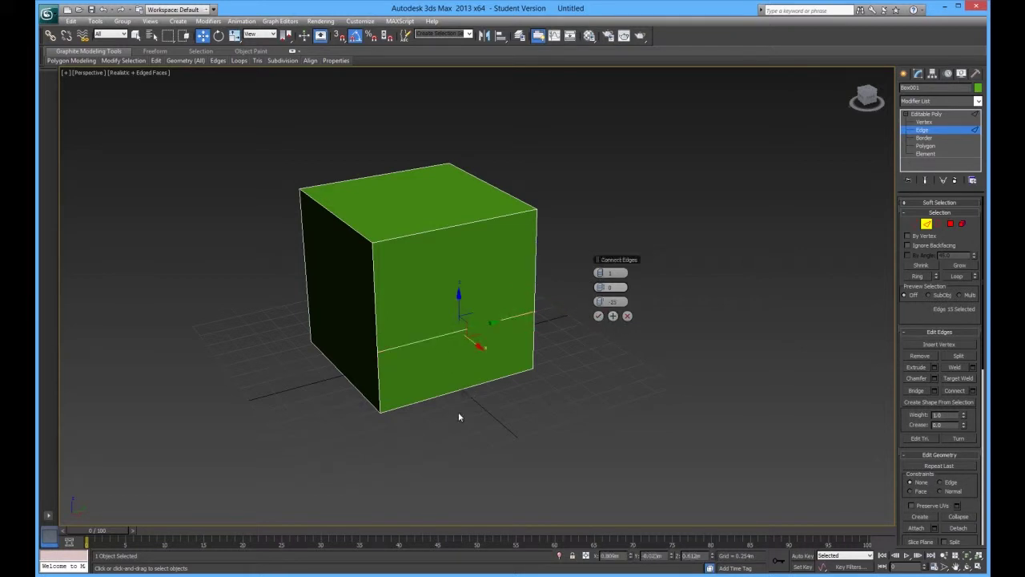
- Select the front face's top, middle and bottom horizontal edges together for a vertical connection
alt+middle_drag(484, 373, 453, 374)
click(454, 388)
ctrl+click(456, 228)
ctrl+click(456, 229)
alt+middle_drag(469, 398, 512, 386)
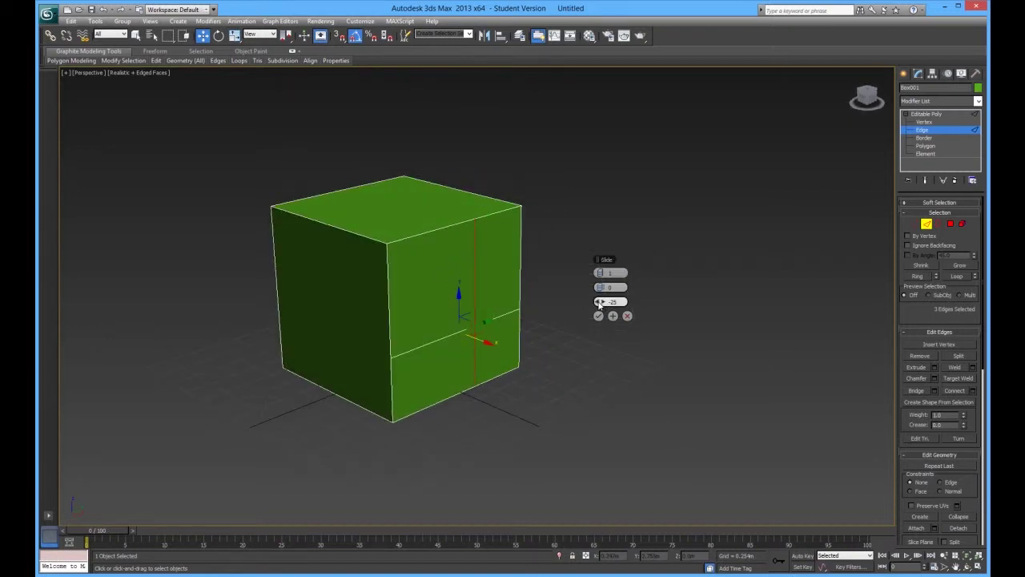
- Connect the three horizontal edges with 2 segments, pinch -32 and slide 0, and clear the edge selection
right_click(599, 303)
click(601, 273)
alt+middle_drag(570, 344, 527, 382)
drag(599, 287, 526, 295)
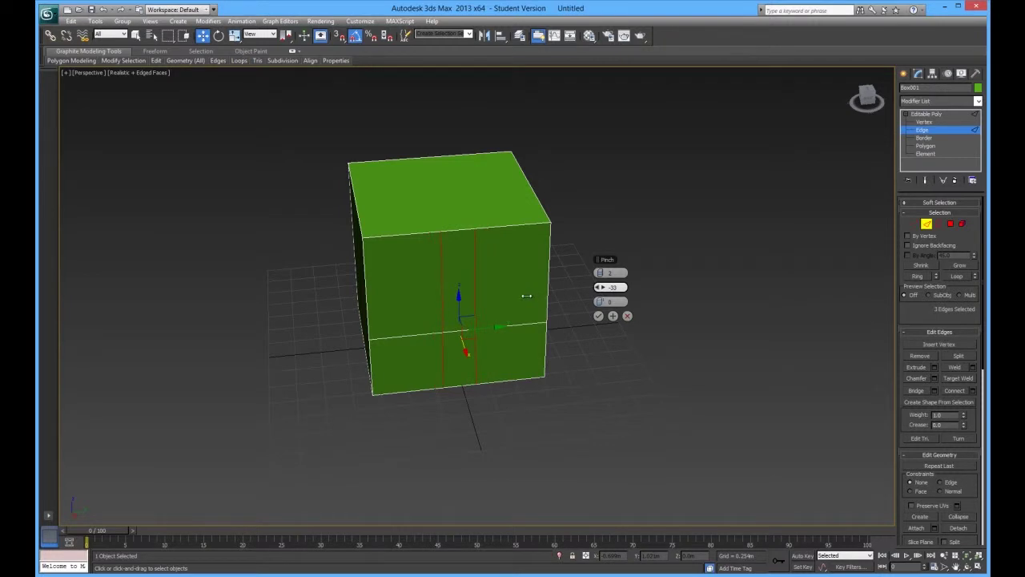
click(598, 316)
alt+middle_drag(579, 340, 565, 400)
click(530, 408)
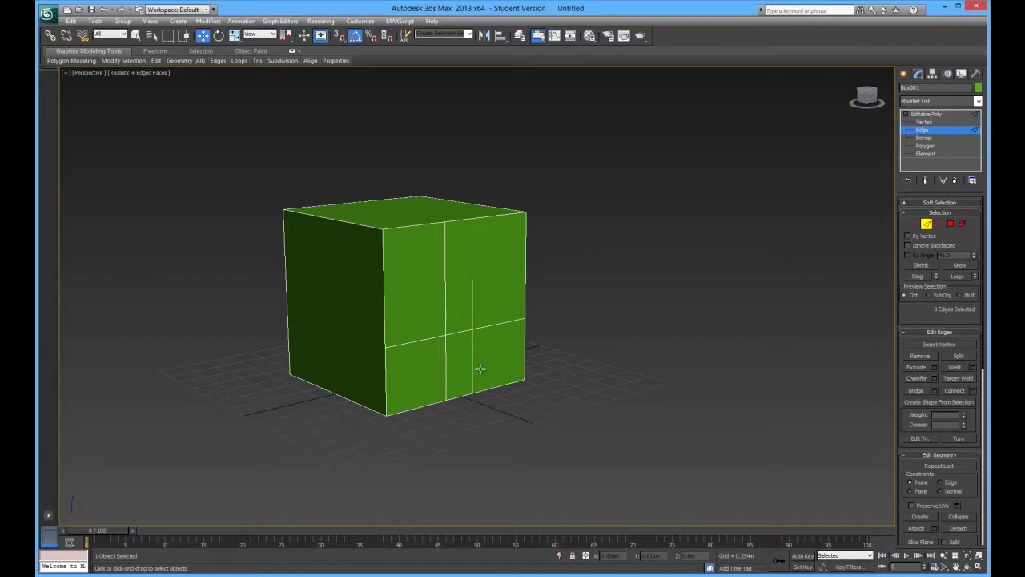
alt+middle_drag(467, 359, 441, 376)
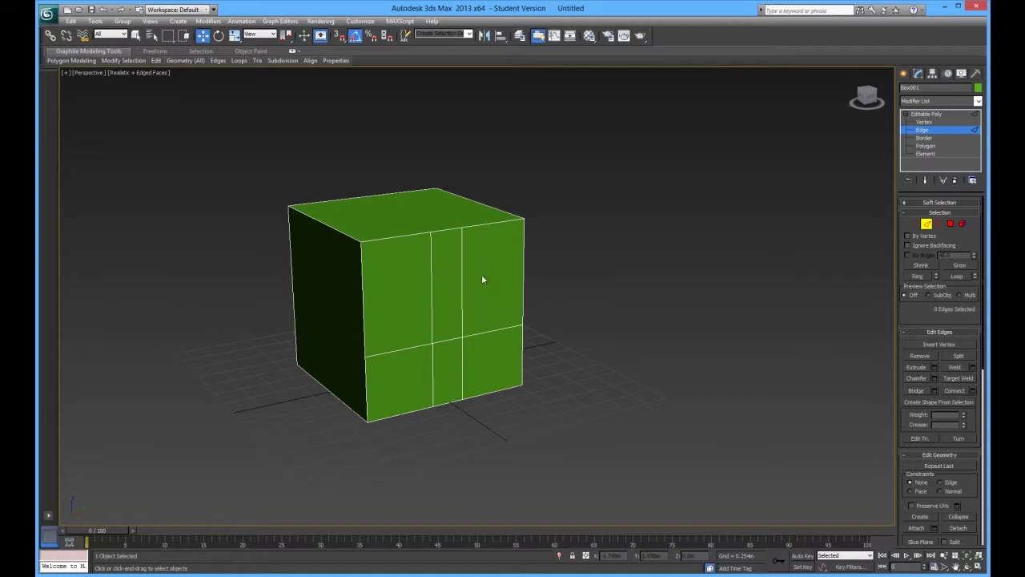
mouse_move(590, 312)
alt+middle_down()
mouse_move(515, 313)
mouse_move(598, 315)
alt+middle_up()
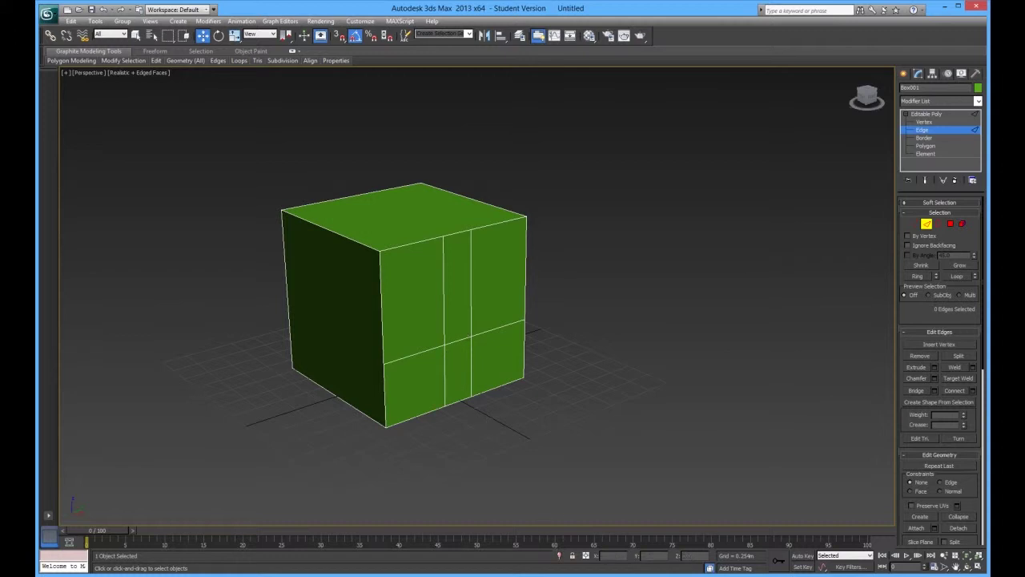
- Switch to the Word notes "Basic tools I use", highlight Connect under Edge mode, and return to 3ds Max
mouse_move(520, 573)
click(520, 532)
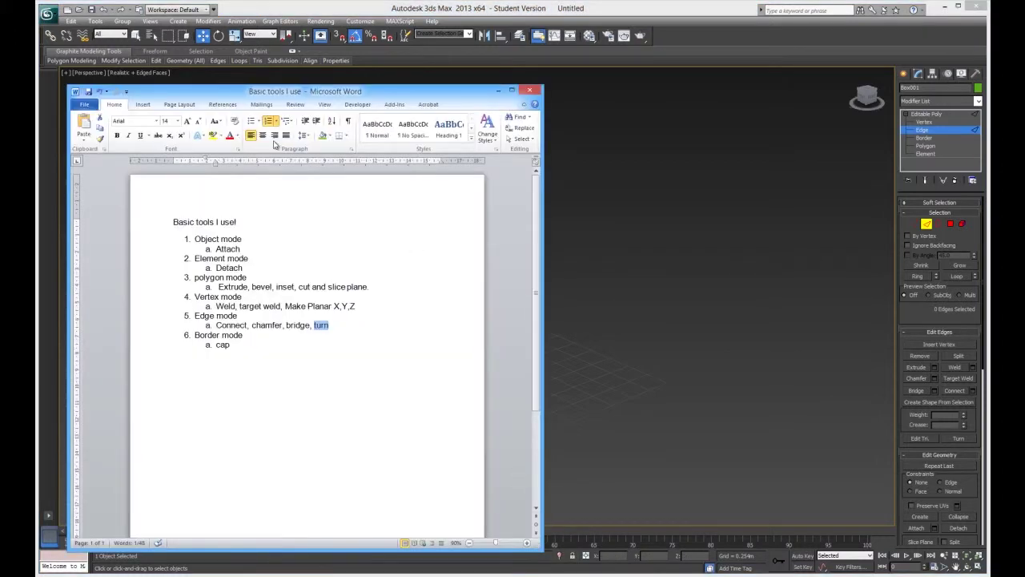
mouse_move(326, 96)
mouse_down()
mouse_move(581, 94)
mouse_move(734, 78)
mouse_move(337, 98)
mouse_up()
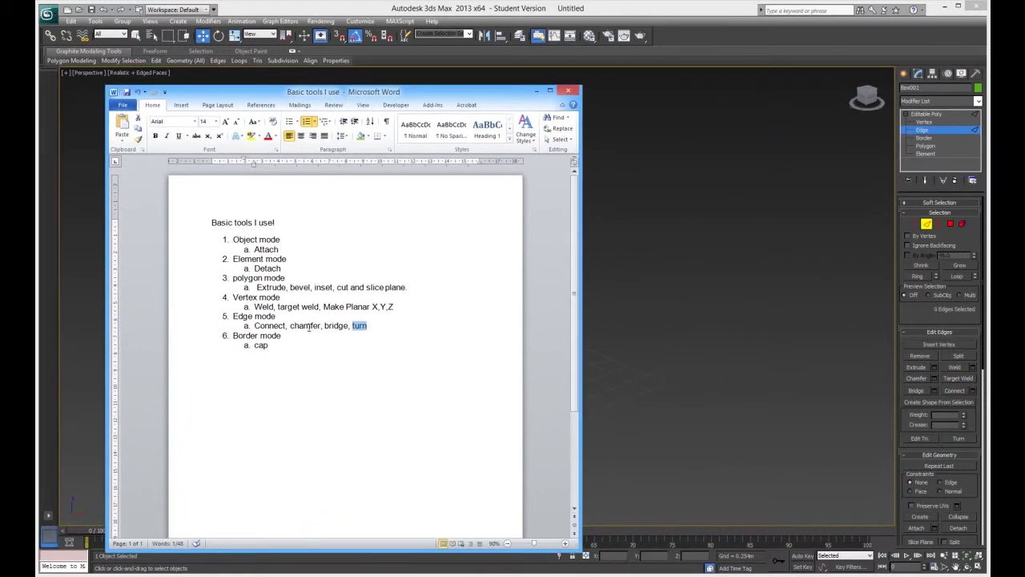
drag(286, 325, 249, 322)
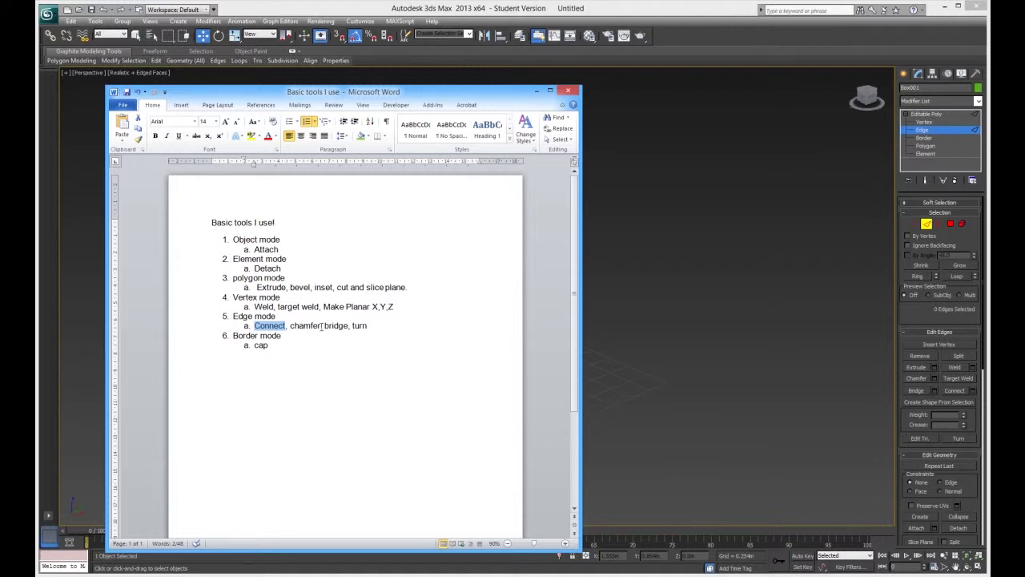
click(720, 352)
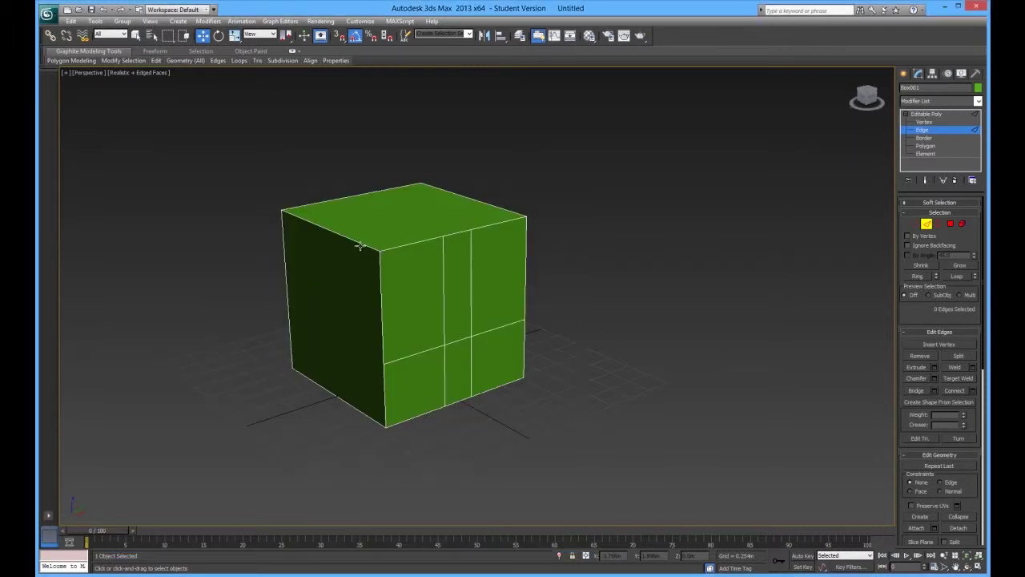
- Select all the edges around the perimeter of the box's top face
click(360, 246)
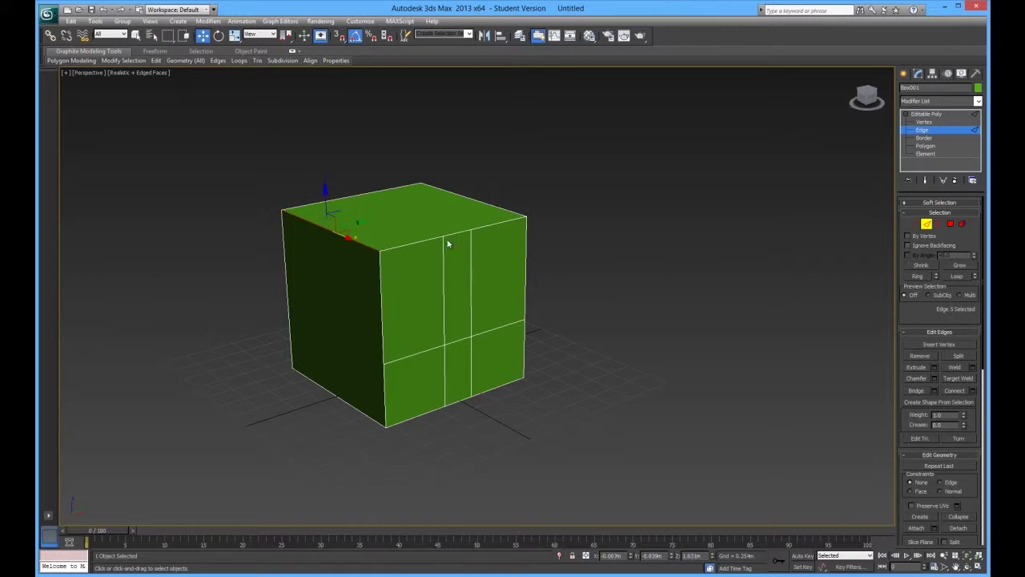
ctrl+click(408, 245)
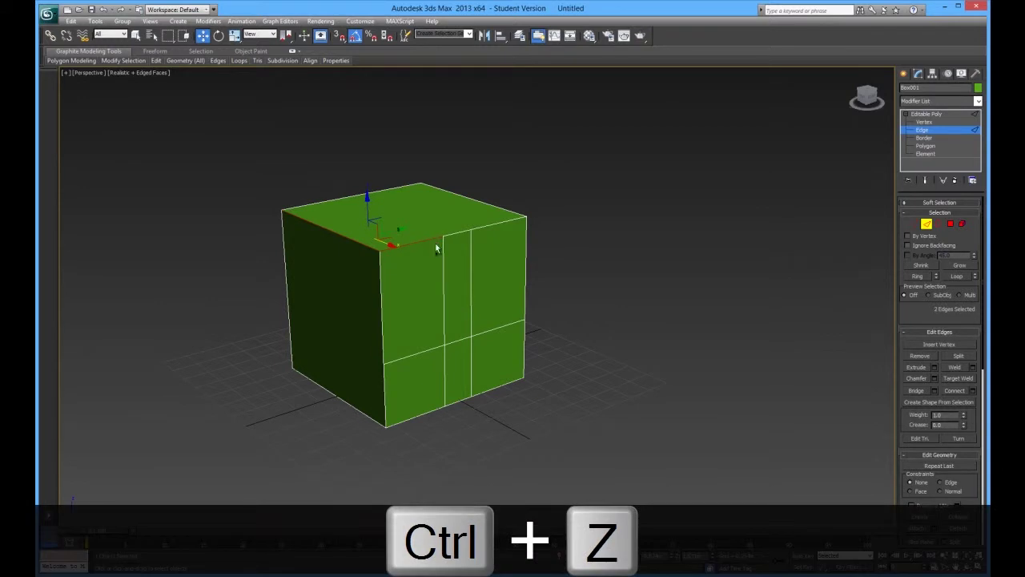
ctrl+click(449, 237)
ctrl+click(492, 206)
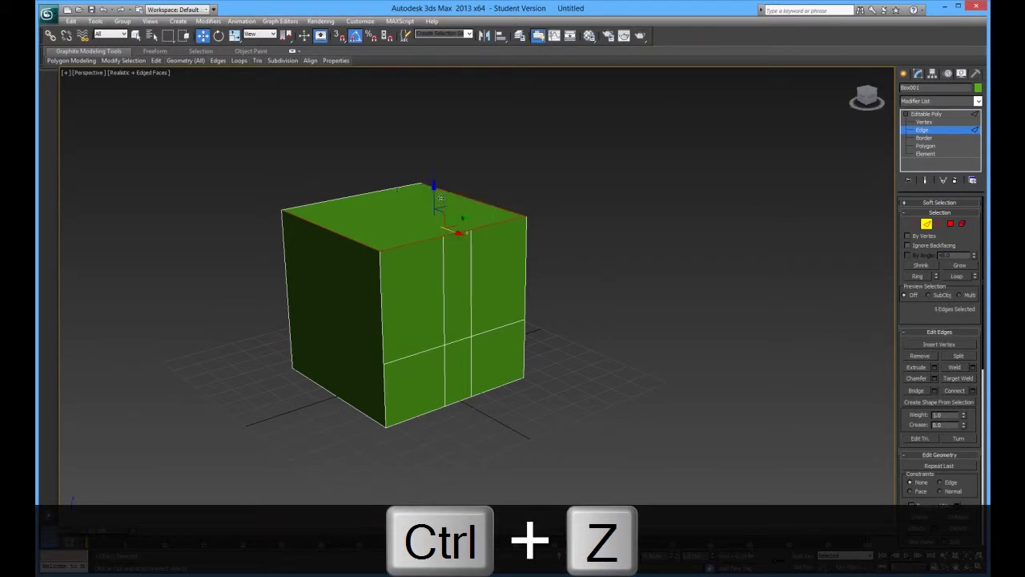
ctrl+click(397, 190)
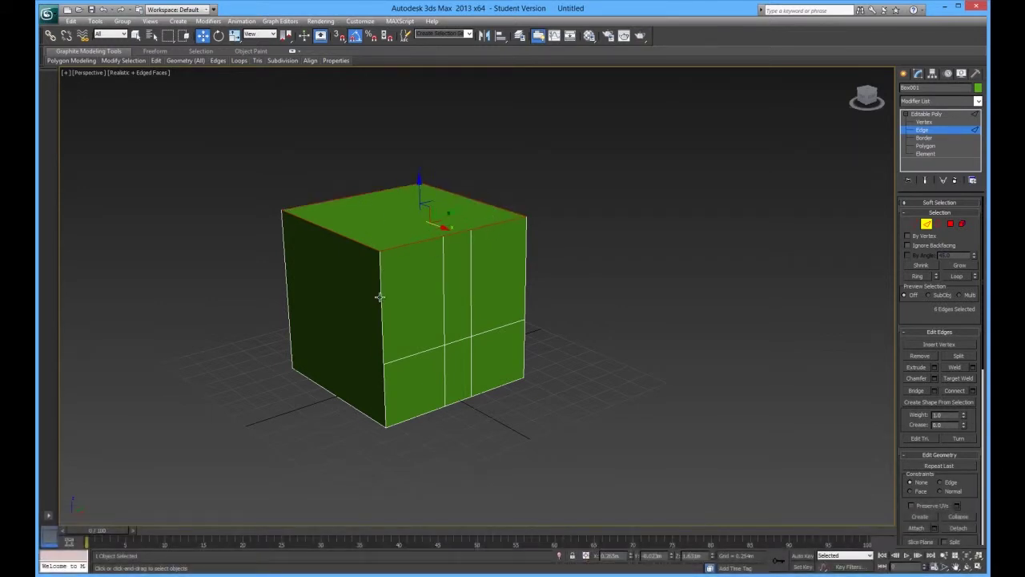
- Chamfer the selected top edges by about 0.48 m with 1 segment, and clear the edge selection
click(934, 378)
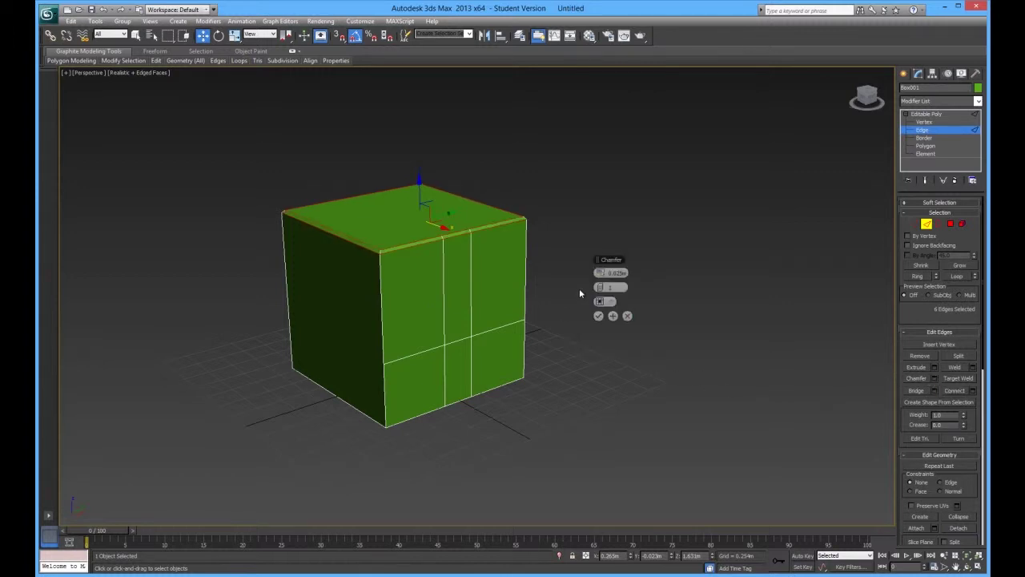
drag(596, 274, 691, 247)
click(598, 315)
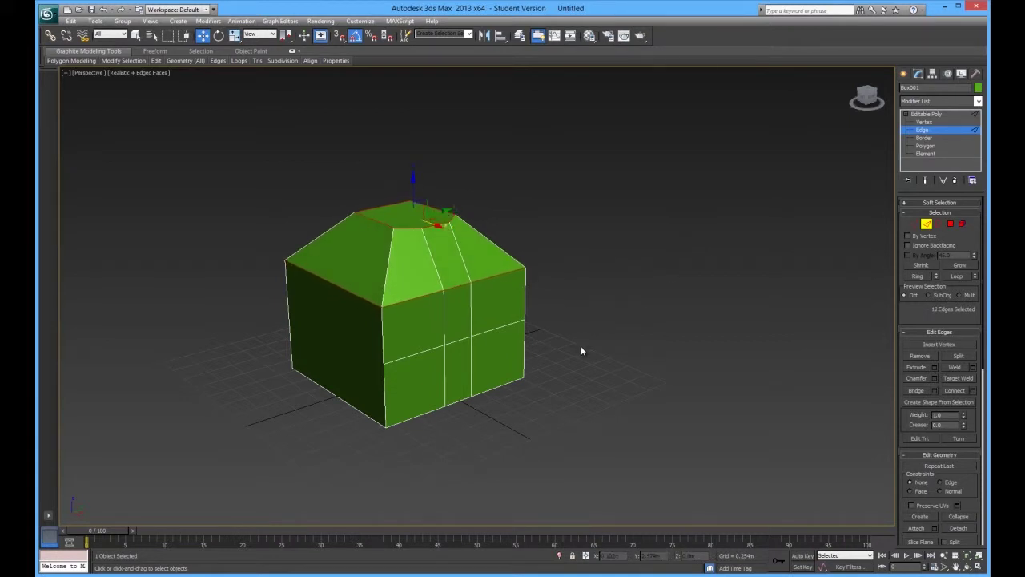
click(615, 274)
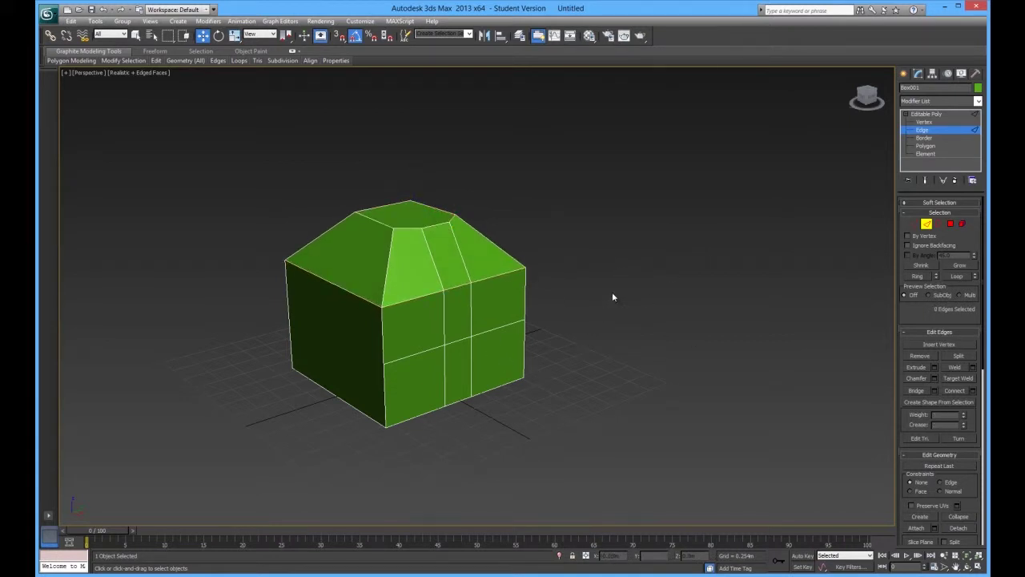
- Switch to the Word notes, add ", collapse" to the polygon mode tool list, save the document and return to 3ds Max
key(alt+Tab)
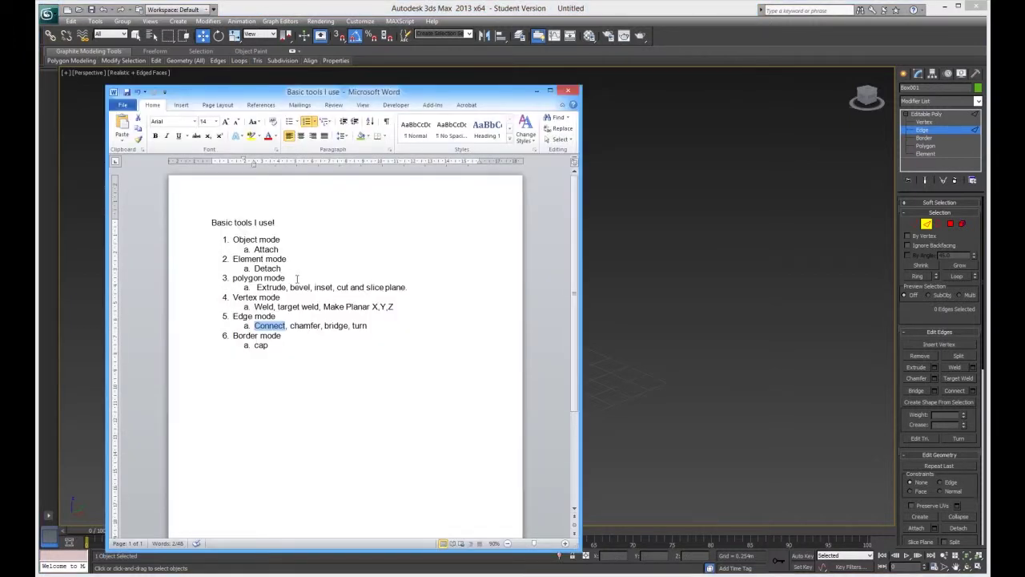
click(303, 280)
click(413, 290)
key(BackSpace)
text(, collapse)
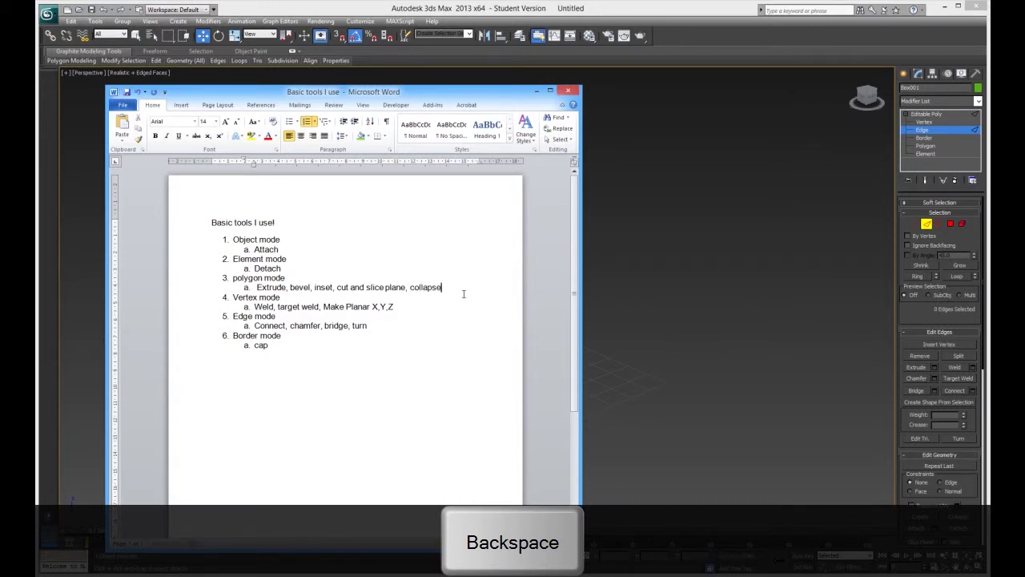
key(ctrl+s)
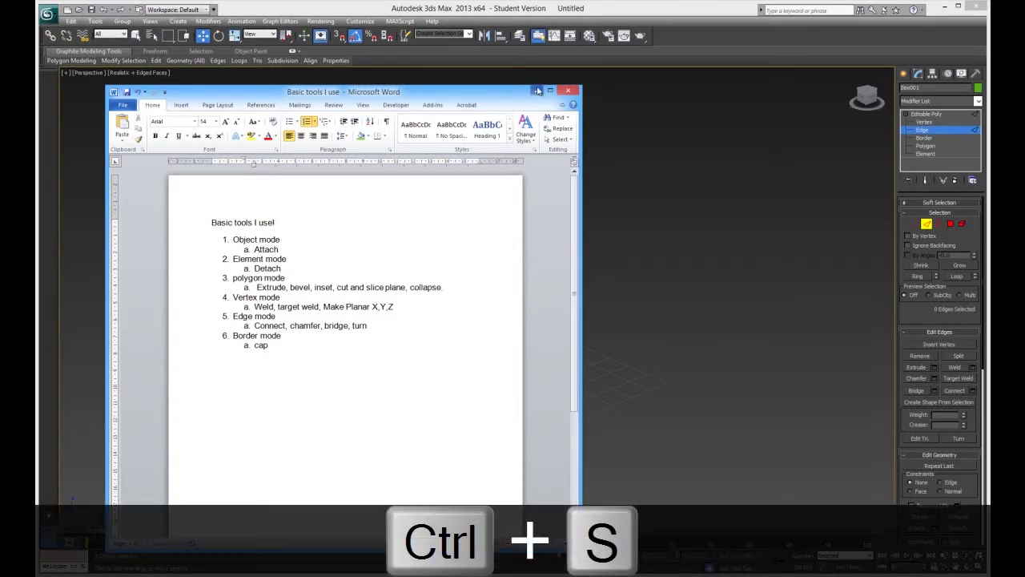
click(537, 90)
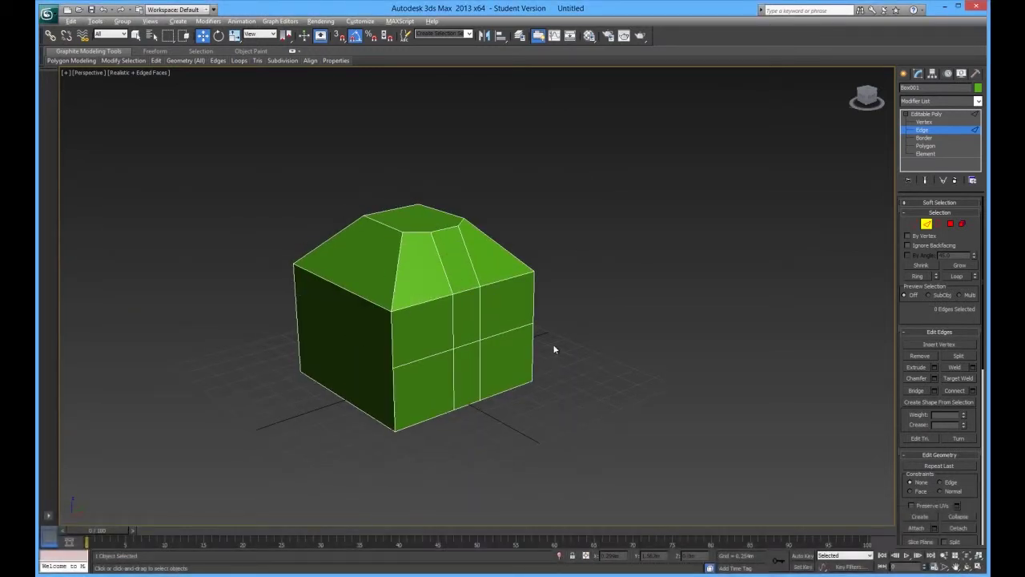
- Preview a chamfer on the two edges of the box's nearest vertical corner, raising the segment count to 8
alt+middle_drag(553, 348, 474, 257)
alt+middle_drag(485, 294, 574, 348)
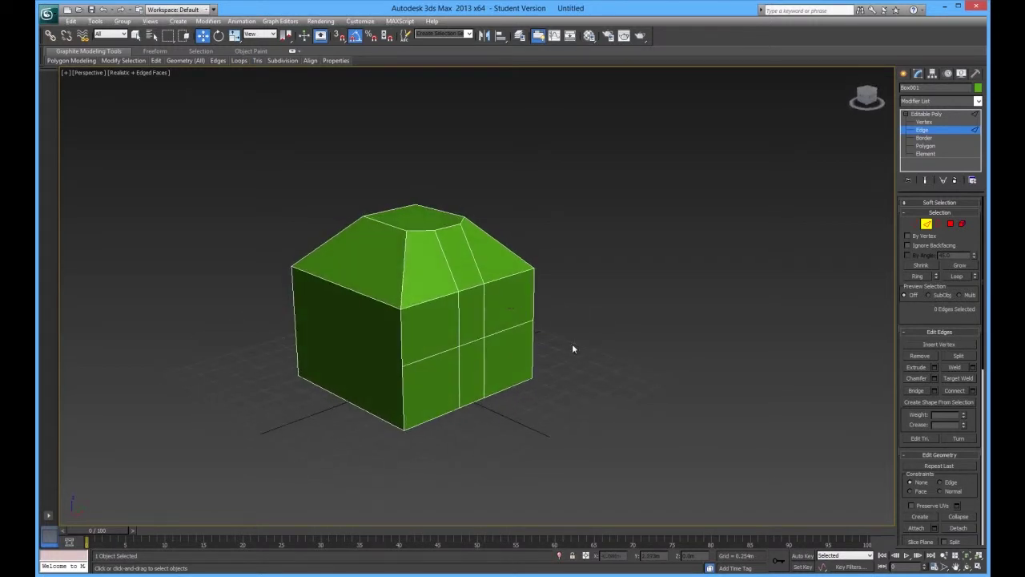
click(401, 337)
ctrl+click(402, 385)
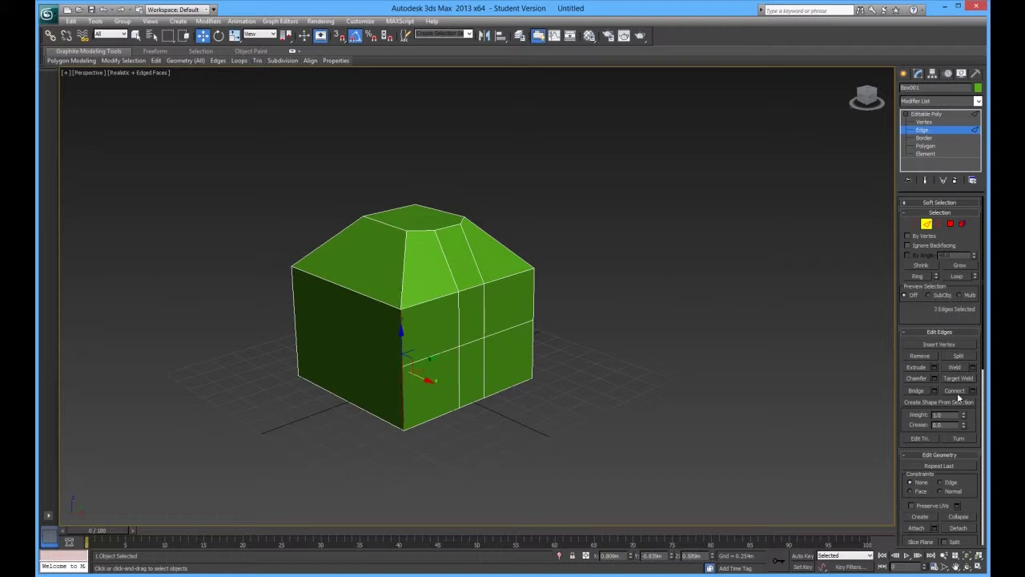
click(933, 379)
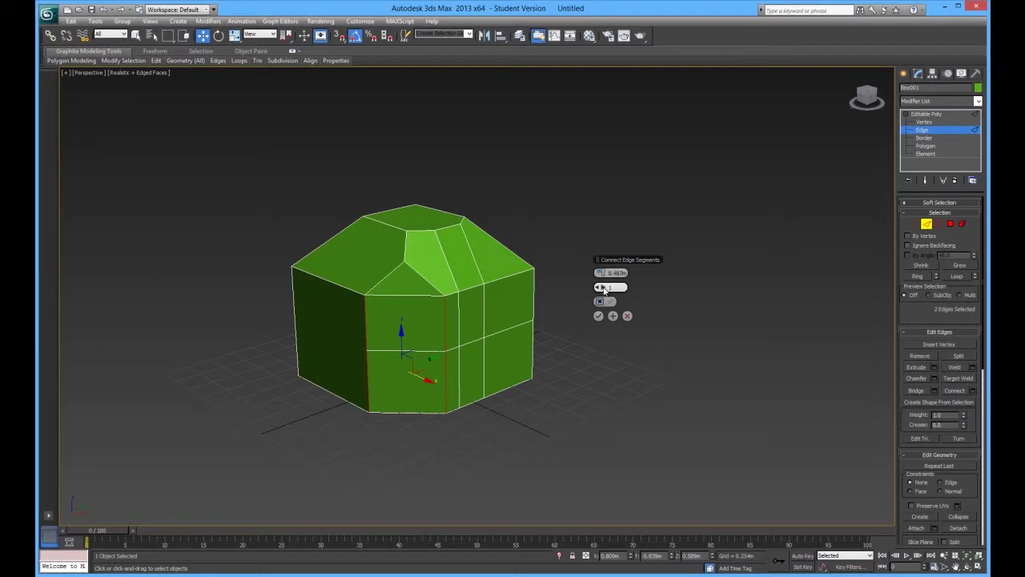
click(604, 289)
click(604, 288)
click(603, 289)
click(603, 288)
click(603, 289)
click(604, 288)
click(603, 288)
alt+middle_drag(441, 459, 395, 385)
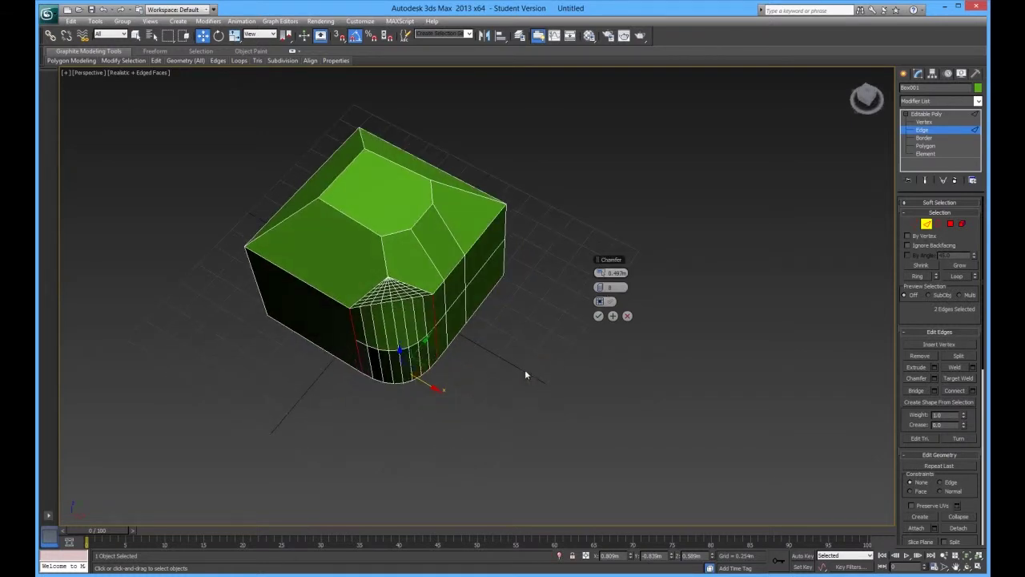
- Reduce the corner chamfer preview to 3 segments, and switch the open chamfer option on and back off
click(596, 288)
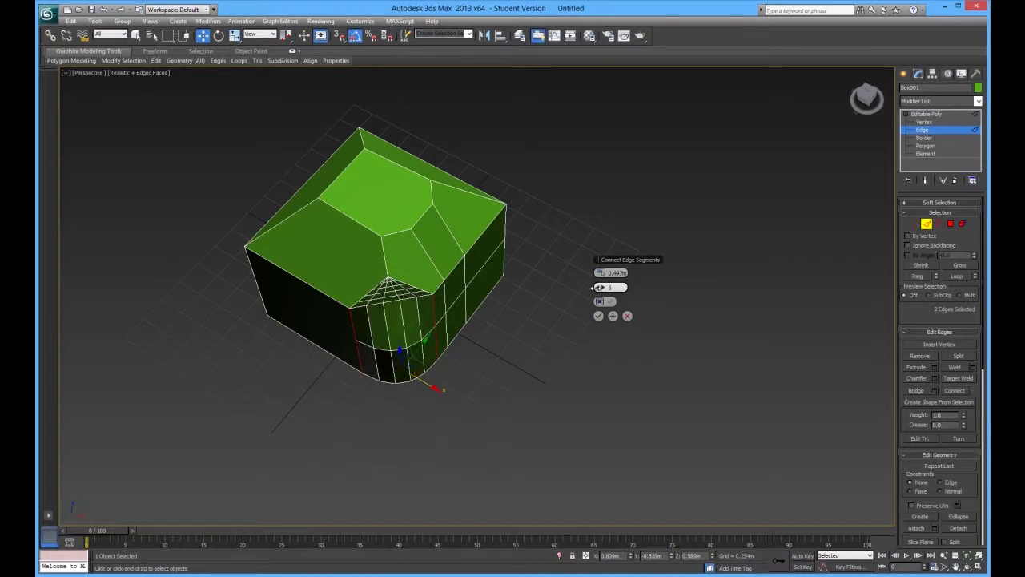
click(602, 301)
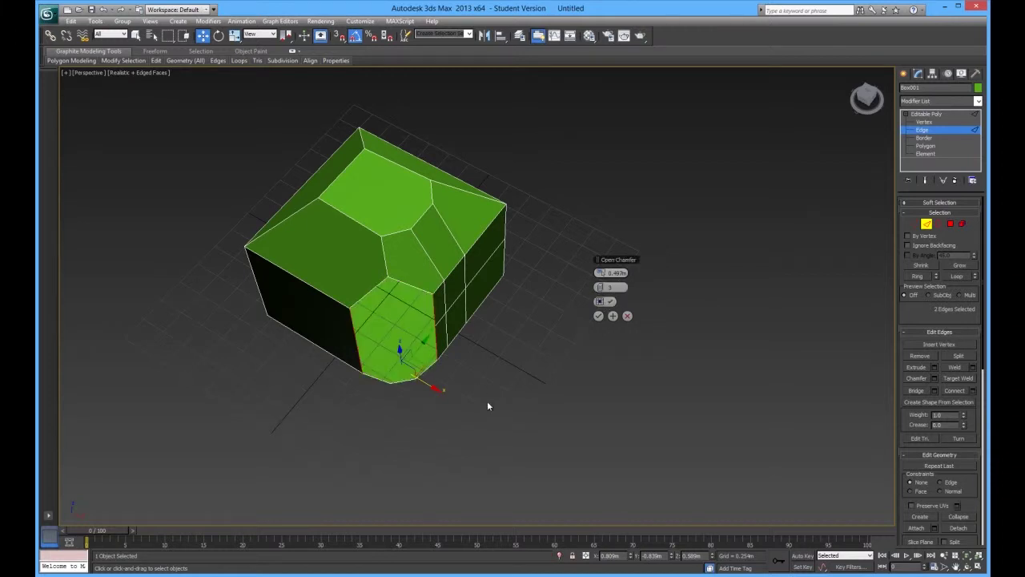
alt+middle_drag(487, 381, 472, 344)
click(598, 301)
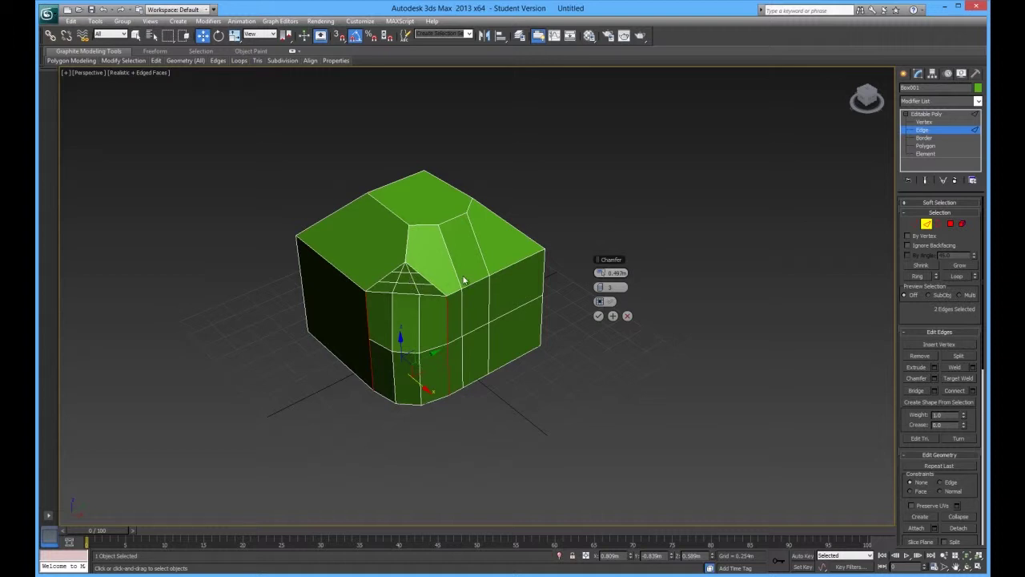
- Reduce the corner chamfer preview to 1 segment and about 0.178 m, deselect the edges and cancel the chamfer
drag(601, 287, 535, 295)
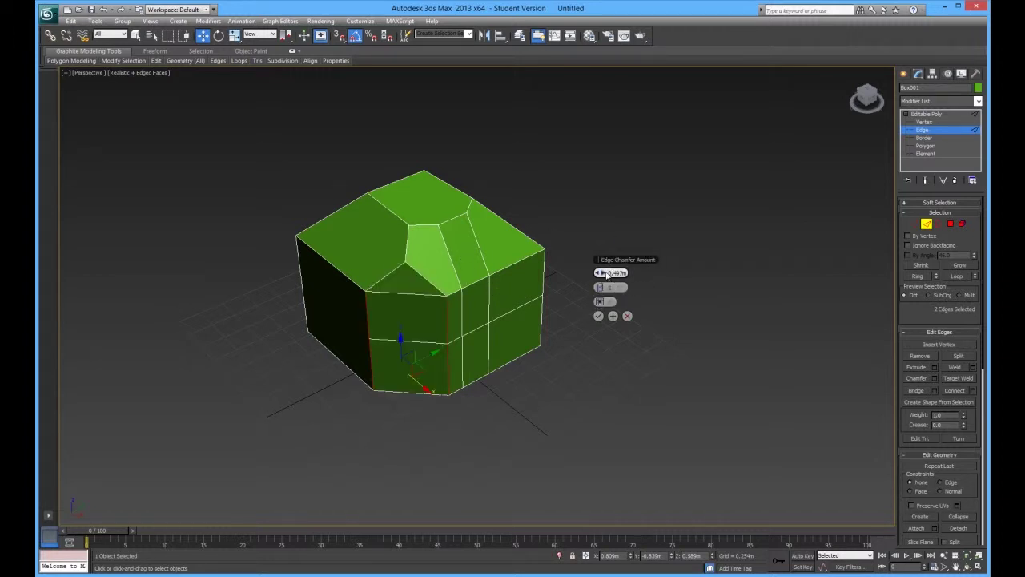
drag(600, 273, 620, 317)
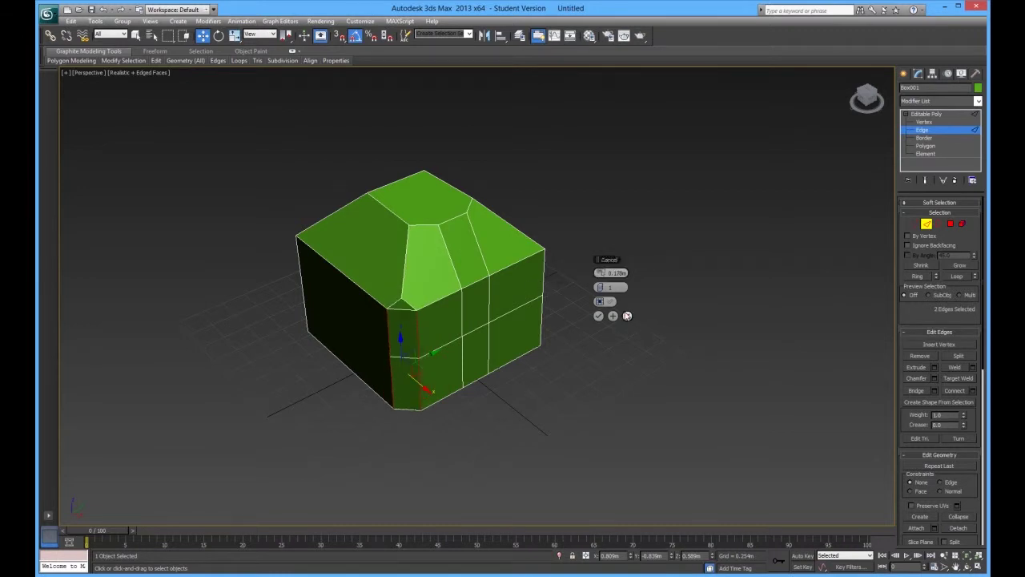
click(540, 426)
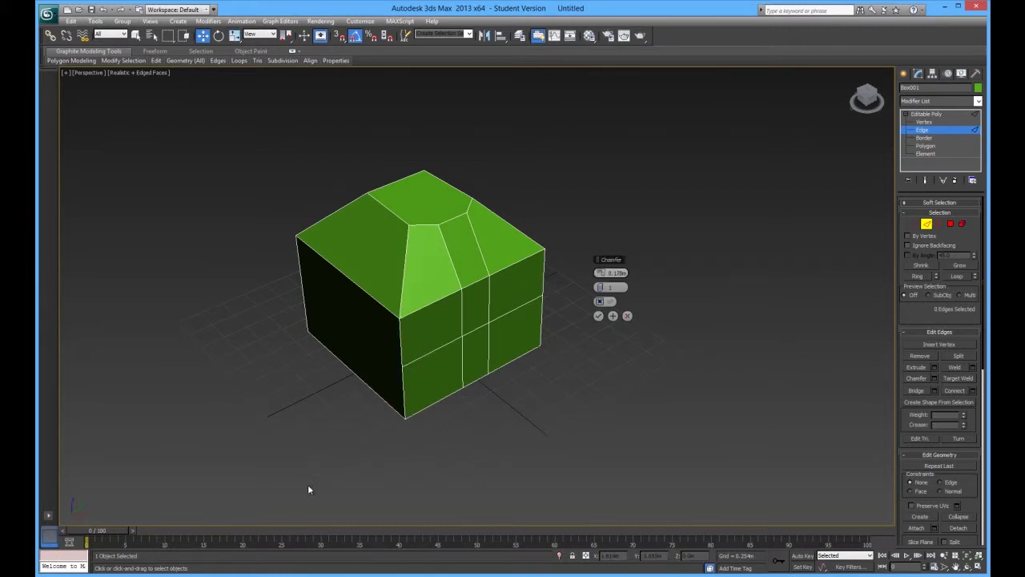
click(628, 316)
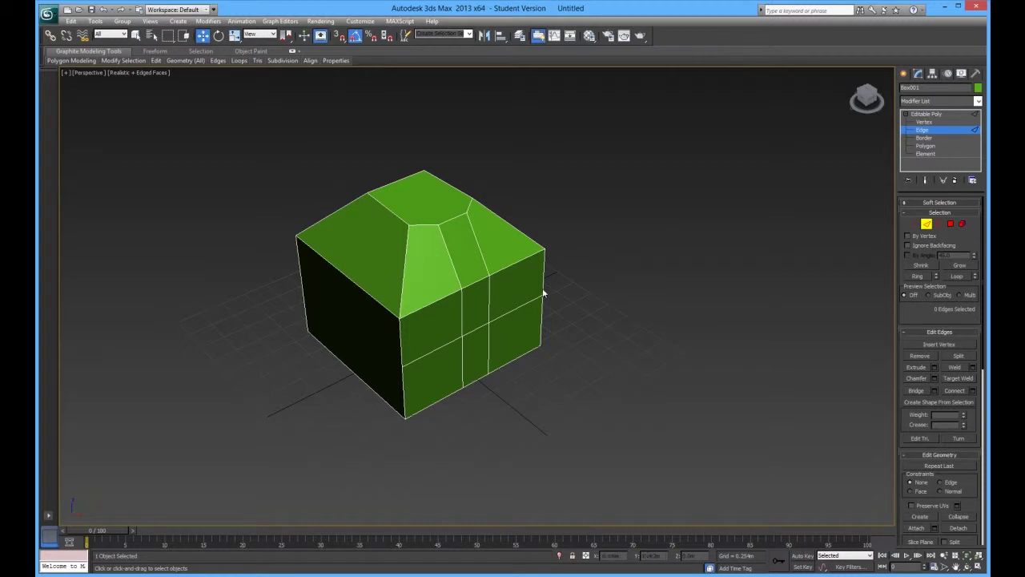
- Activate the Turn tool for edges, examine the triangulation around the box, and turn a diagonal on the sloped face above the front
alt+middle_drag(695, 279, 596, 280)
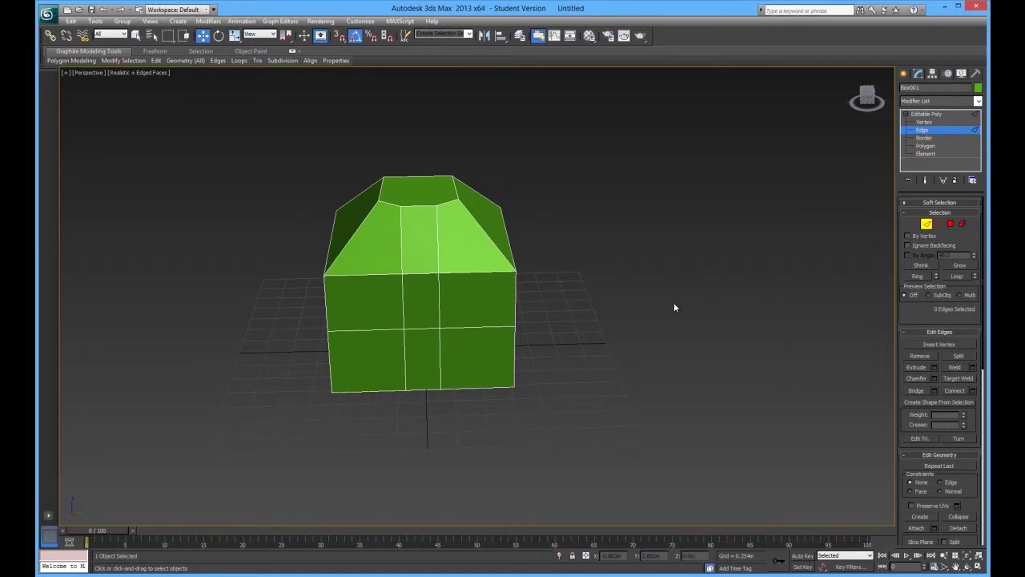
click(960, 438)
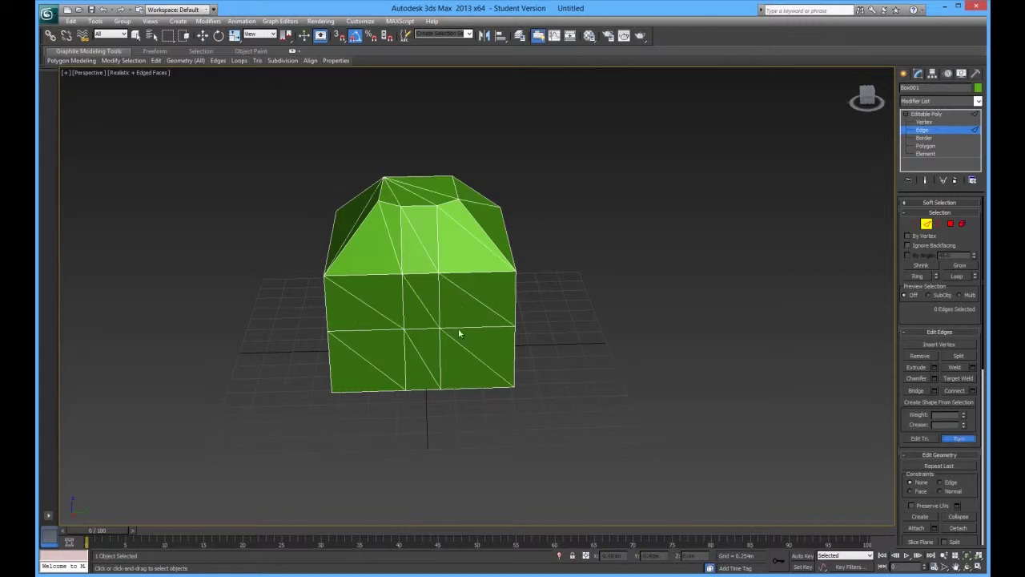
alt+middle_drag(476, 260, 458, 200)
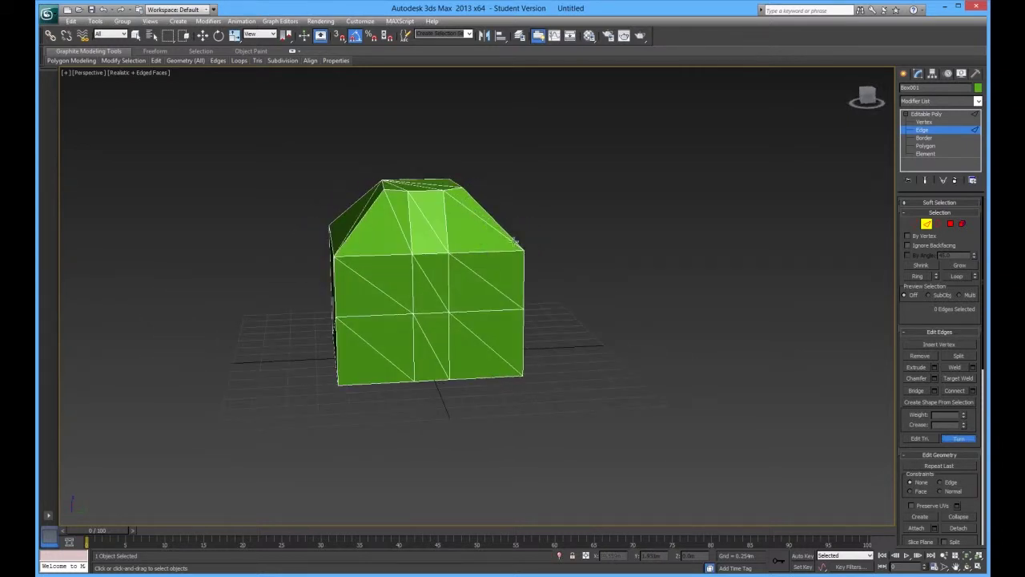
alt+middle_drag(513, 248, 358, 187)
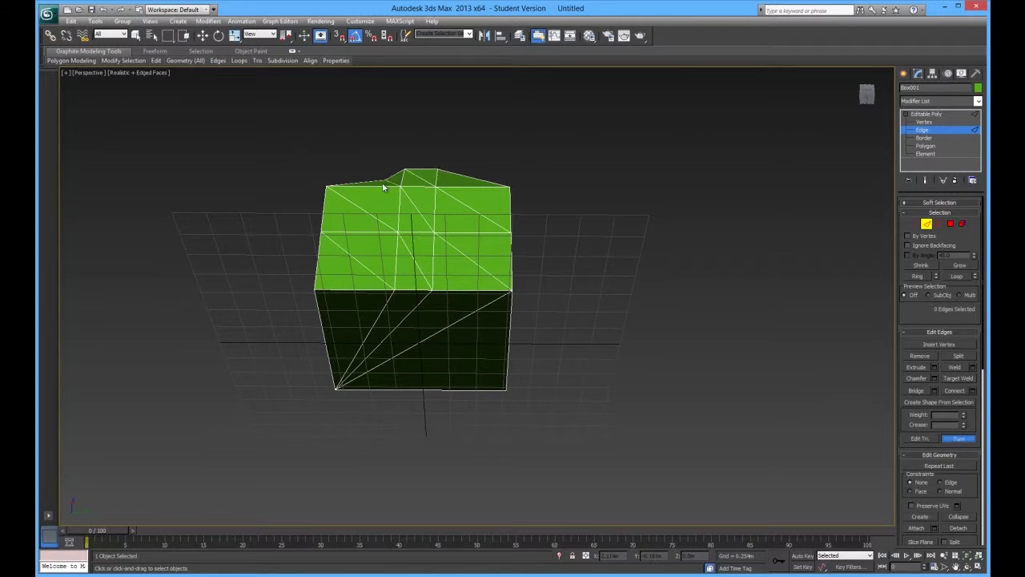
alt+middle_drag(384, 175, 664, 241)
alt+middle_drag(471, 245, 482, 196)
alt+middle_drag(401, 171, 418, 290)
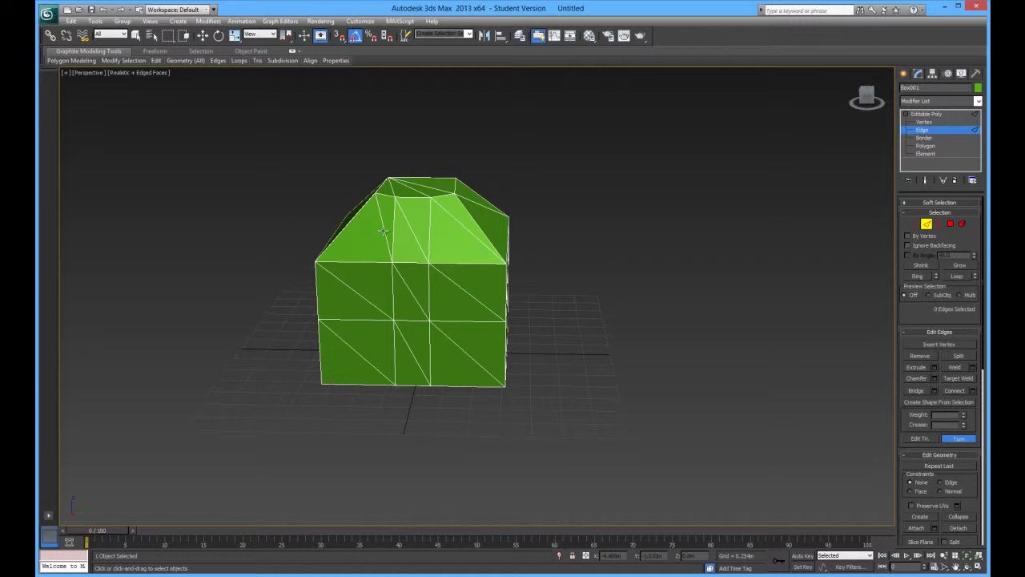
alt+middle_drag(401, 266, 429, 286)
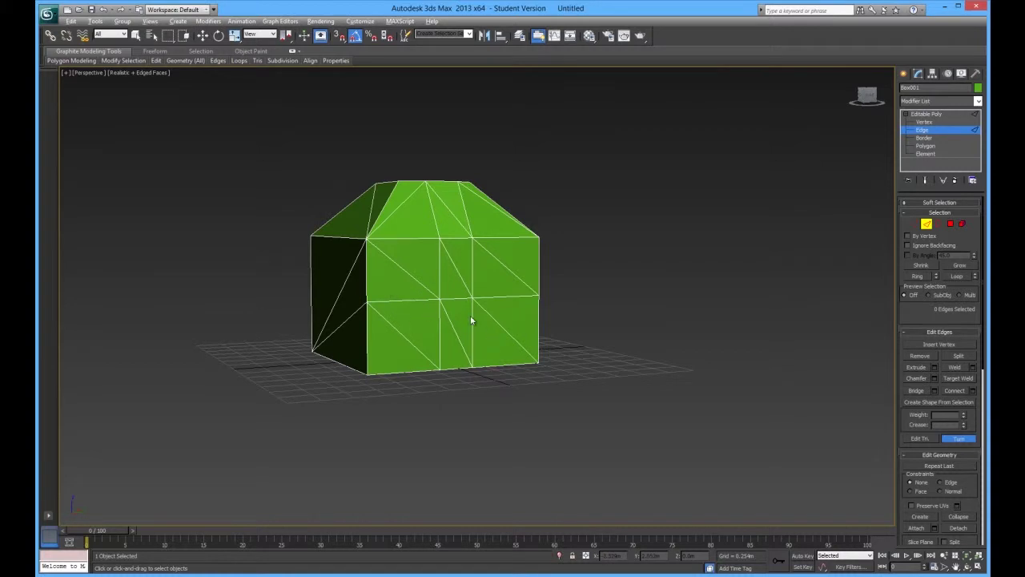
alt+middle_drag(451, 320, 472, 303)
scroll(412, 349, up, 3)
scroll(472, 303, down, 5)
- Switch to the Word notes, highlight the Edge mode tools "Connect, chamfer, bridge, turn", and return to 3ds Max
click(509, 573)
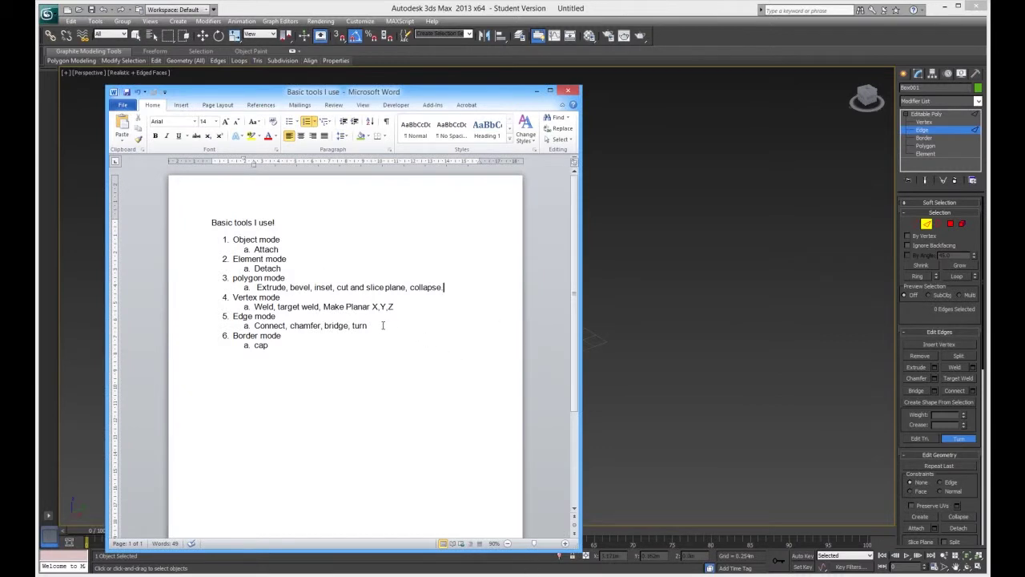
drag(376, 325, 229, 319)
click(823, 360)
- Switch to polygon mode with the Move tool and select the upper-left polygon of the box's front face
scroll(464, 304, up, 3)
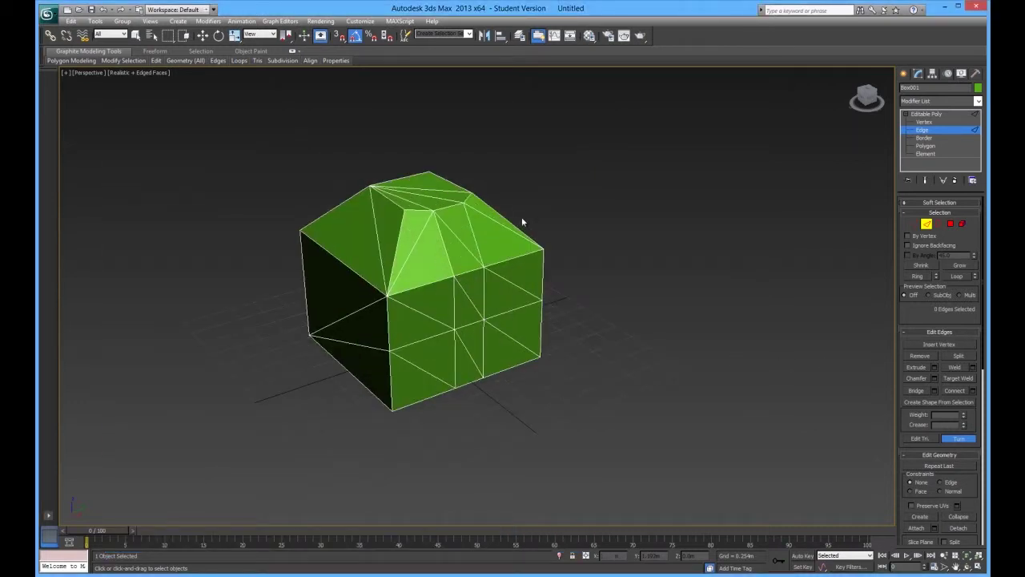
click(950, 225)
key(4)
key(w)
click(429, 309)
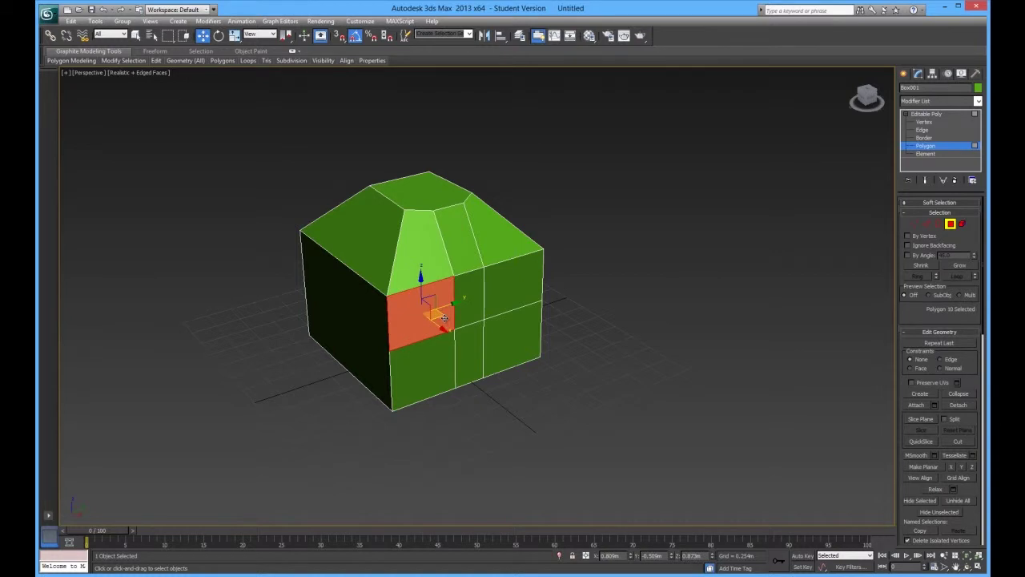
- Select the narrow lower-middle polygon on the box's front face and delete it to leave a doorway-shaped opening
click(459, 341)
key(Delete)
scroll(513, 369, up, 3)
alt+middle_drag(513, 370, 488, 358)
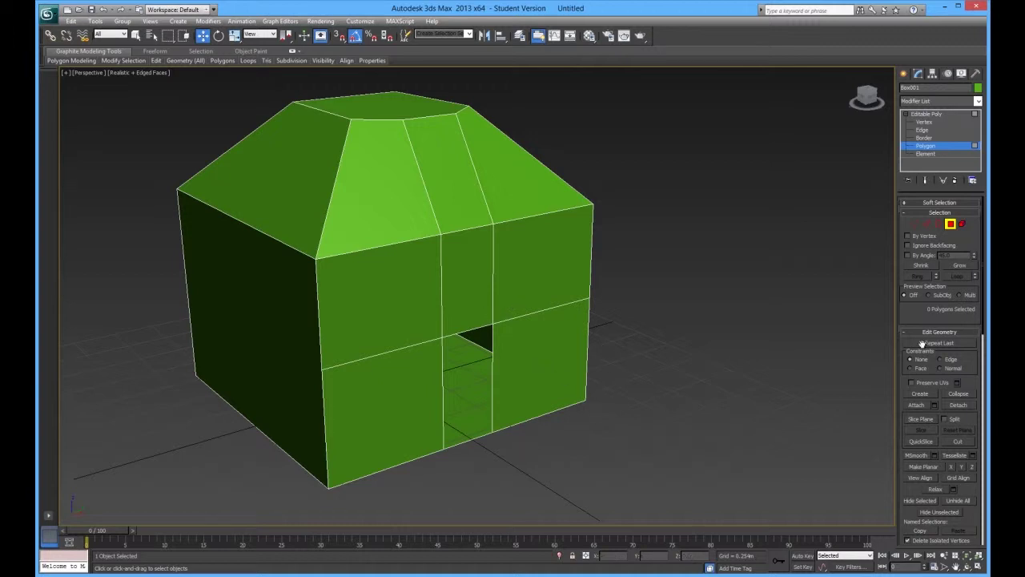
- Switch to edge mode and bridge the two vertical edges of the front opening to close it with a polygon
click(925, 224)
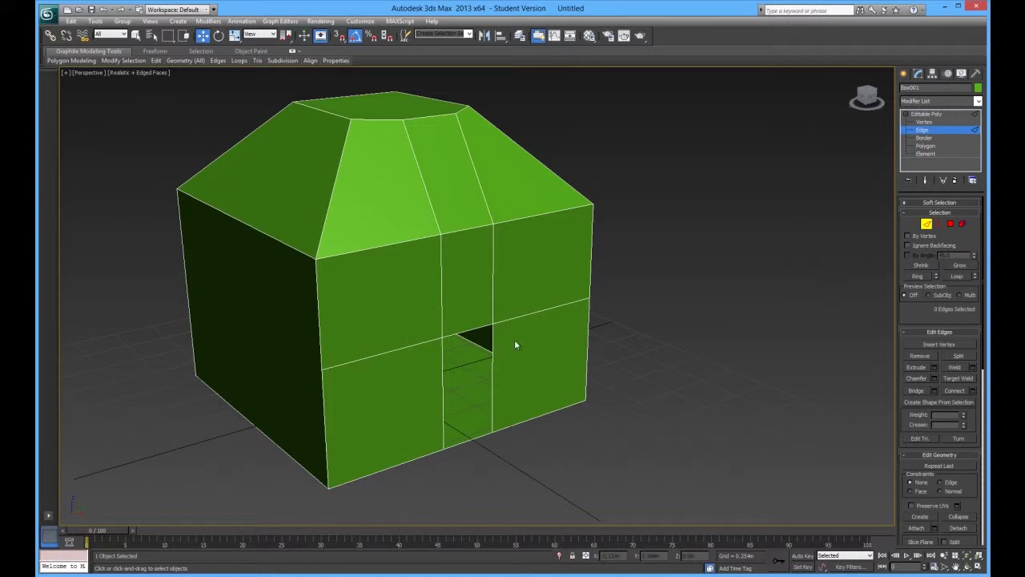
click(442, 376)
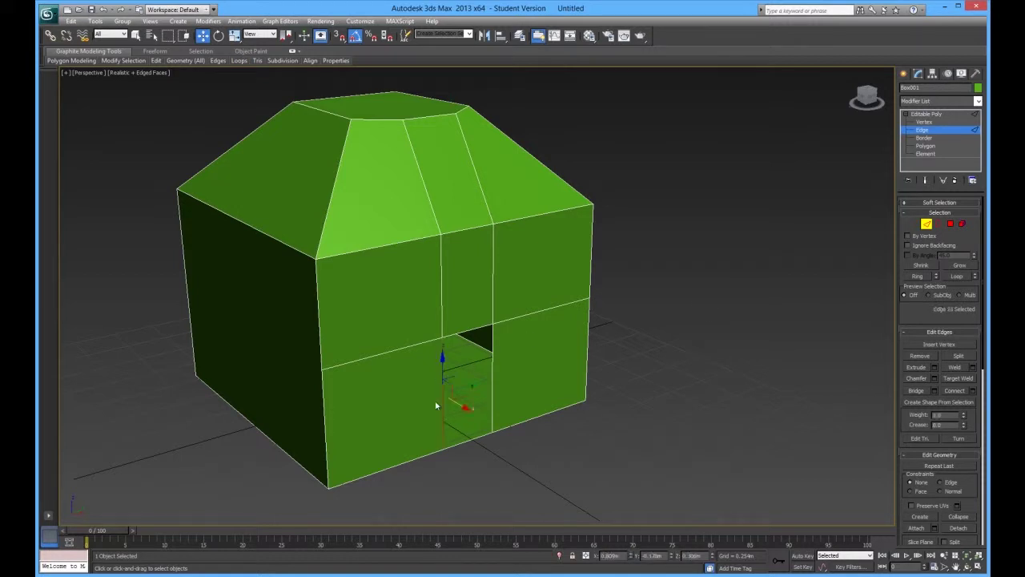
ctrl+click(490, 400)
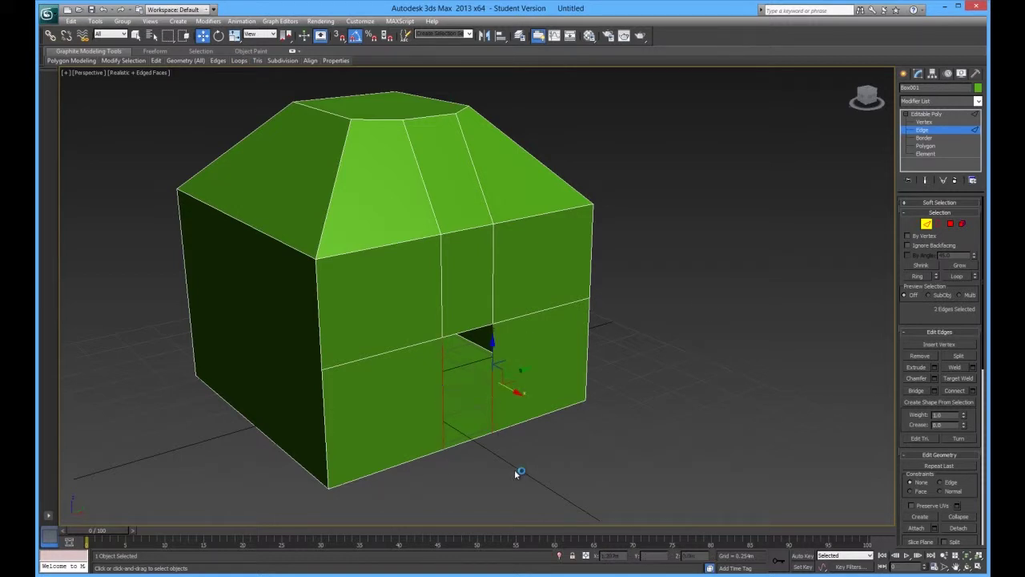
click(916, 390)
click(465, 450)
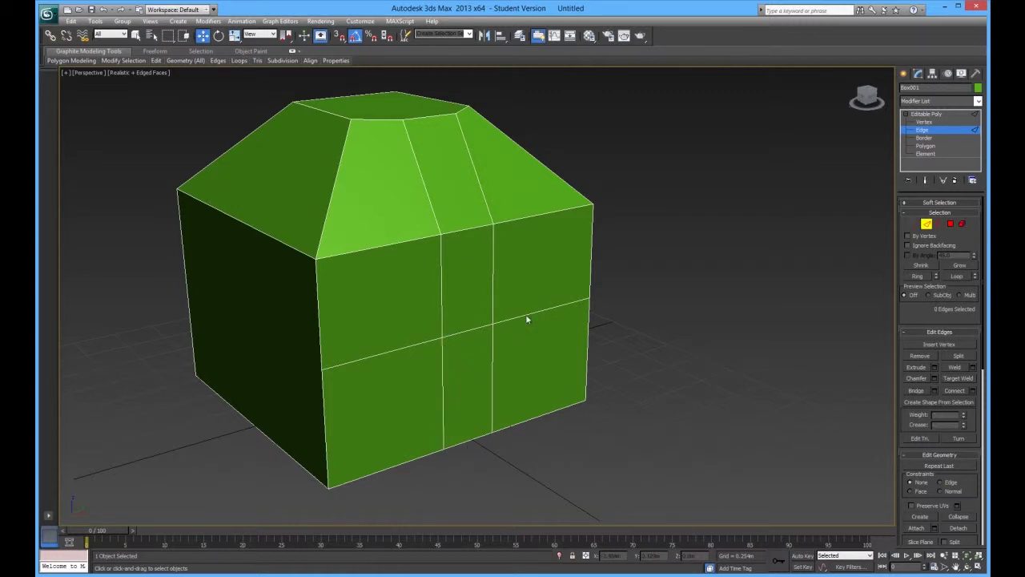
- Switch to polygon mode and delete the large undivided side polygon next to the front face
alt+middle_drag(485, 265, 504, 243)
alt+middle_drag(387, 296, 573, 288)
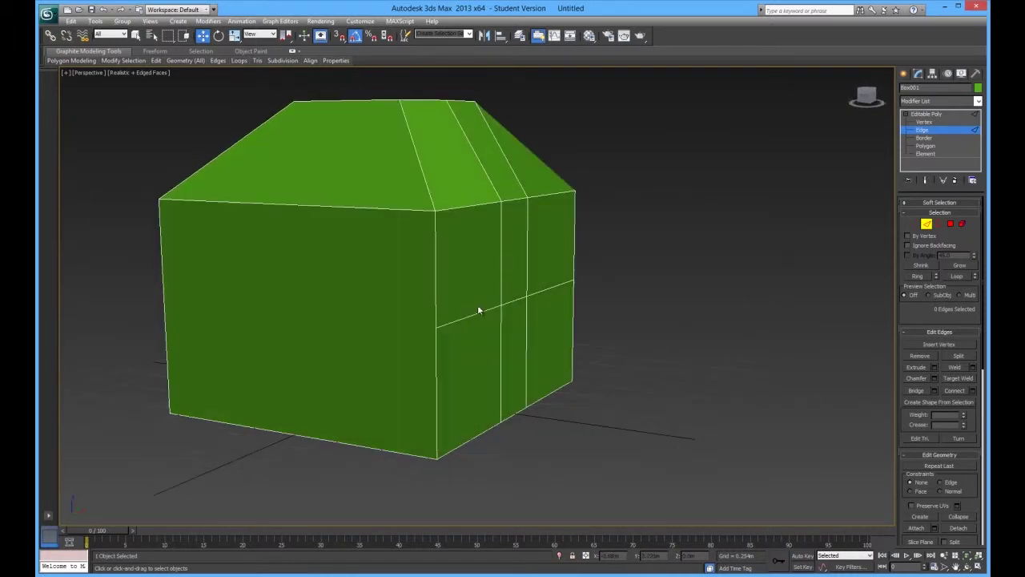
click(951, 223)
click(513, 360)
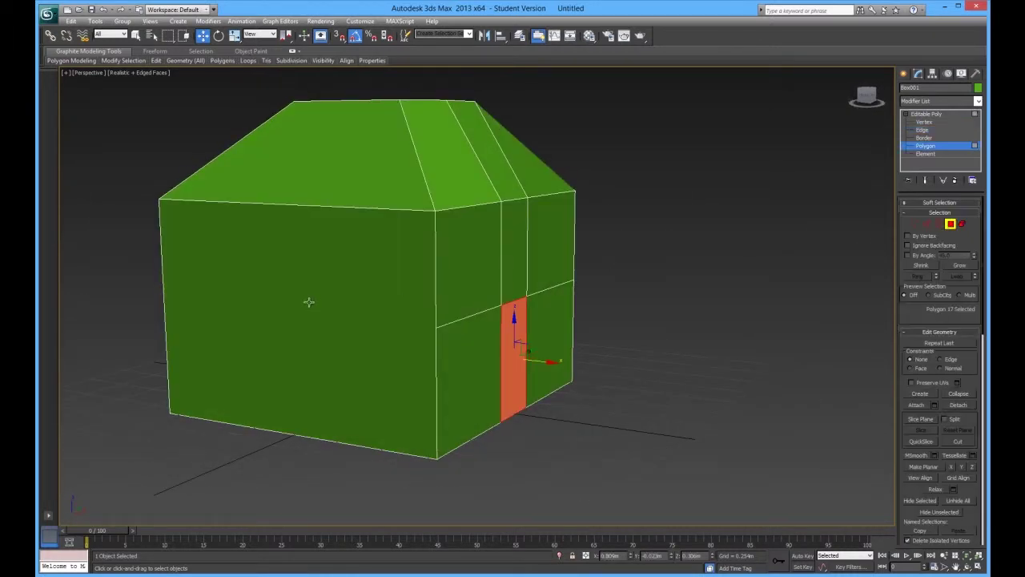
click(309, 302)
key(Delete)
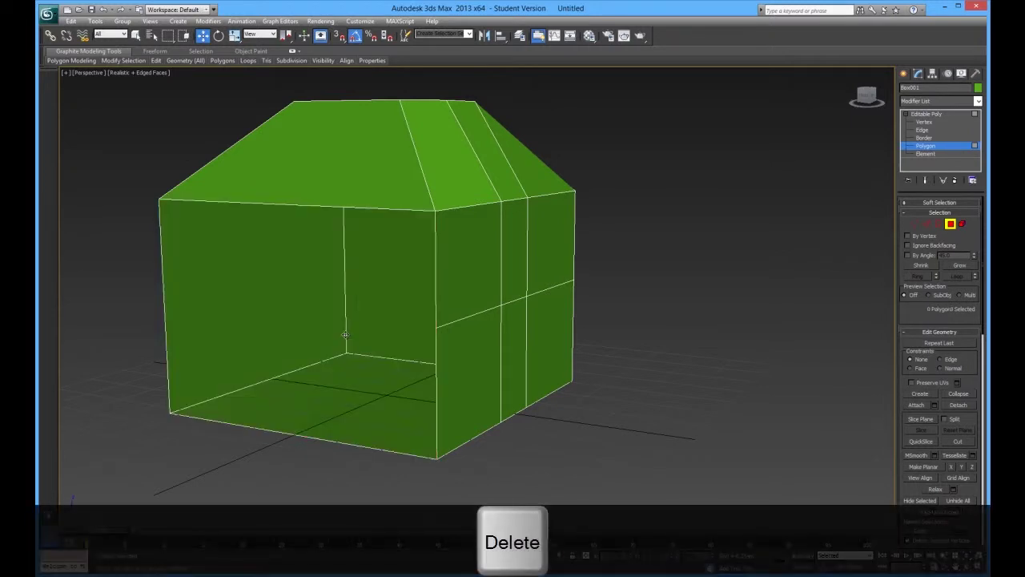
- In edge mode, bridge the two short vertical edges on the near corner with the opposite full-height edge to close the side opening
click(926, 224)
click(434, 285)
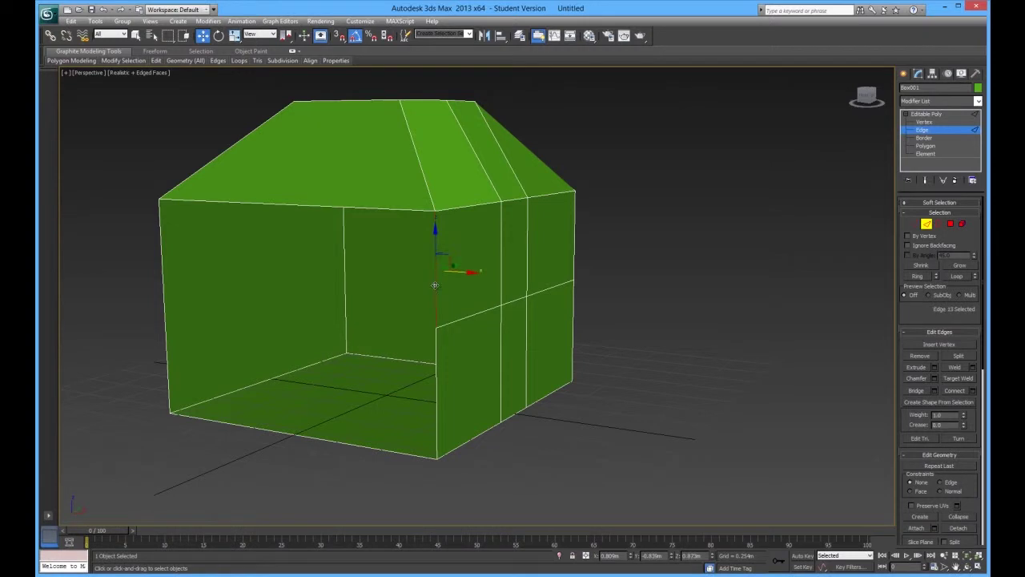
ctrl+click(434, 357)
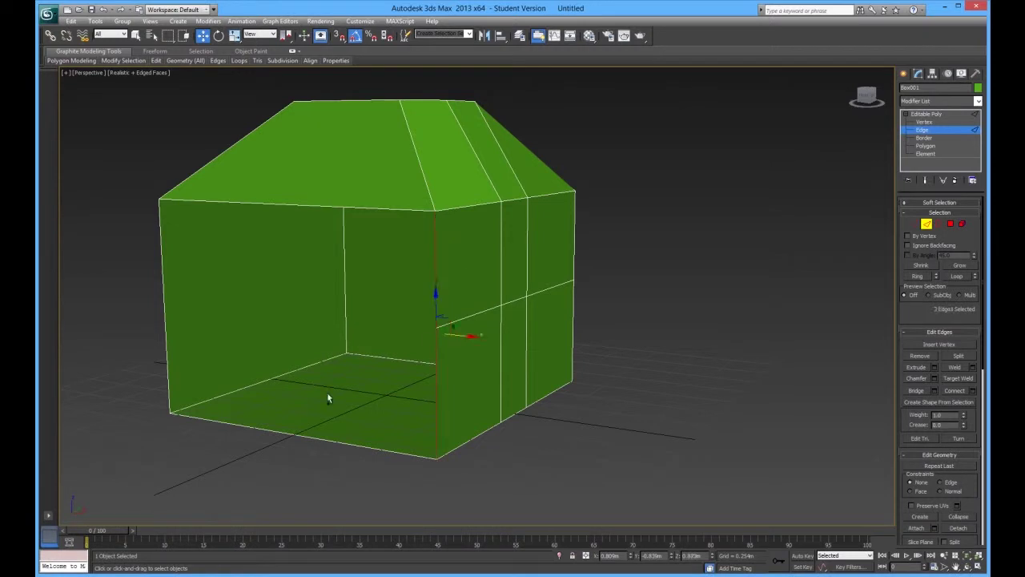
ctrl+click(162, 283)
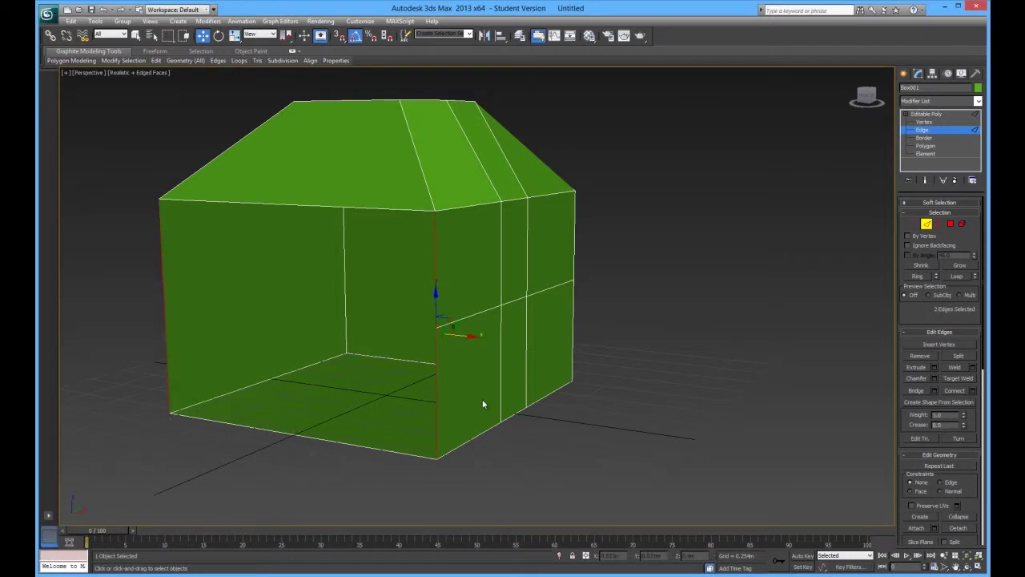
click(915, 389)
alt+middle_drag(560, 405, 472, 376)
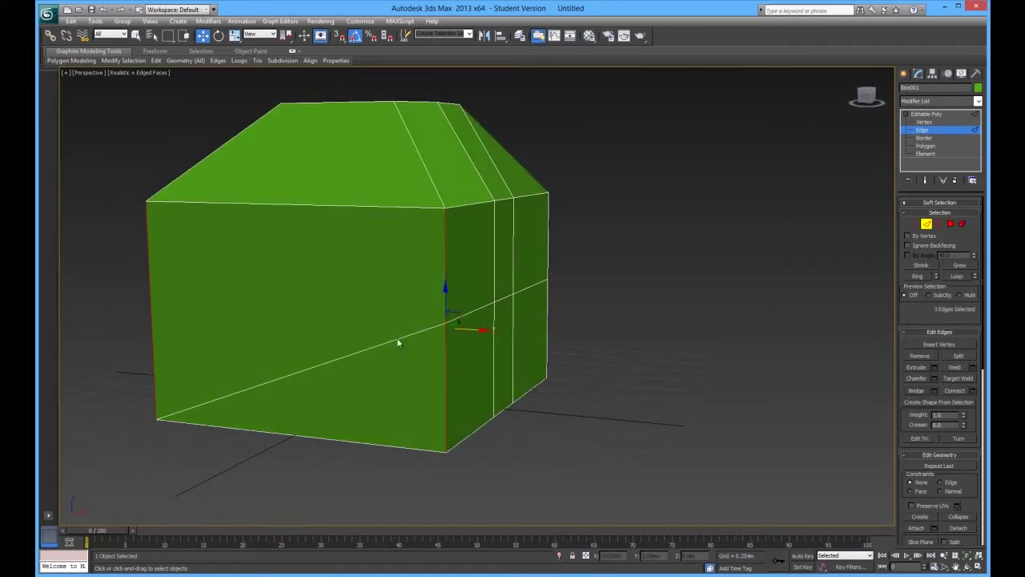
click(735, 437)
alt+middle_drag(735, 437, 654, 385)
middle_drag(446, 308, 489, 313)
scroll(484, 321, down, 3)
scroll(558, 300, up, 3)
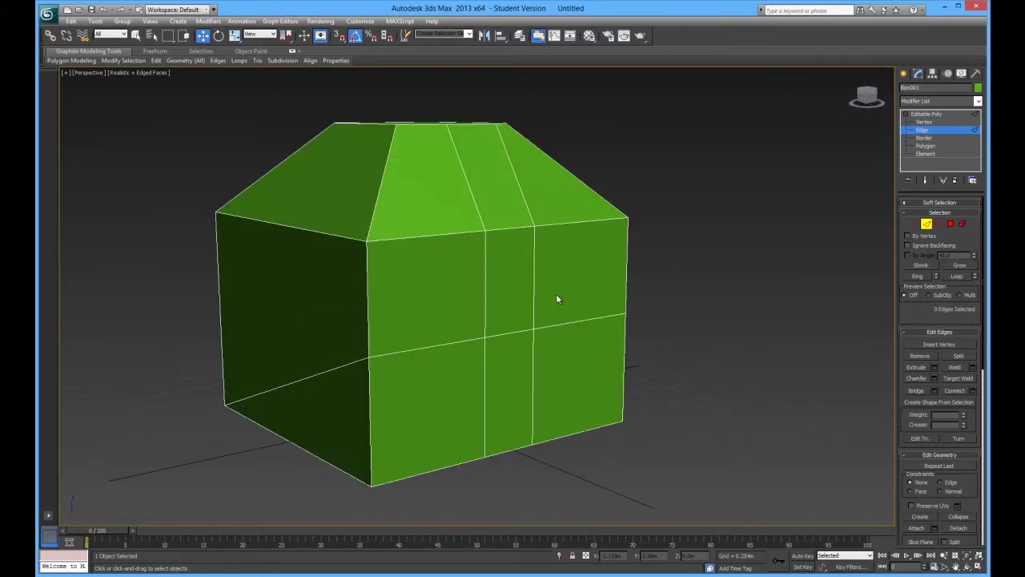
mouse_move(558, 300)
alt+middle_down()
mouse_move(530, 293)
mouse_move(547, 301)
mouse_move(556, 292)
alt+middle_up()
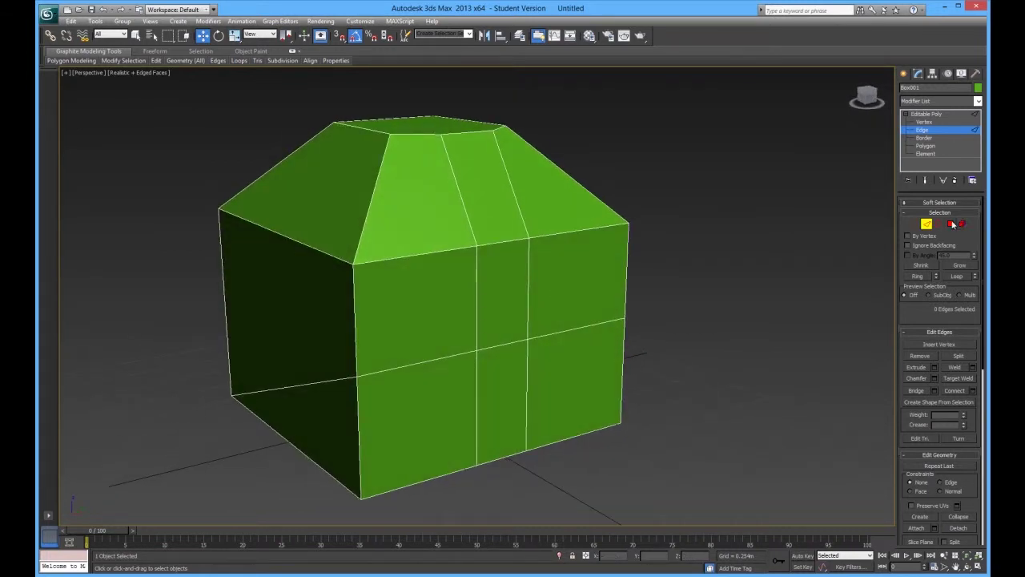
- Switch to the Word notes, highlight the Edge mode lines in bright green, save the document, and return to 3ds Max
key(alt+Tab)
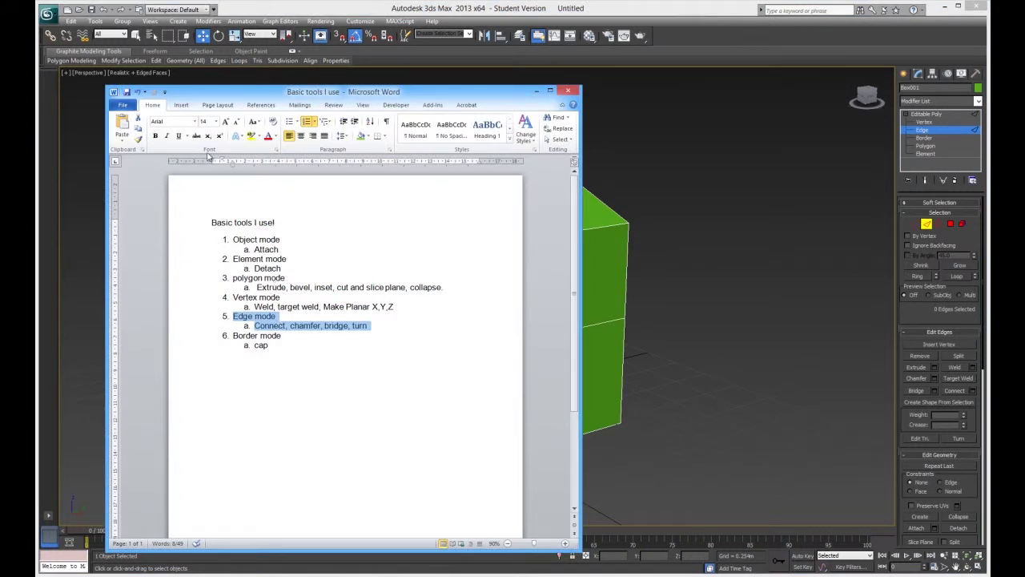
click(258, 136)
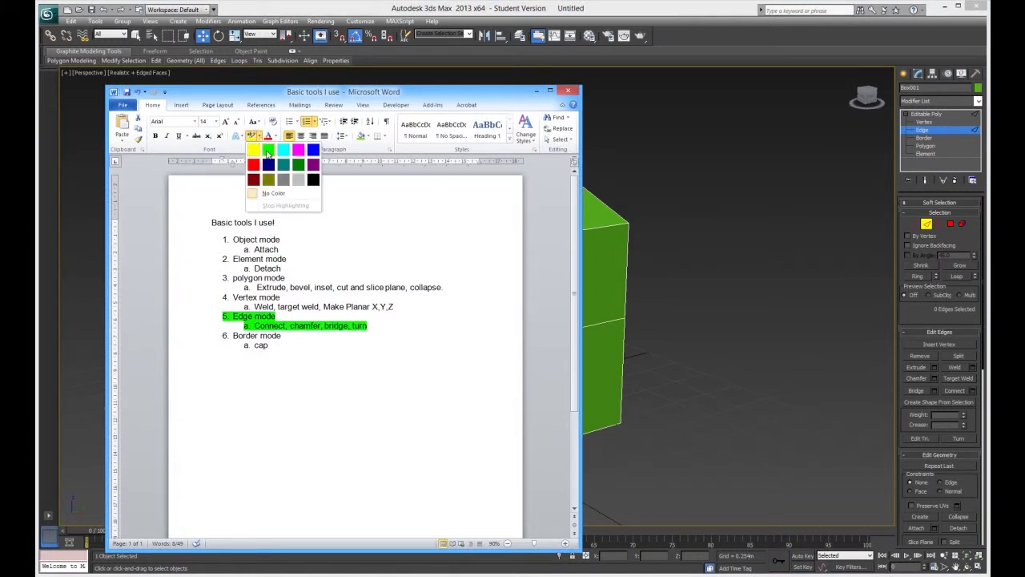
click(268, 154)
click(345, 383)
key(ctrl+s)
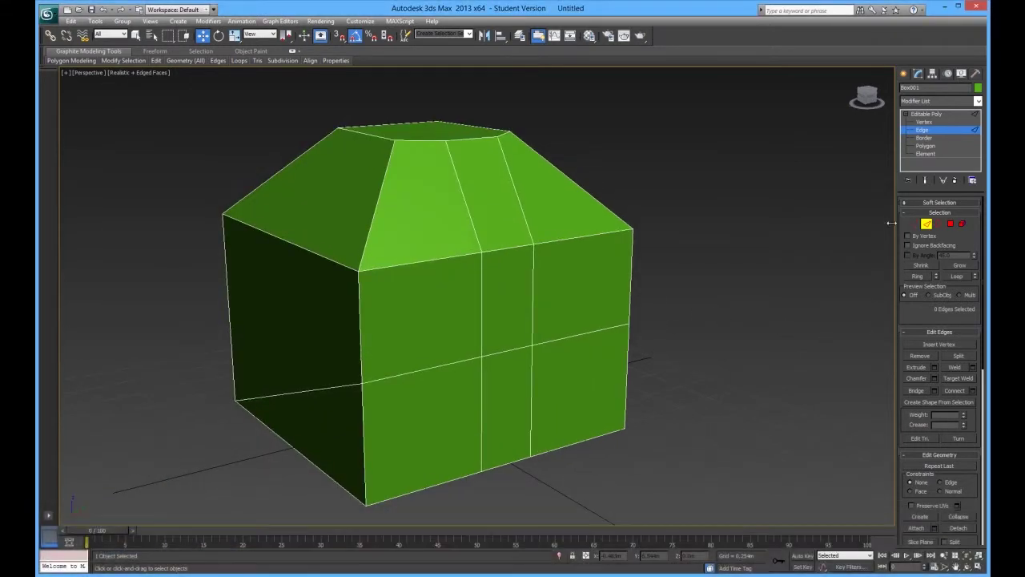
- Switch to vertex mode and target weld the chamfered top-corner vertex onto the adjacent outer corner of the top face
click(915, 224)
click(708, 333)
drag(976, 418, 931, 219)
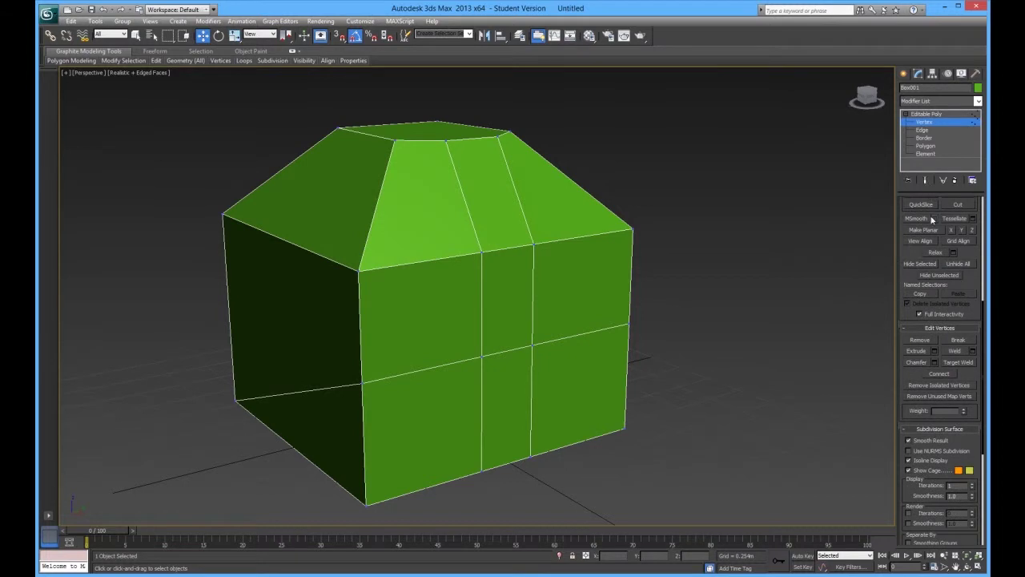
click(959, 362)
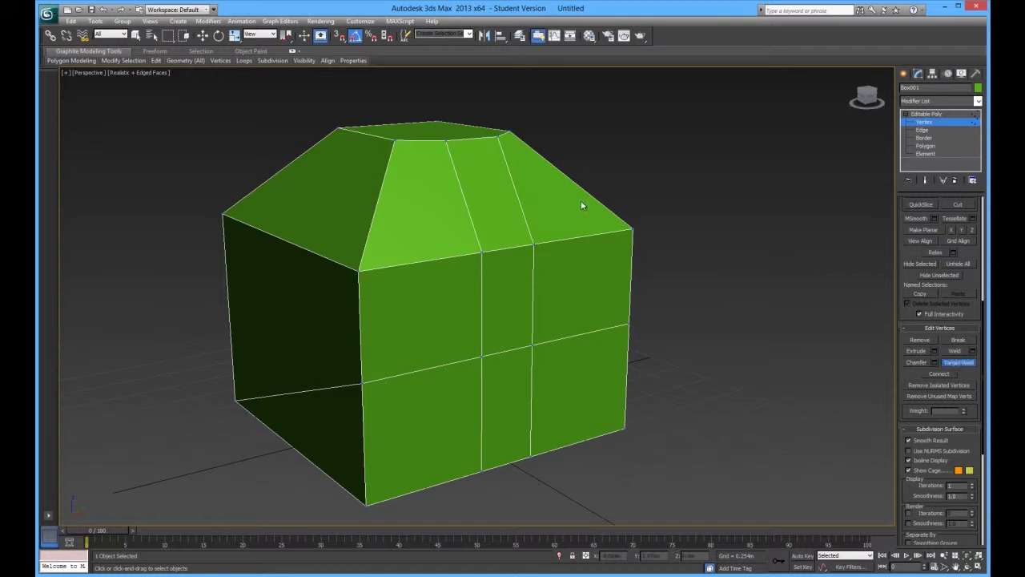
scroll(572, 298, up, 4)
middle_drag(569, 213, 563, 316)
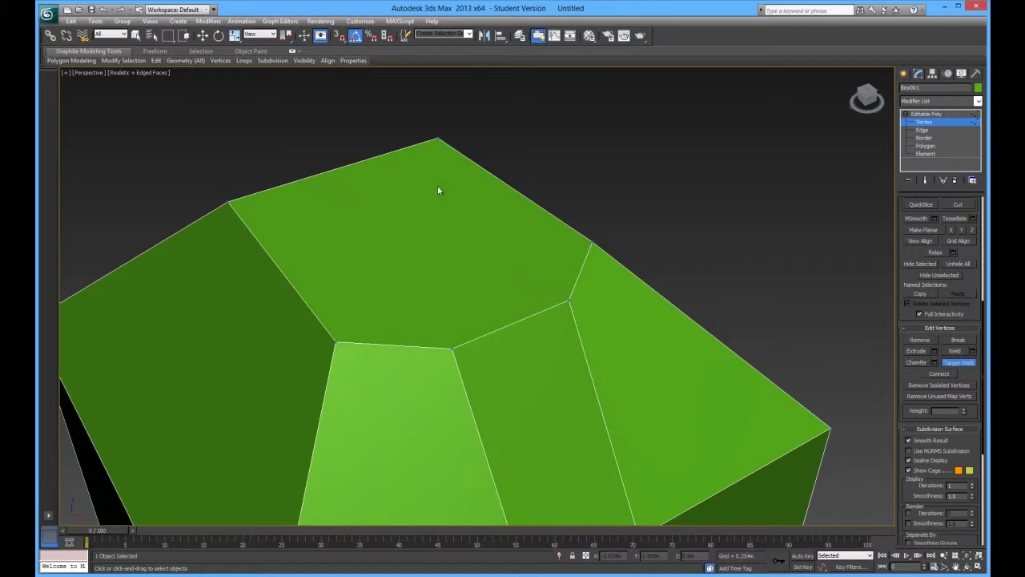
click(592, 242)
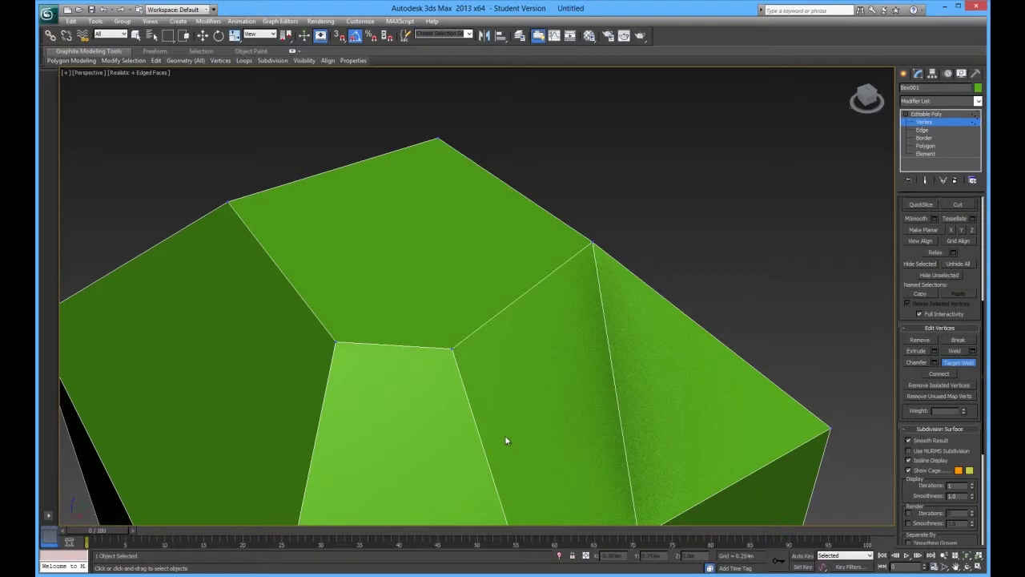
scroll(507, 426, down, 5)
alt+middle_drag(508, 426, 447, 326)
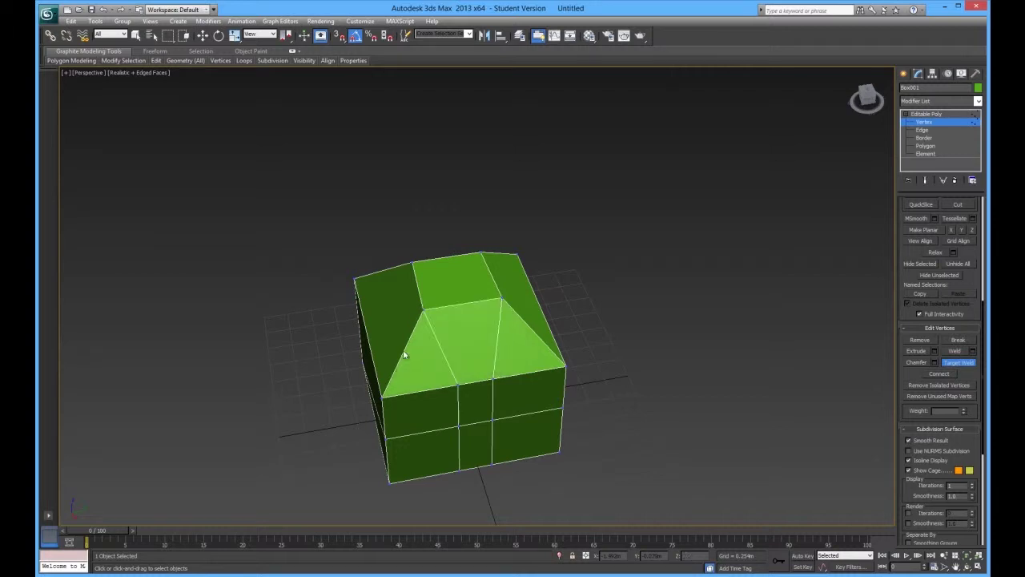
- Target weld the mid-height vertices on both vertical sides of the front face onto the bottom corners below them
alt+middle_drag(335, 515, 514, 418)
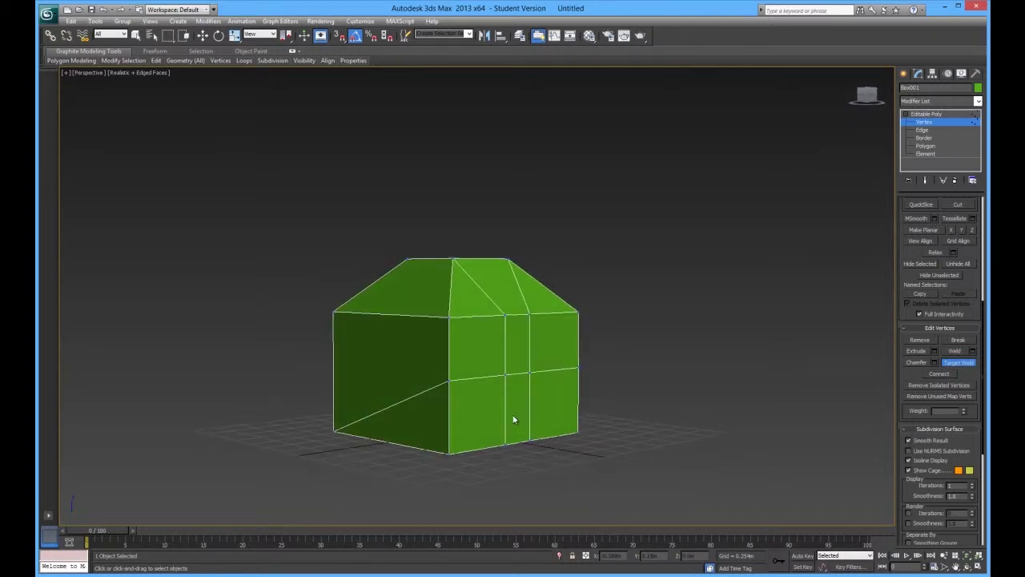
click(450, 380)
click(450, 451)
click(580, 430)
alt+middle_drag(577, 435, 470, 336)
- Target weld the two intermediate vertices on the front face's upper edge onto their nearest upper corners
click(481, 348)
click(557, 346)
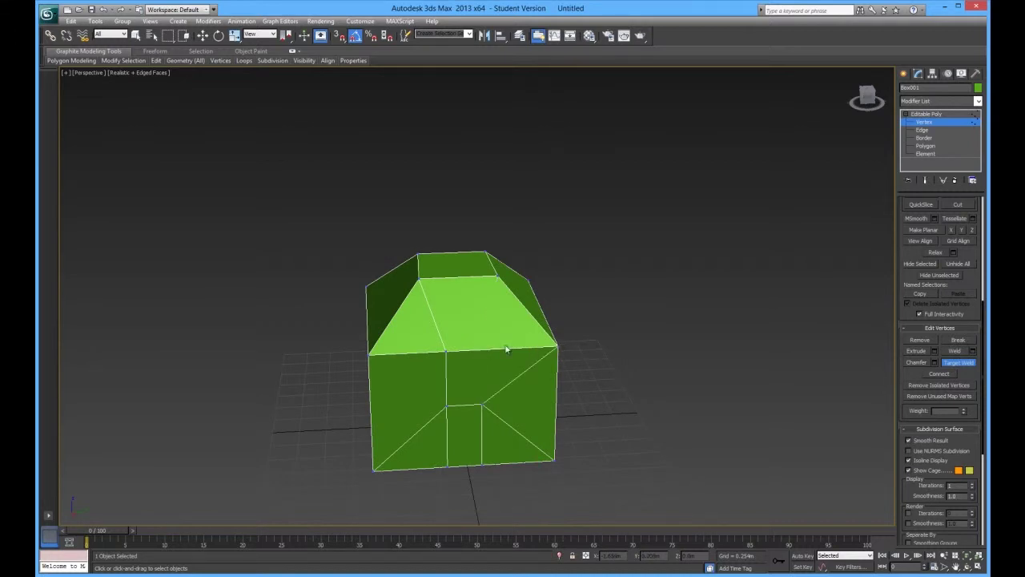
click(445, 352)
click(368, 354)
alt+middle_drag(400, 376, 472, 412)
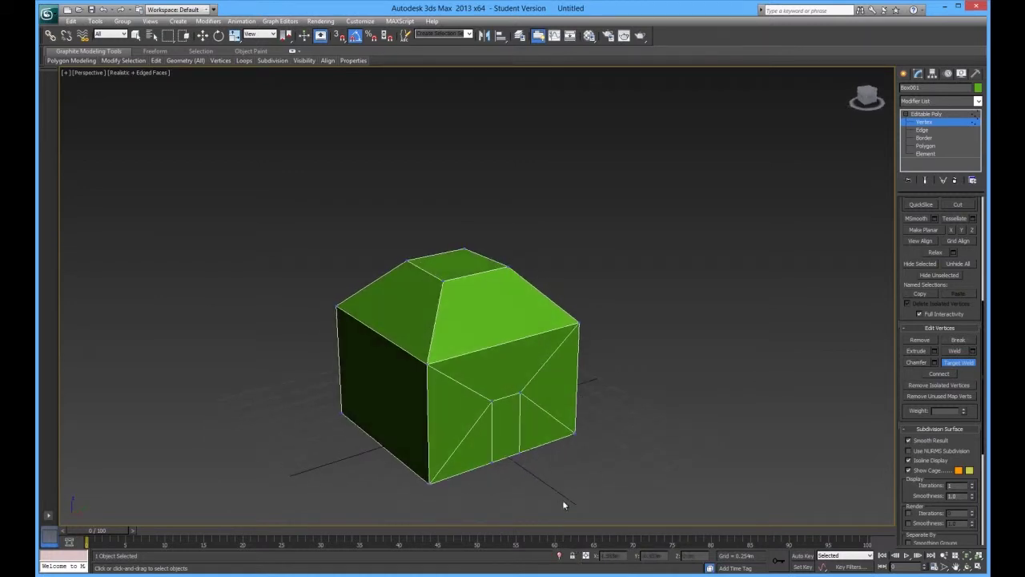
- Switch to the Move tool and select all four vertices of the top face
key(w)
alt+middle_drag(677, 405, 563, 426)
scroll(460, 402, up, 4)
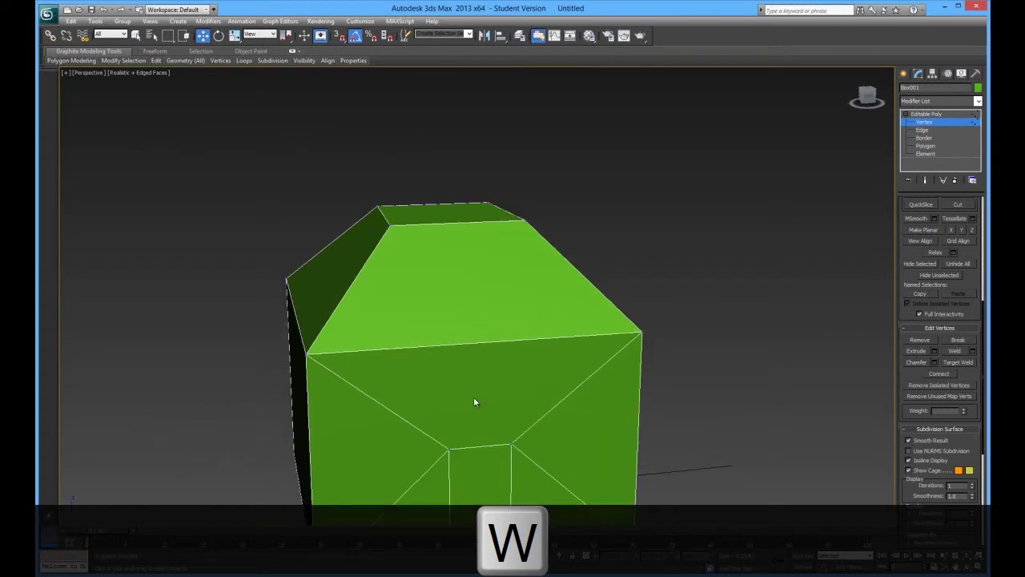
alt+middle_drag(337, 154, 377, 251)
drag(350, 153, 460, 218)
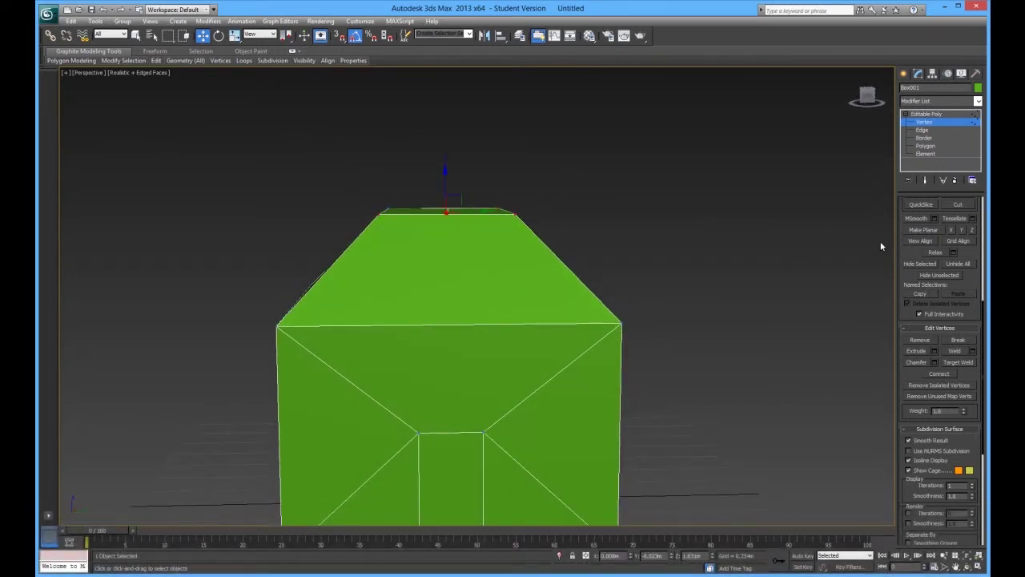
alt+middle_drag(438, 226, 541, 237)
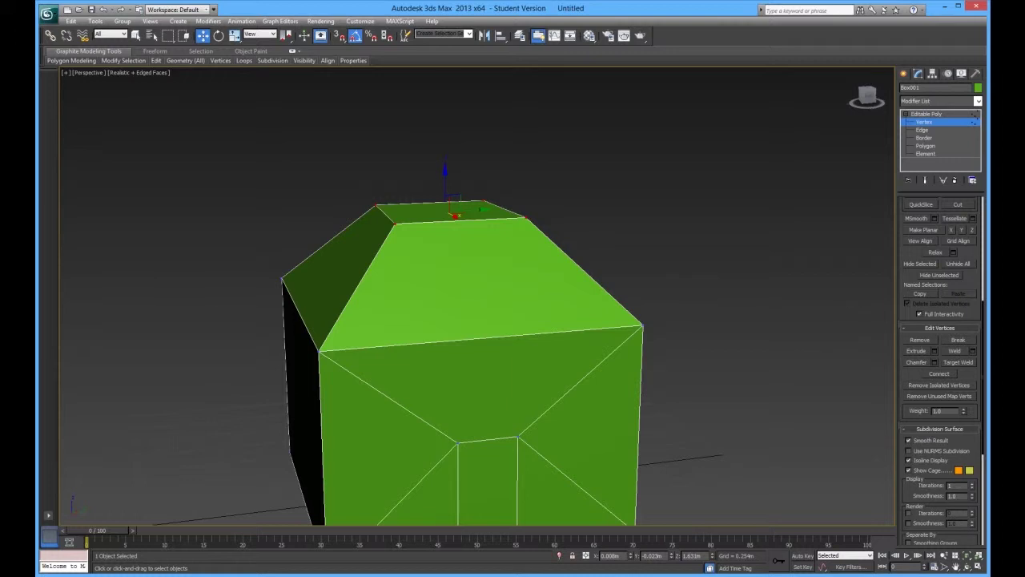
- Weld the four top vertices into one point by raising the Weld Threshold to about 0.73 m, and undo the weld
click(973, 351)
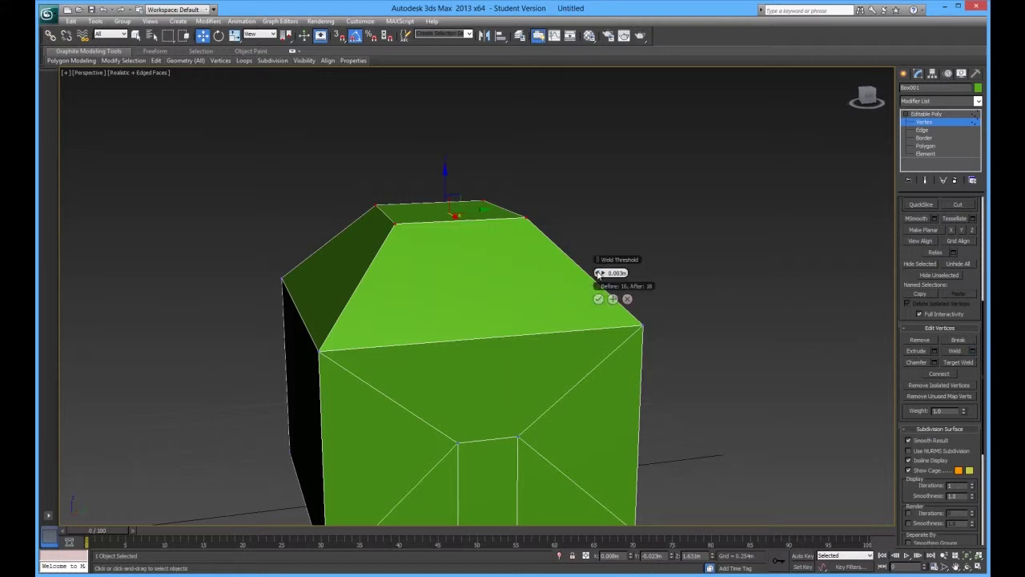
drag(601, 273, 740, 264)
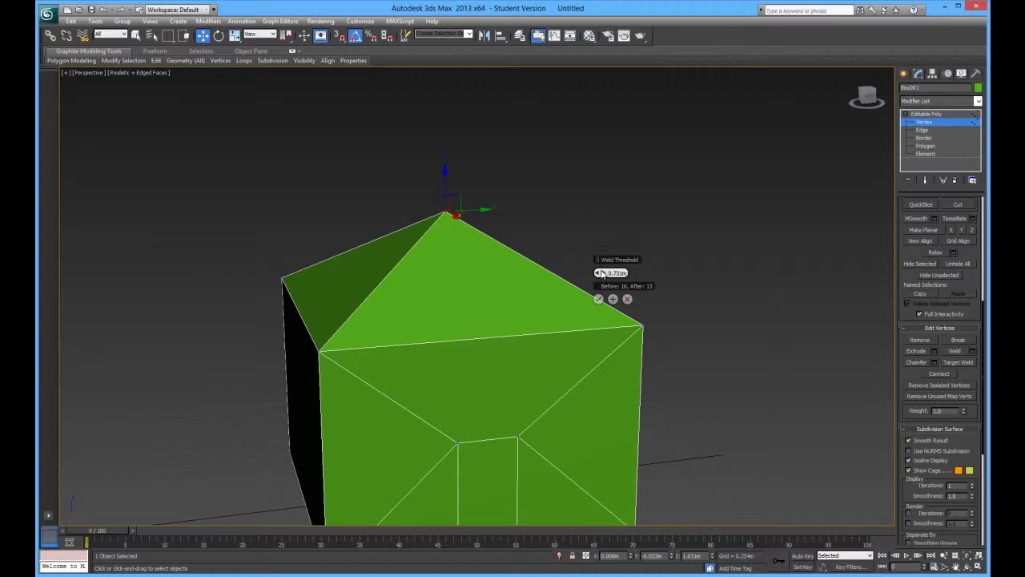
drag(600, 276, 621, 260)
click(598, 299)
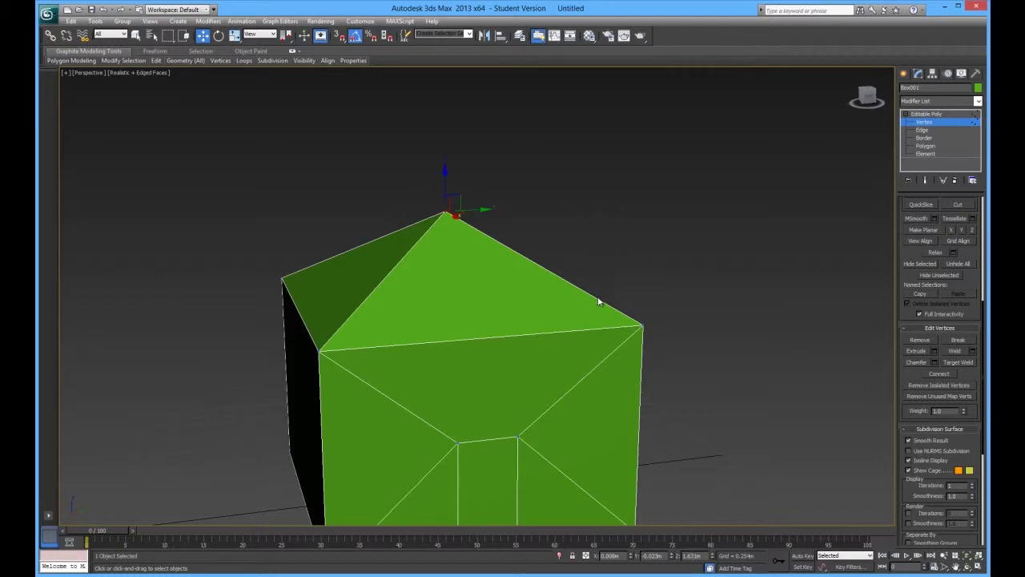
mouse_move(498, 297)
alt+middle_down()
mouse_move(603, 283)
mouse_move(507, 284)
alt+middle_up()
scroll(513, 283, down, 4)
scroll(588, 310, up, 3)
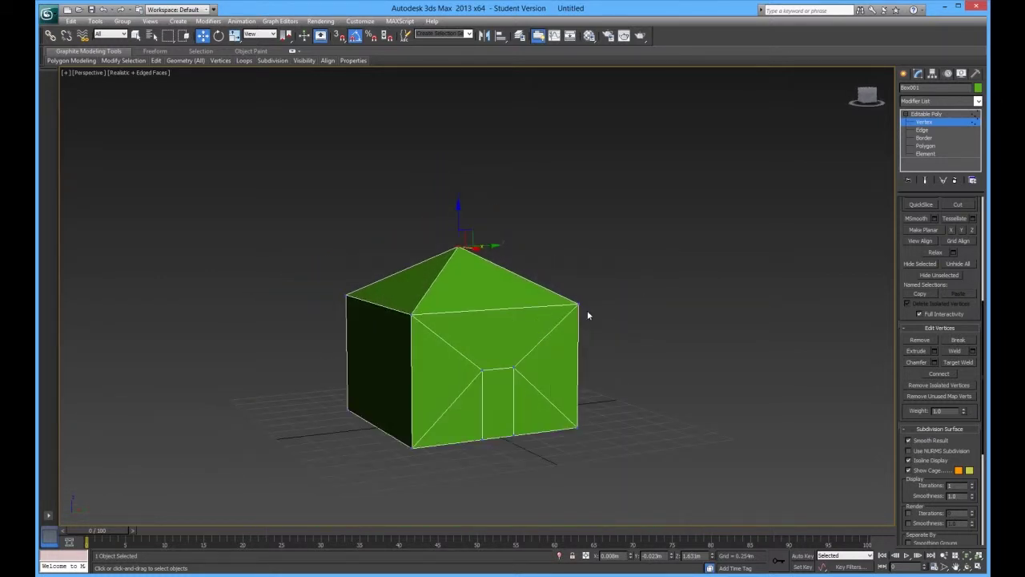
key(ctrl+z)
key(ctrl+z)
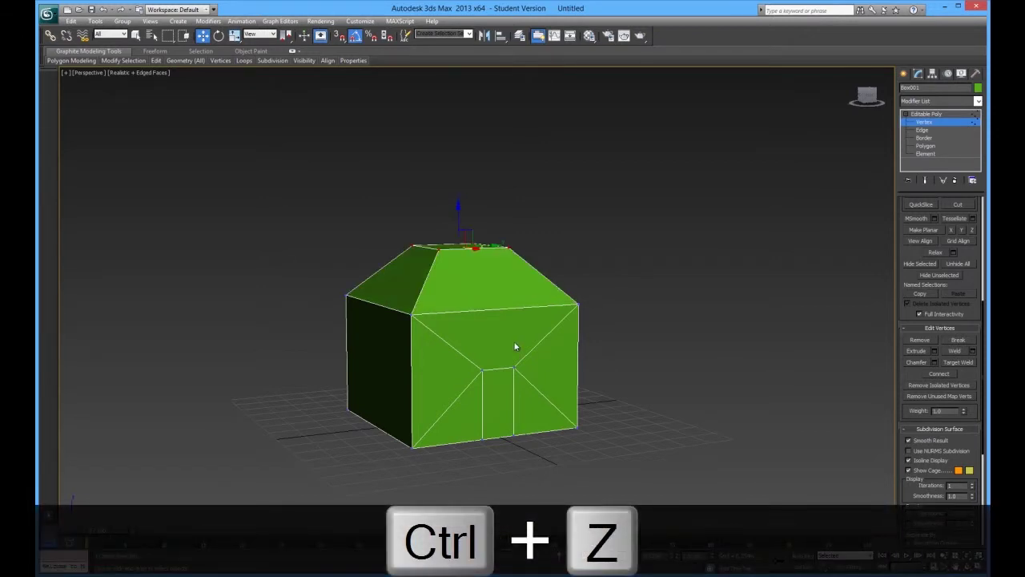
- Collapse the four selected top vertices into a single vertex and undo the collapse
drag(977, 287, 968, 430)
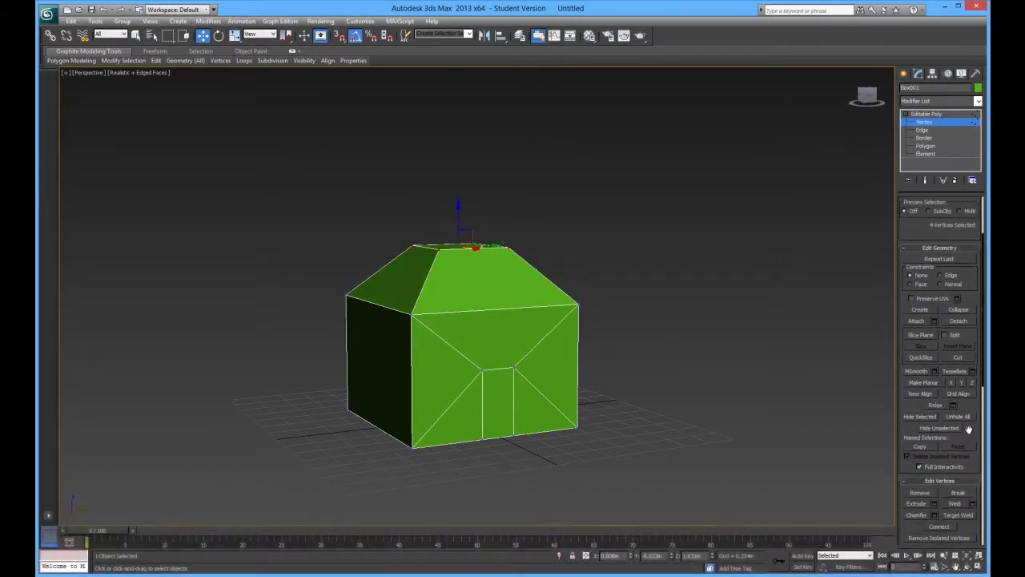
click(959, 309)
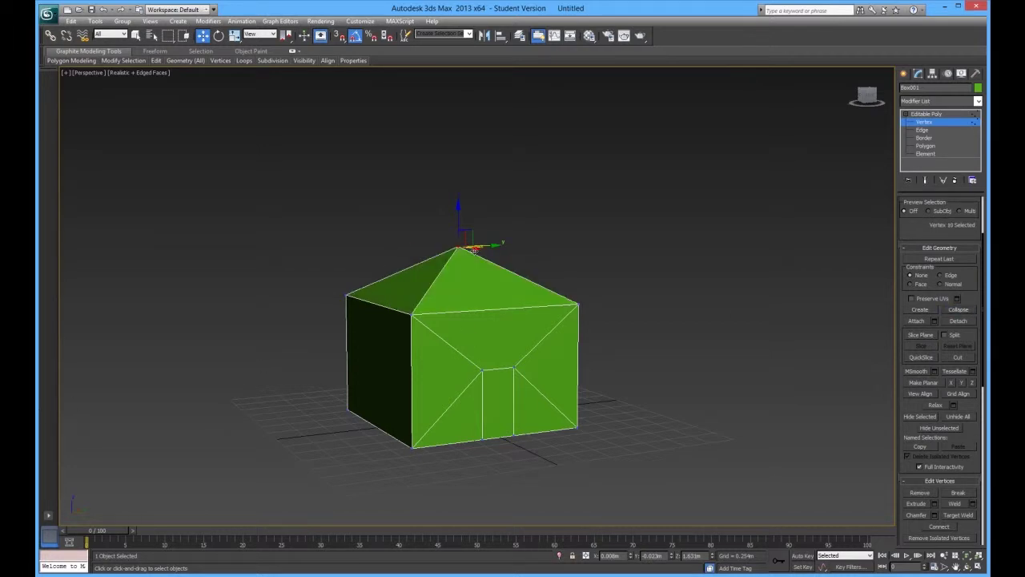
key(ctrl+z)
alt+middle_drag(436, 295, 379, 325)
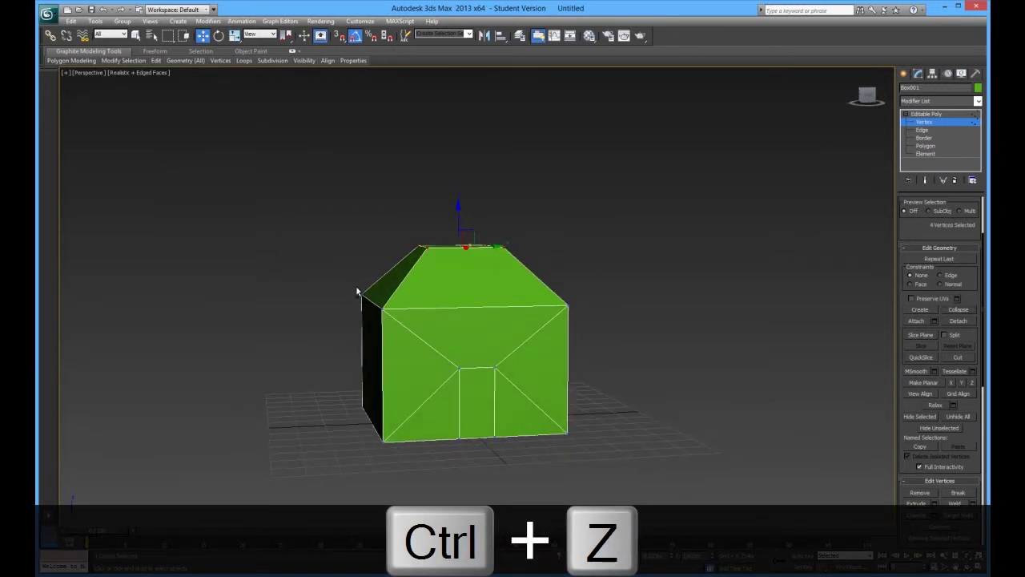
- Add an upper corner vertex of the walls to the selected top vertices, collapse them into one point, and undo the collapse
ctrl+drag(354, 284, 368, 313)
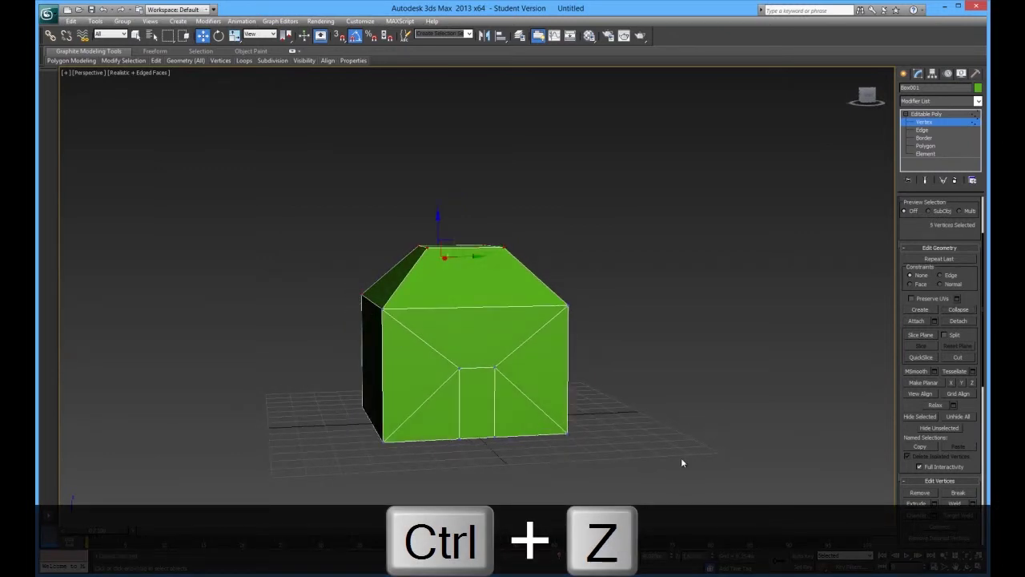
click(959, 310)
alt+middle_drag(417, 328, 462, 339)
key(ctrl+z)
- Reduce the selection to the four top-face vertices, collapse them, undo the collapse, and clear the selection
alt+middle_drag(363, 221, 382, 207)
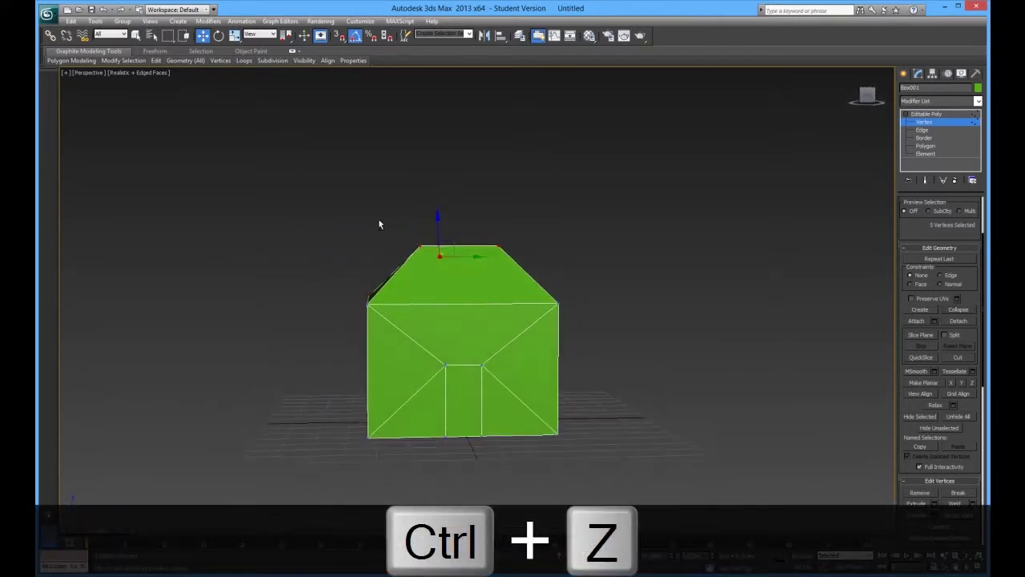
drag(522, 261, 522, 261)
alt+middle_drag(414, 267, 394, 280)
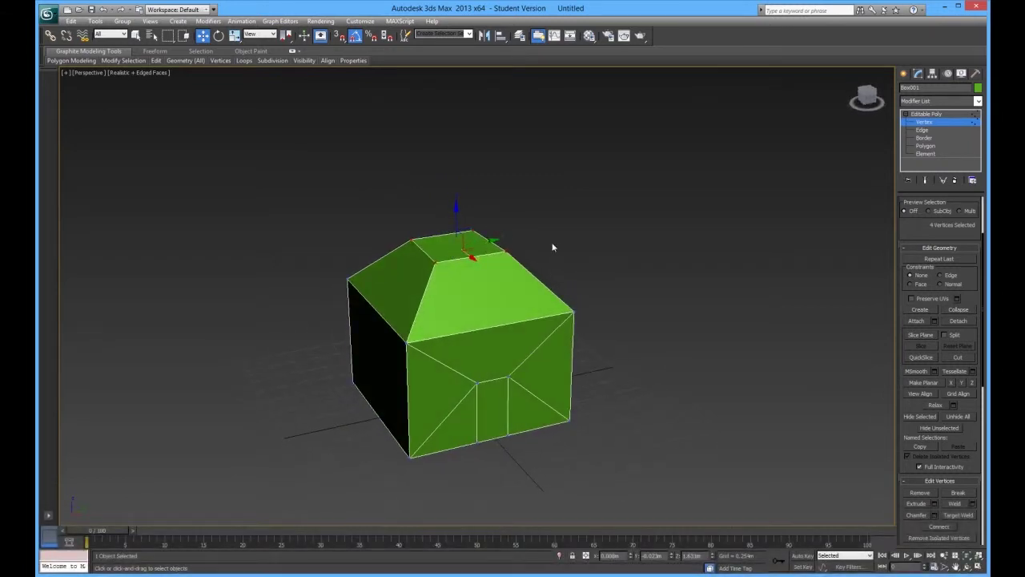
click(957, 309)
alt+middle_drag(476, 326, 522, 327)
key(ctrl+z)
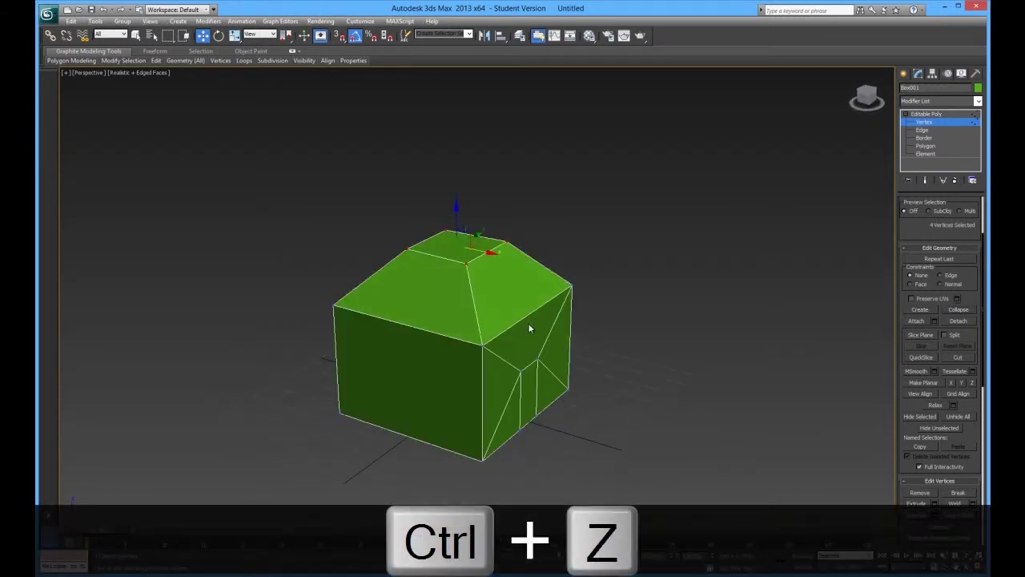
click(656, 357)
alt+middle_drag(638, 360, 669, 362)
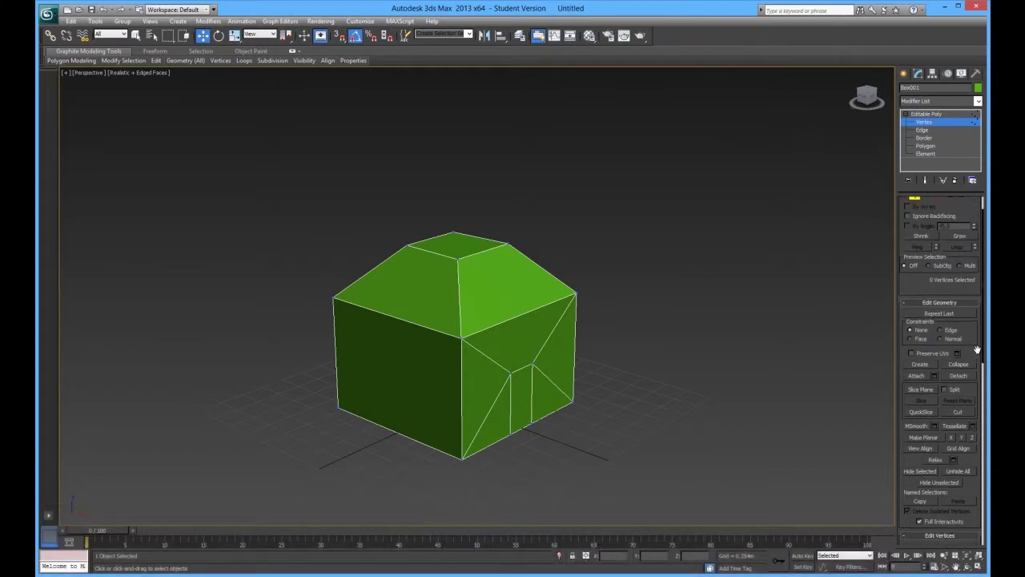
- Switch to the Word tool list, mark the text "Make Planar X,Y,Z" under Vertex mode, and return to 3ds Max
key(alt+Tab)
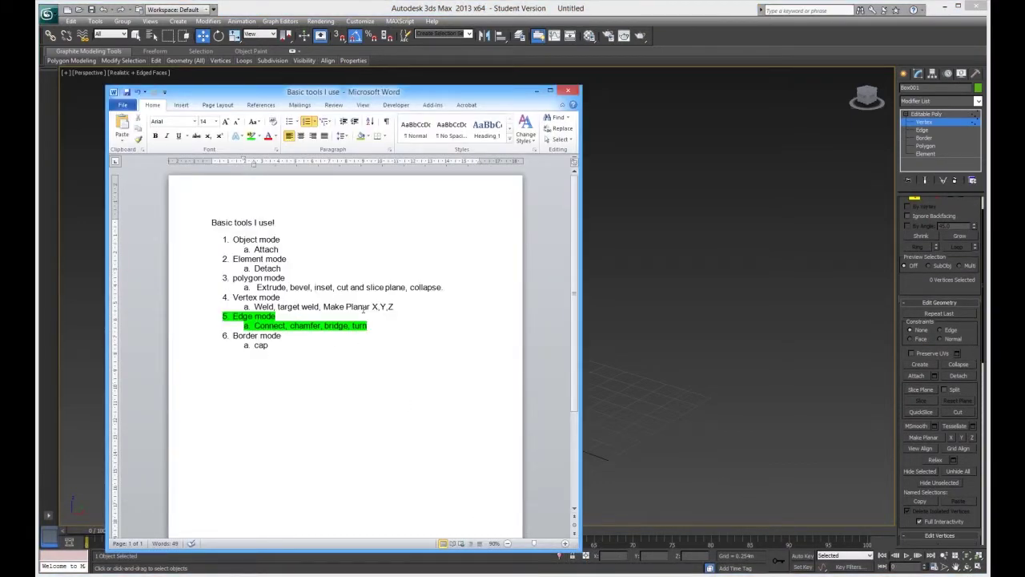
drag(397, 307, 323, 308)
key(alt+Tab)
- Move the front upper, rear lower and front lower vertices of one side wall out of line to make the wall uneven
click(438, 314)
mouse_move(440, 354)
alt+middle_down()
mouse_move(425, 390)
mouse_move(449, 339)
alt+middle_up()
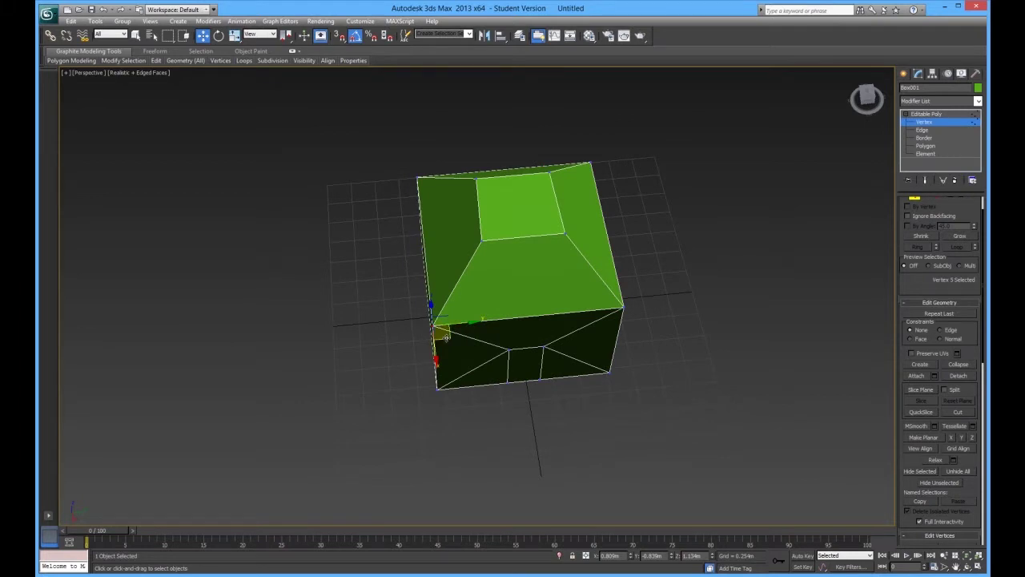
alt+middle_drag(377, 311, 393, 264)
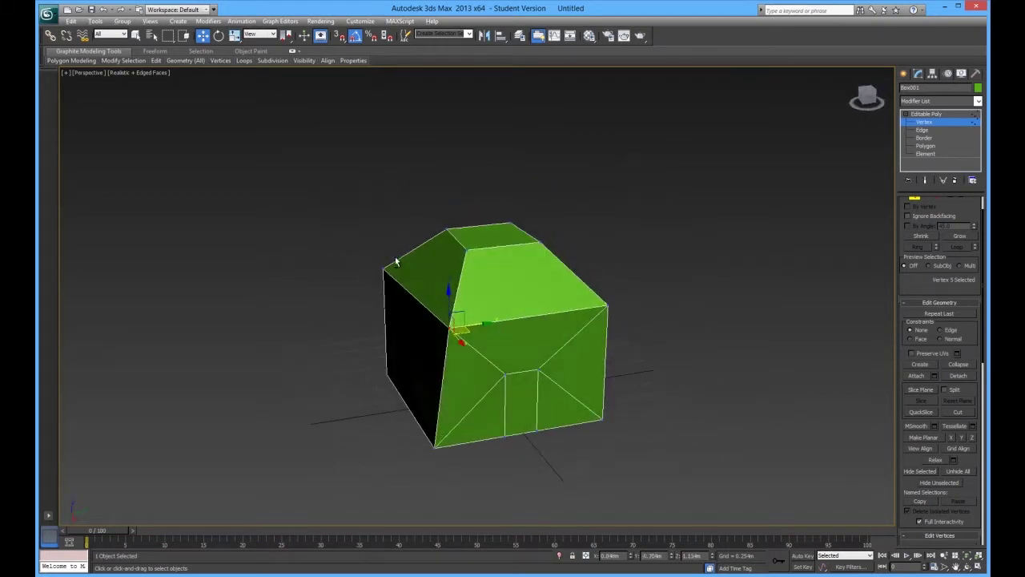
click(394, 373)
drag(406, 371, 369, 376)
alt+middle_drag(487, 418, 457, 408)
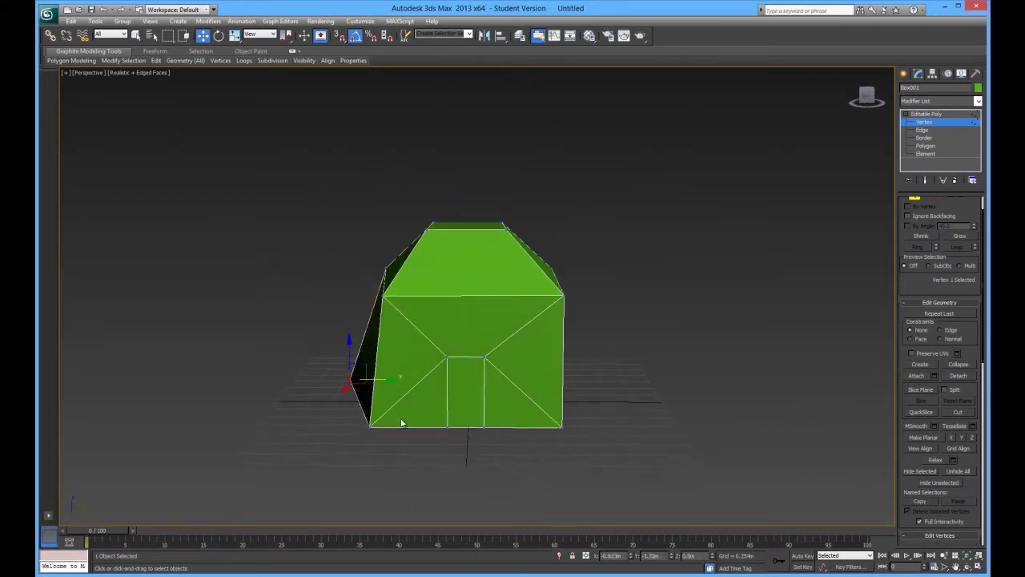
click(369, 426)
drag(373, 437, 422, 431)
mouse_move(365, 364)
alt+middle_down()
mouse_move(400, 408)
mouse_move(465, 386)
alt+middle_up()
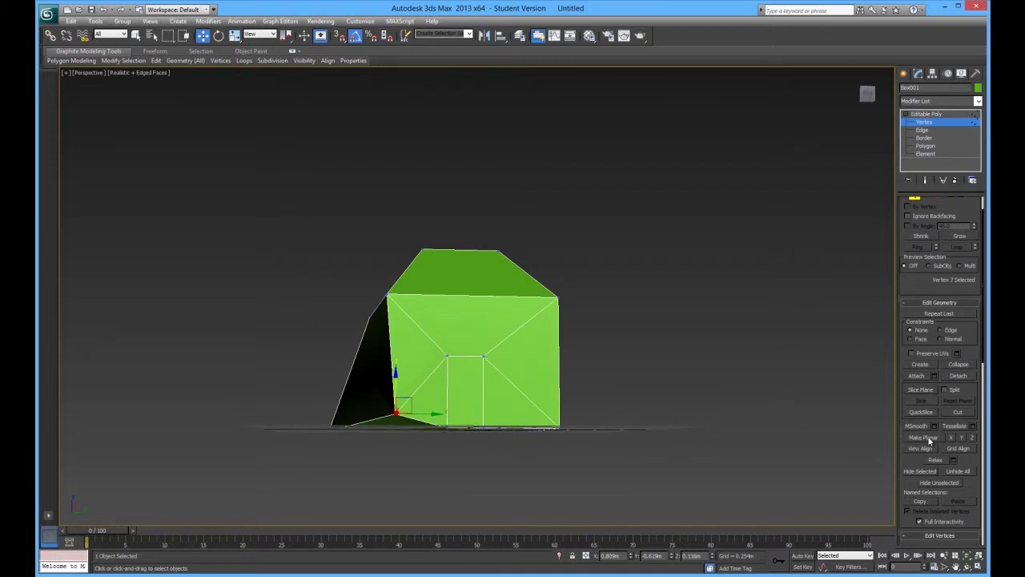
- Select the four vertices of the uneven side wall, apply Make Planar to them, and undo it
alt+middle_drag(640, 394, 629, 399)
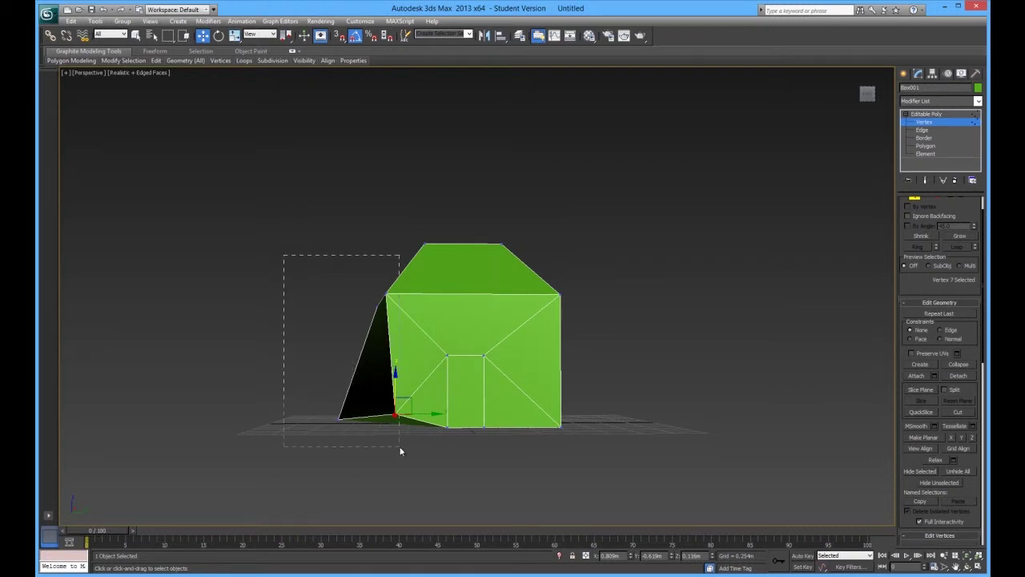
drag(401, 451, 399, 450)
alt+middle_drag(315, 446, 348, 439)
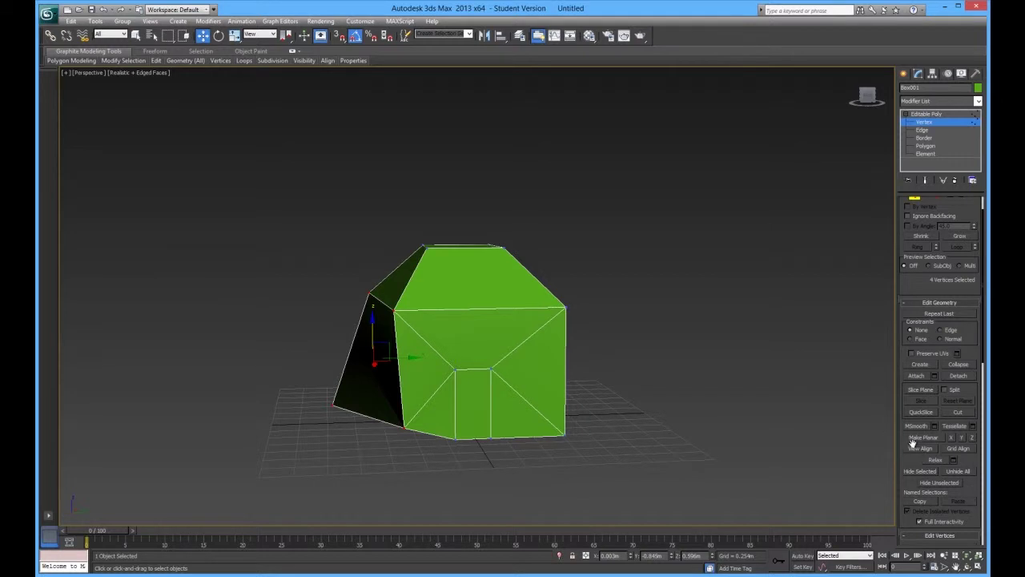
click(915, 439)
alt+middle_drag(585, 407, 541, 376)
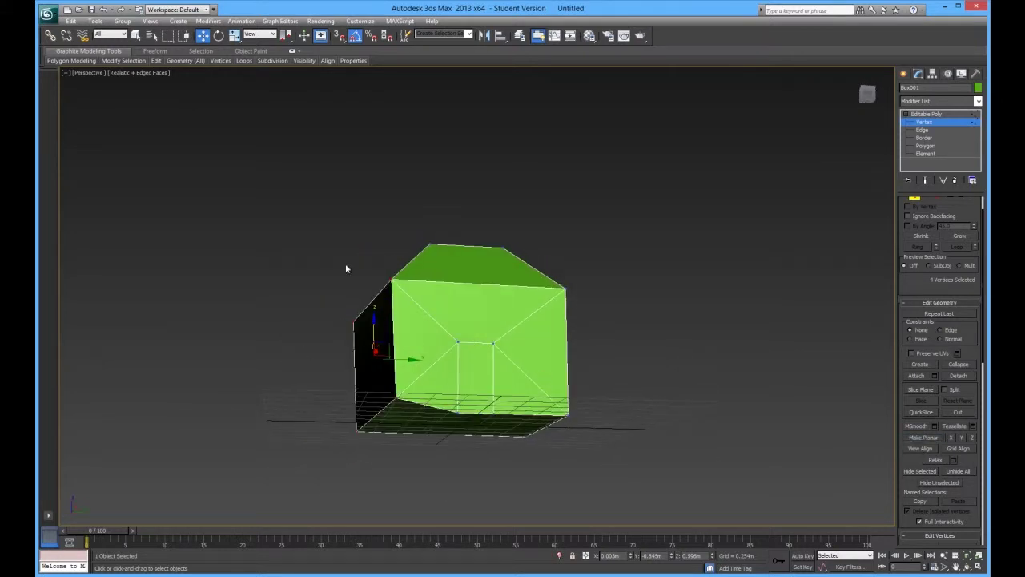
alt+middle_drag(357, 283, 418, 353)
key(ctrl+z)
alt+middle_drag(478, 361, 471, 308)
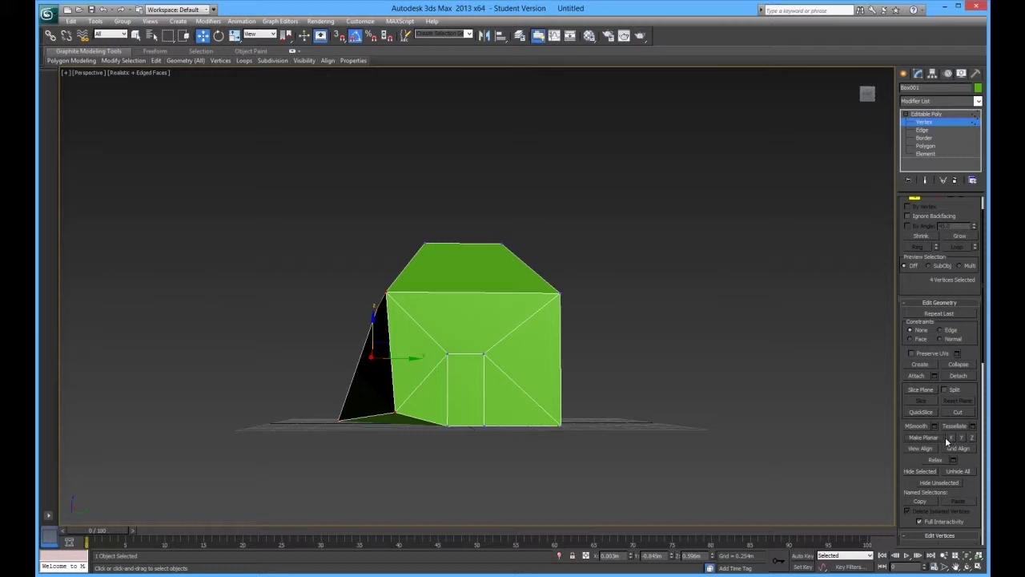
- Try Make Planar along X and along Z on the four side-wall vertices, undoing each attempt
click(951, 439)
alt+middle_drag(865, 432, 571, 408)
key(ctrl+z)
key(ctrl+z)
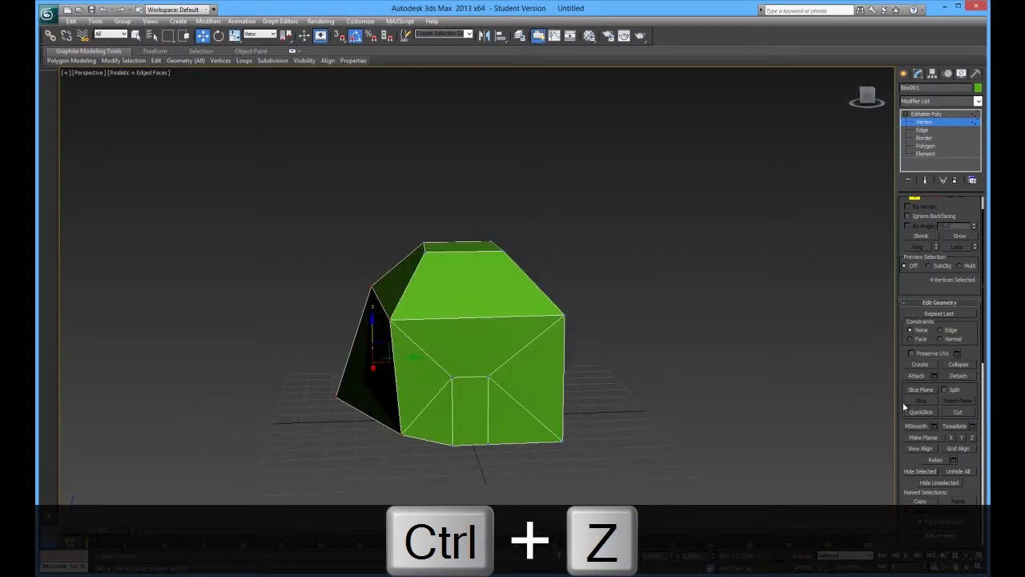
click(972, 437)
alt+middle_drag(490, 355, 519, 336)
key(ctrl+z)
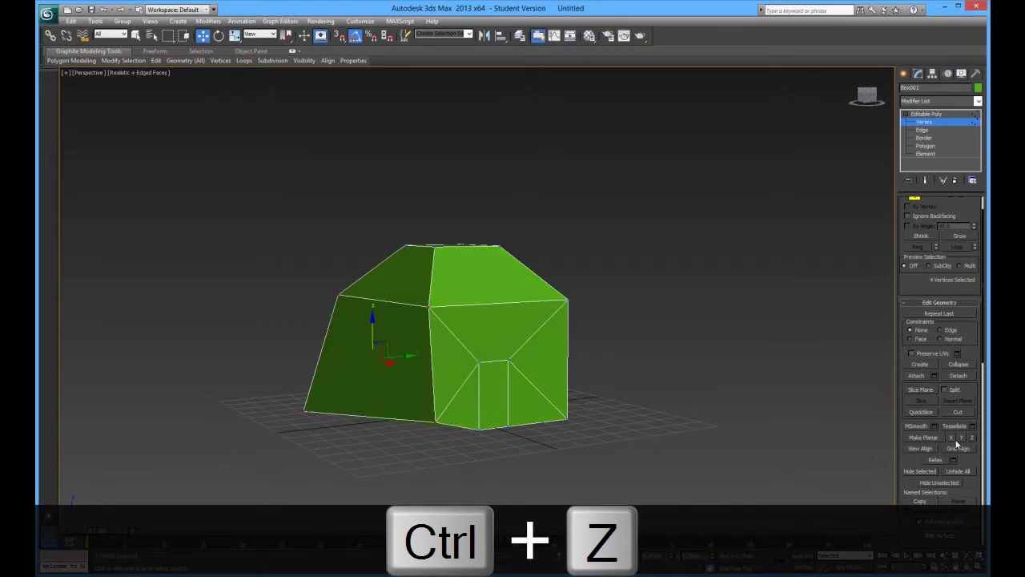
- Make the four side-wall vertices planar along Y and shift them slightly along the Y axis
click(961, 438)
alt+middle_drag(656, 380, 629, 370)
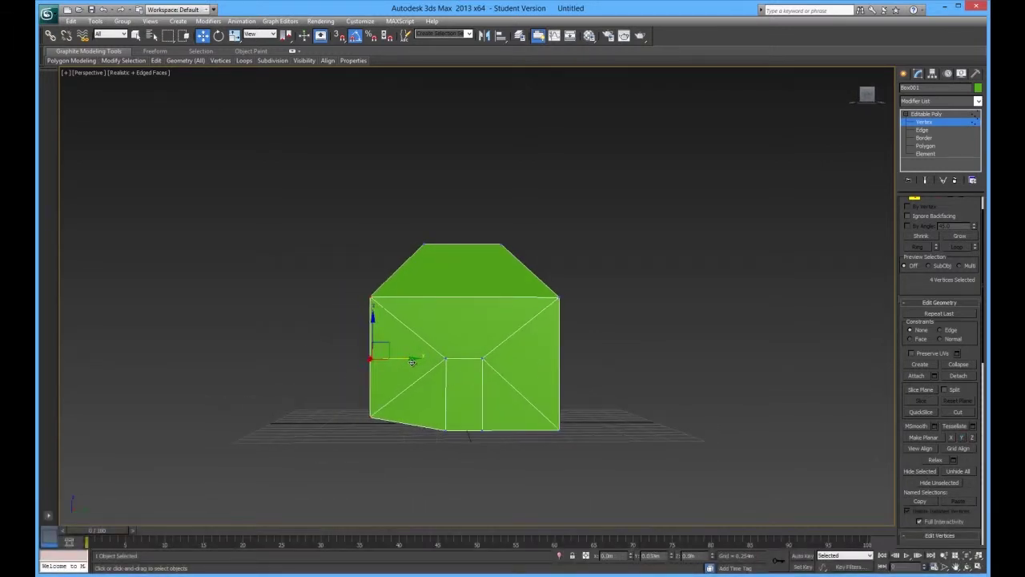
drag(404, 360, 409, 359)
- Select the six bottom vertices of the house, make them planar along Z, and lower them slightly
drag(583, 446, 583, 446)
alt+middle_drag(387, 376, 419, 385)
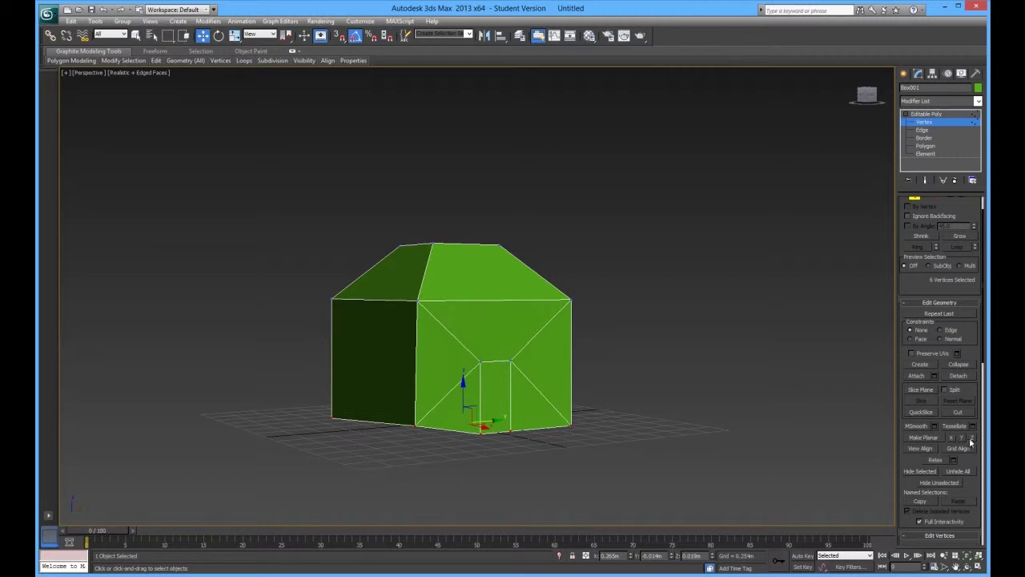
click(973, 439)
mouse_move(675, 409)
alt+middle_down()
mouse_move(646, 398)
mouse_move(657, 406)
alt+middle_up()
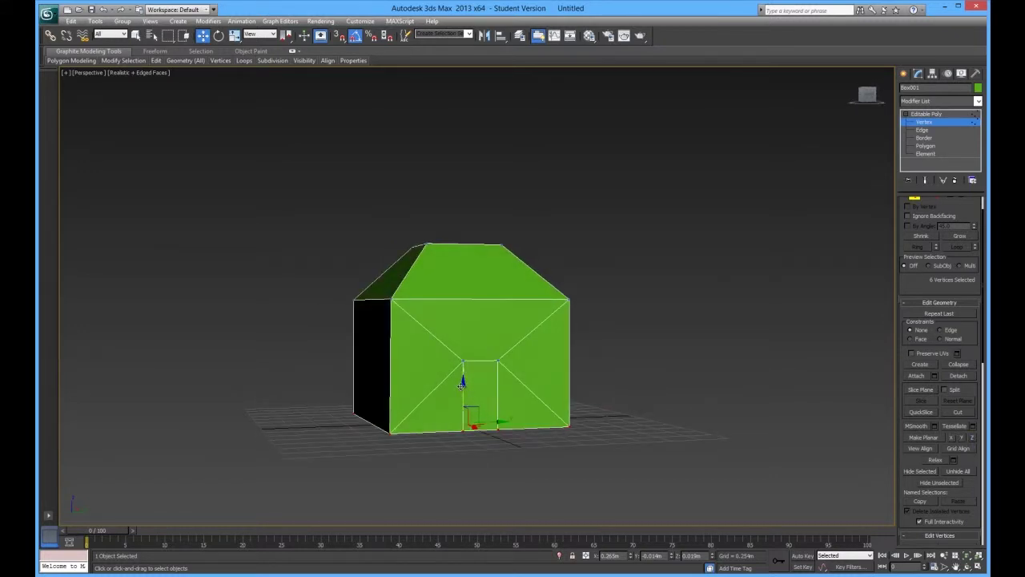
drag(463, 387, 464, 390)
- Select all vertices of the wall containing the door outline, make them planar along X, and clear the selection
click(621, 446)
alt+middle_drag(621, 446, 510, 403)
drag(600, 255, 532, 473)
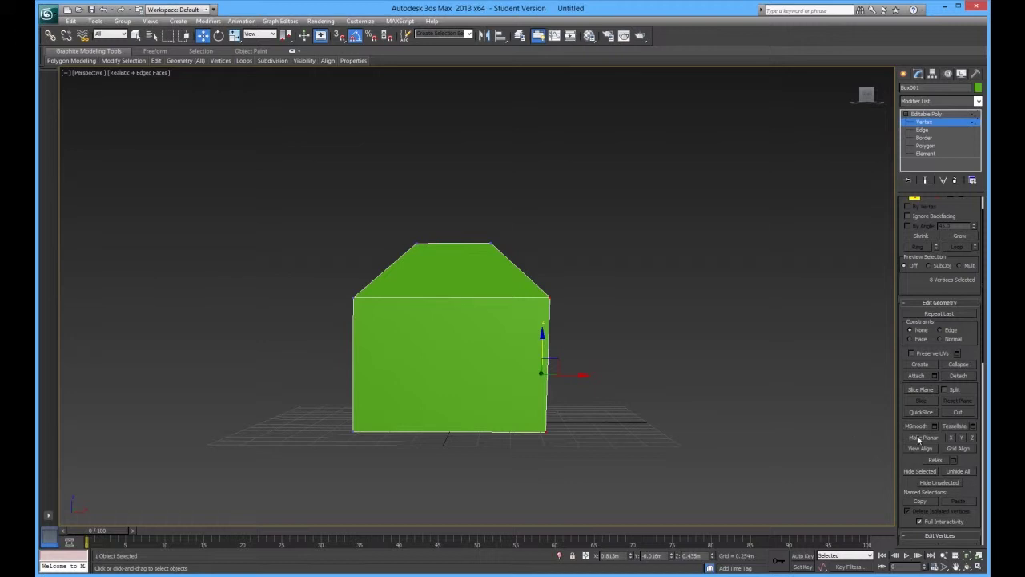
click(952, 438)
click(671, 404)
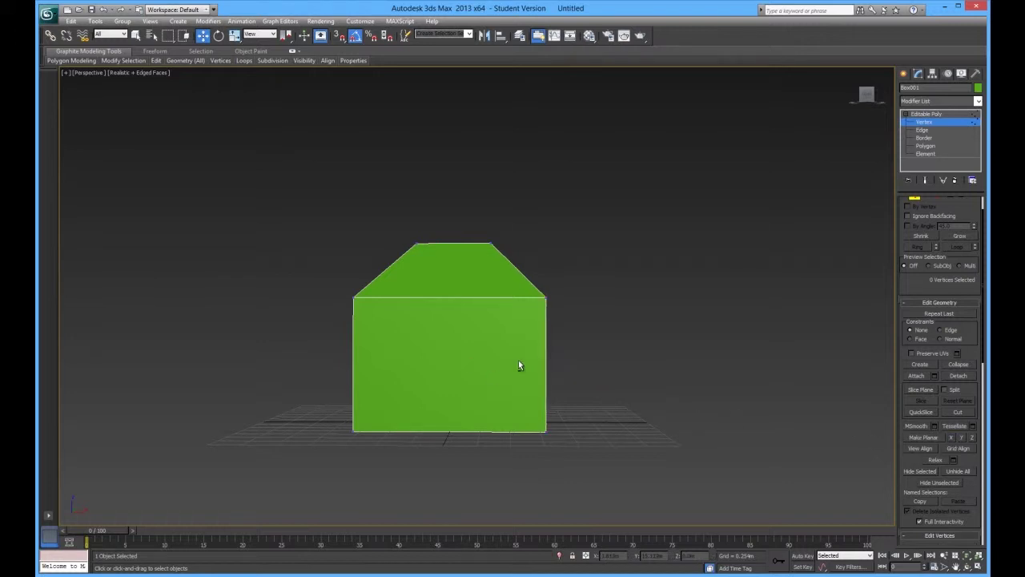
- Select the four vertices of the wall opposite the door, make them planar along X, and clear the selection
alt+middle_drag(518, 359, 526, 367)
drag(332, 279, 399, 476)
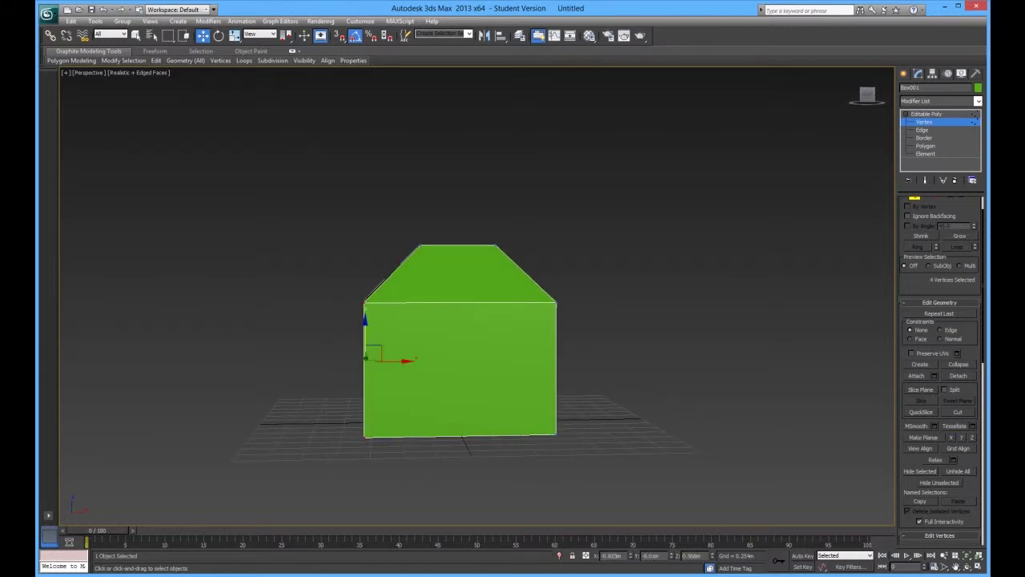
click(953, 438)
click(712, 411)
alt+middle_drag(712, 410, 600, 414)
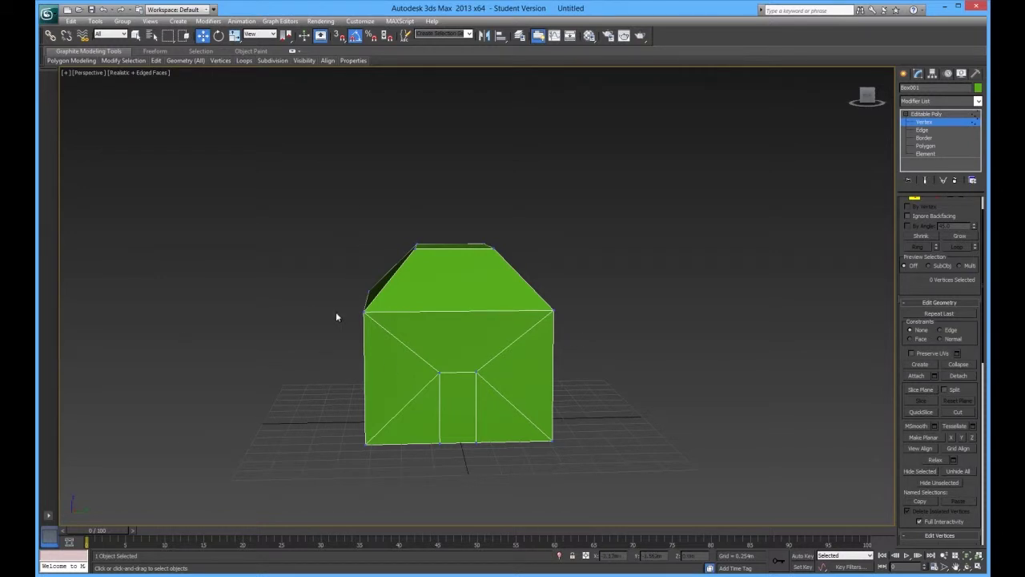
- Switch to Word, highlight the Vertex mode entry and its tool line in green, and return to 3ds Max
key(alt+Tab)
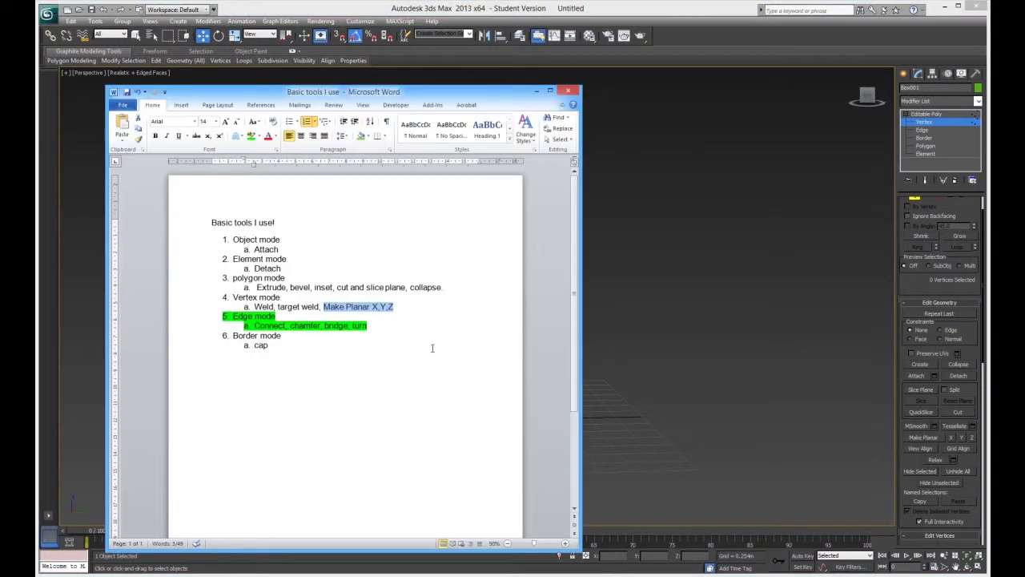
drag(413, 306, 234, 297)
click(251, 136)
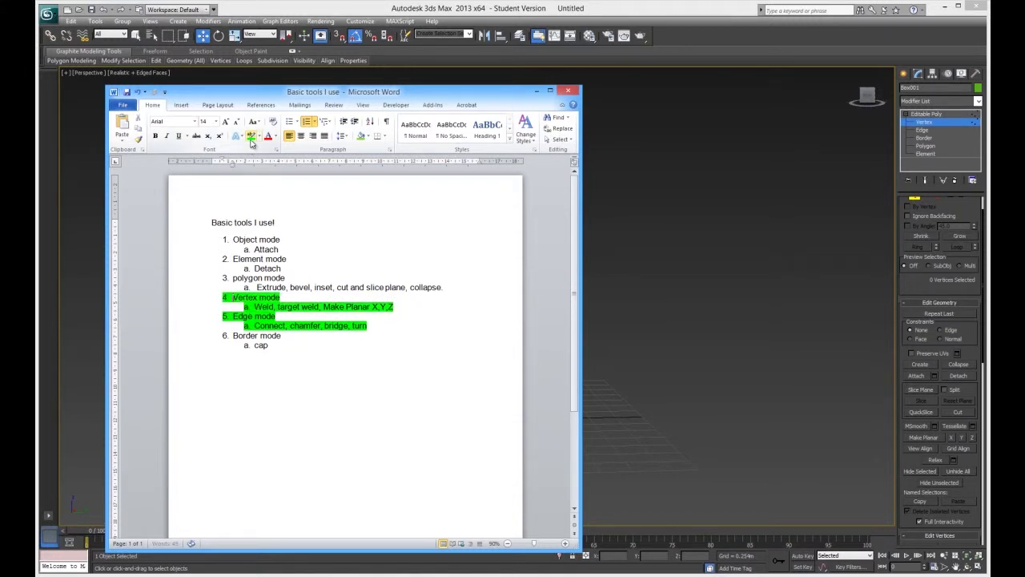
click(447, 373)
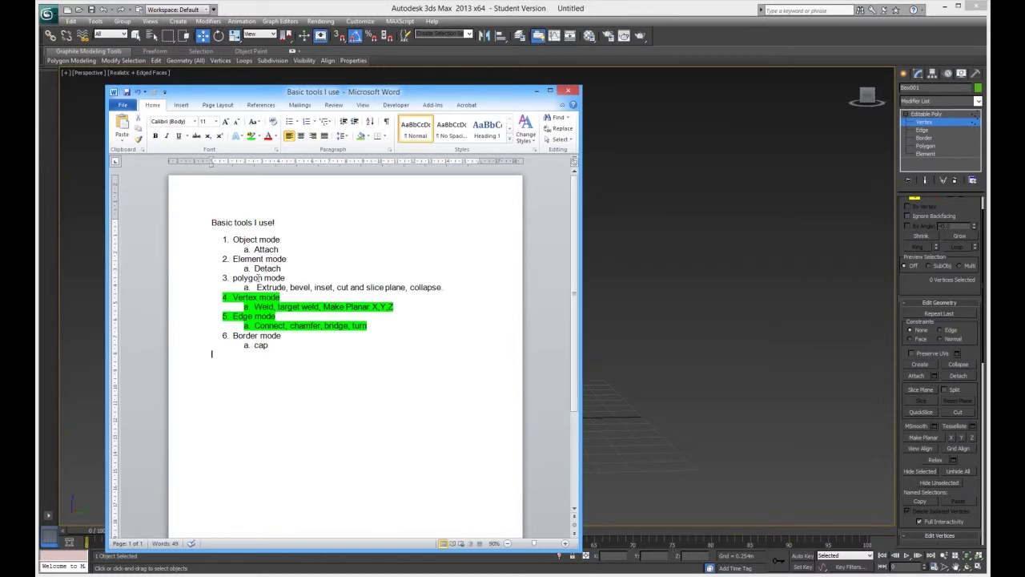
click(709, 318)
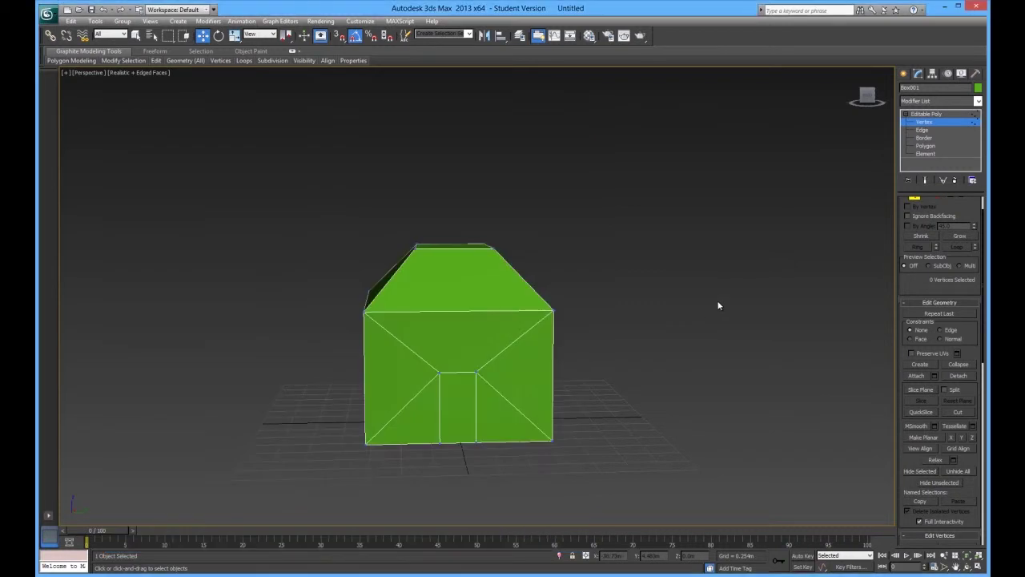
- Switch the house to Polygon level and browse the Edit Geometry and Edit Polygons tools
click(925, 146)
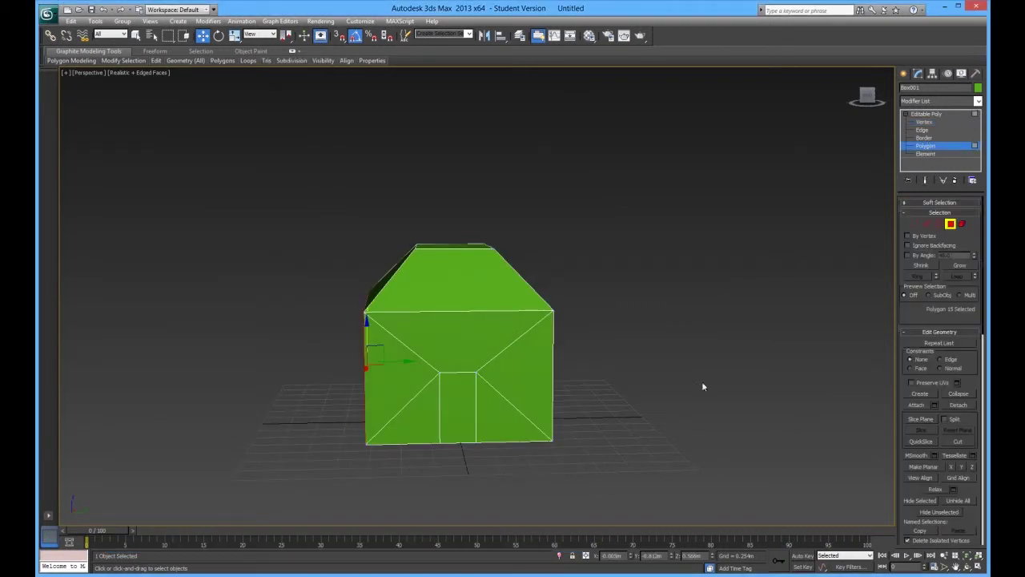
drag(984, 377, 925, 133)
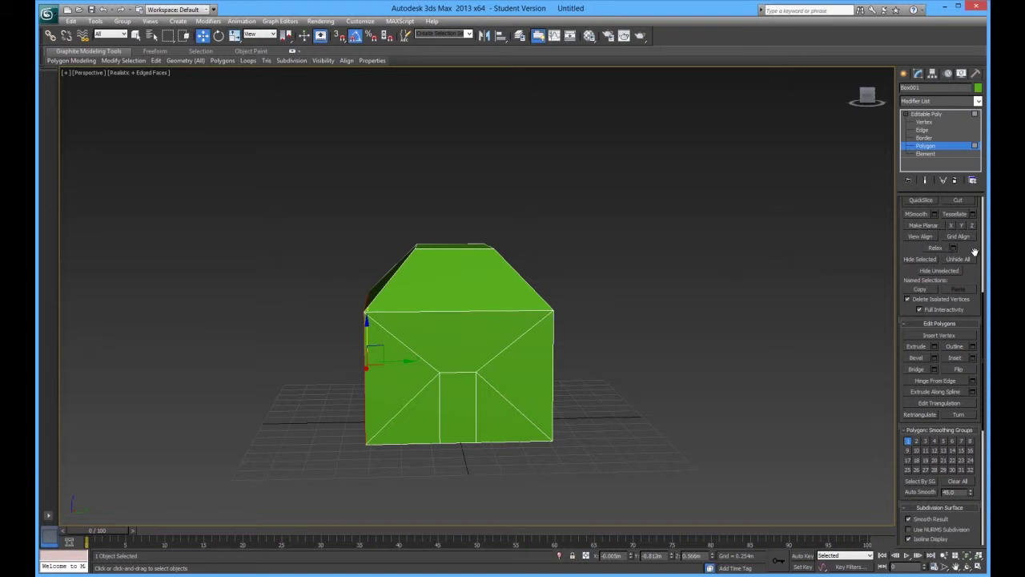
scroll(975, 252, up, 5)
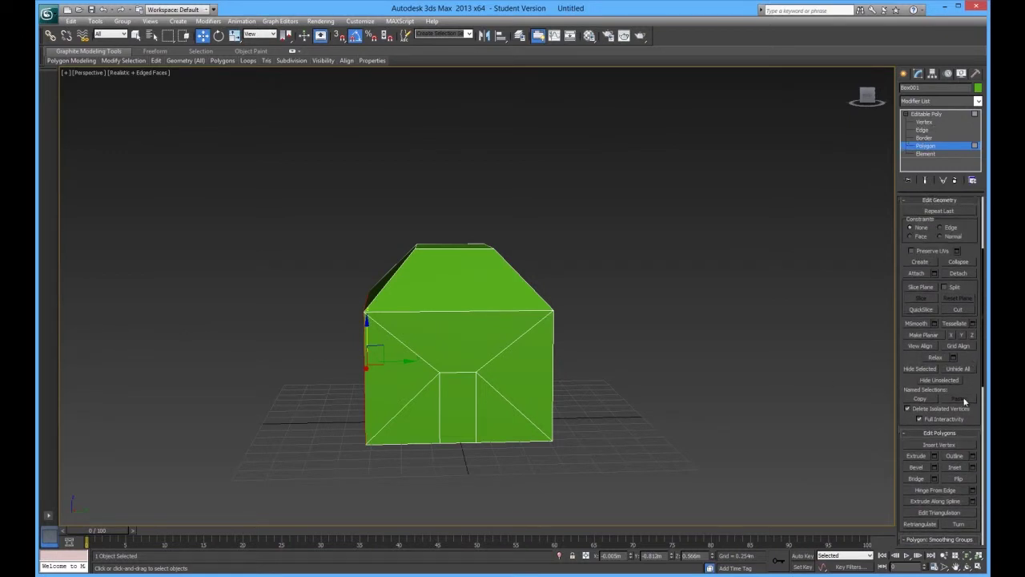
scroll(968, 384, down, 7)
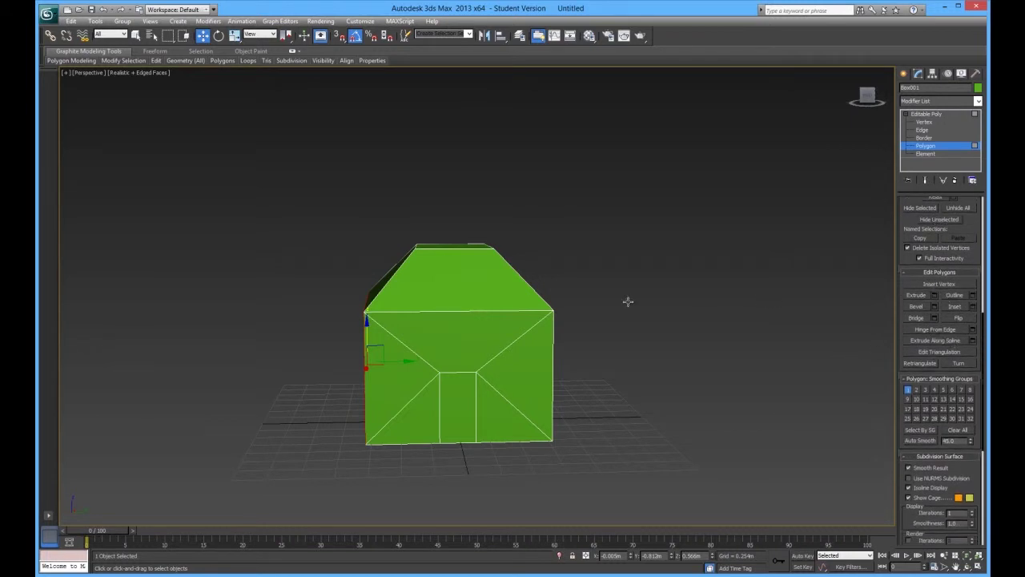
- Select the door polygon and preview an inward Extrude with a height of about -0.037 m
click(457, 398)
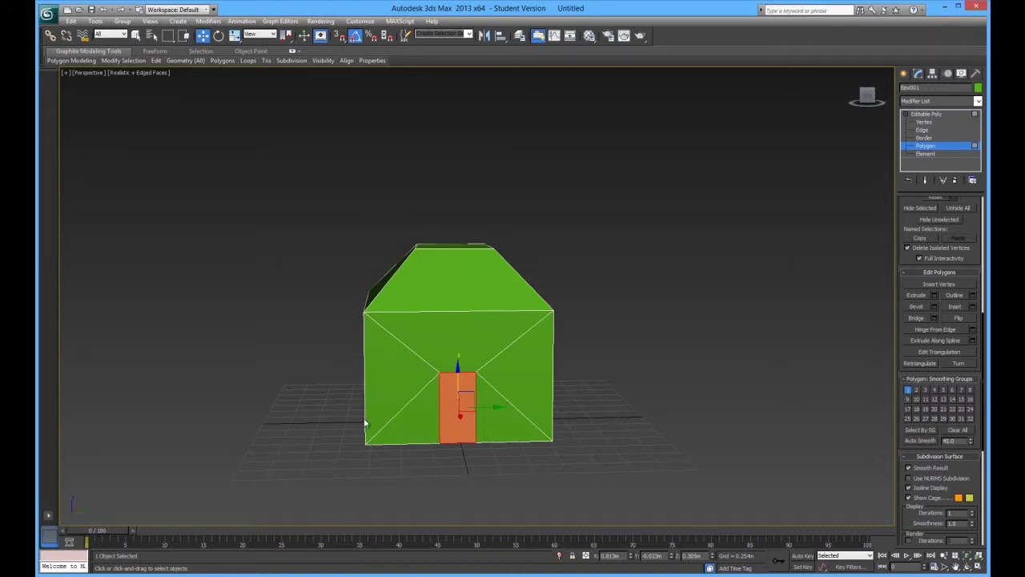
click(935, 294)
middle_drag(532, 449, 591, 473)
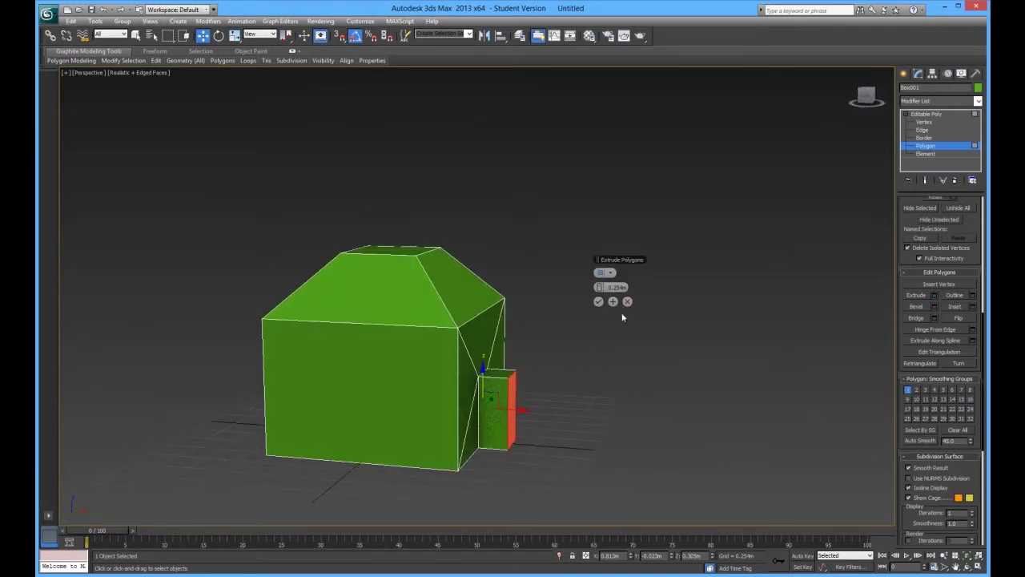
drag(596, 292, 537, 282)
alt+middle_drag(595, 449, 564, 393)
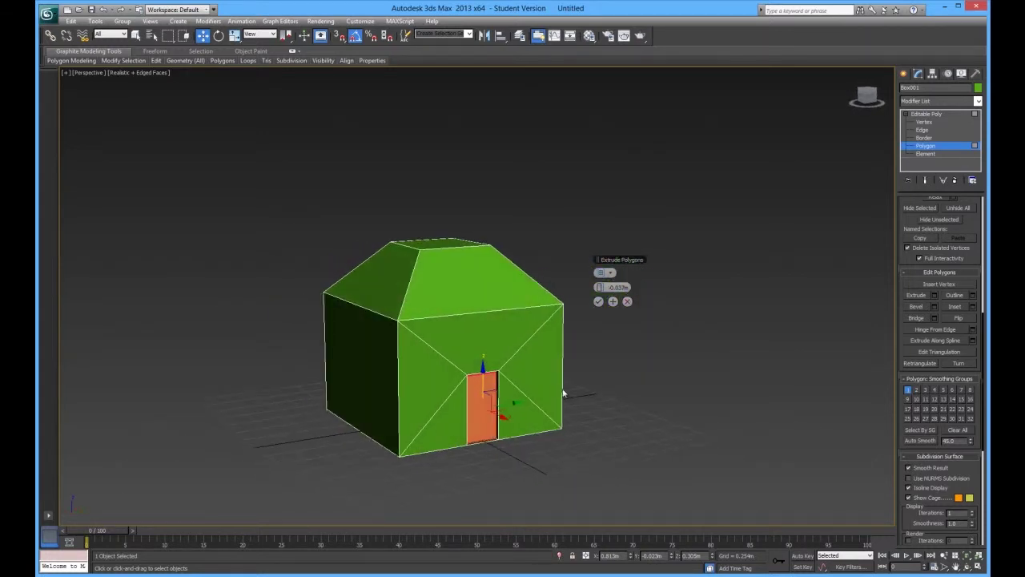
- Change the door extrusion's type to By Polygon and set it back to Group
click(608, 273)
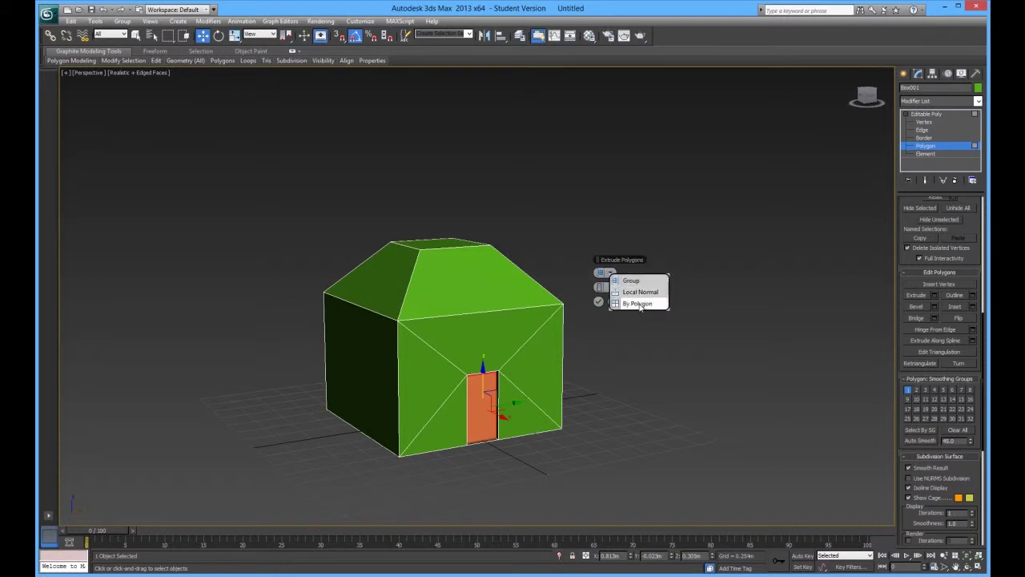
click(638, 304)
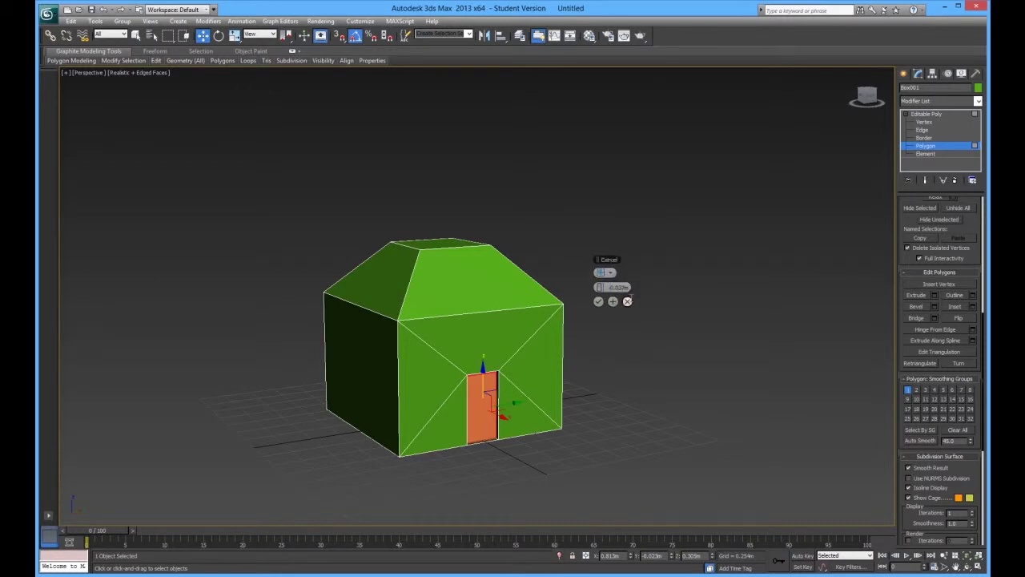
click(608, 273)
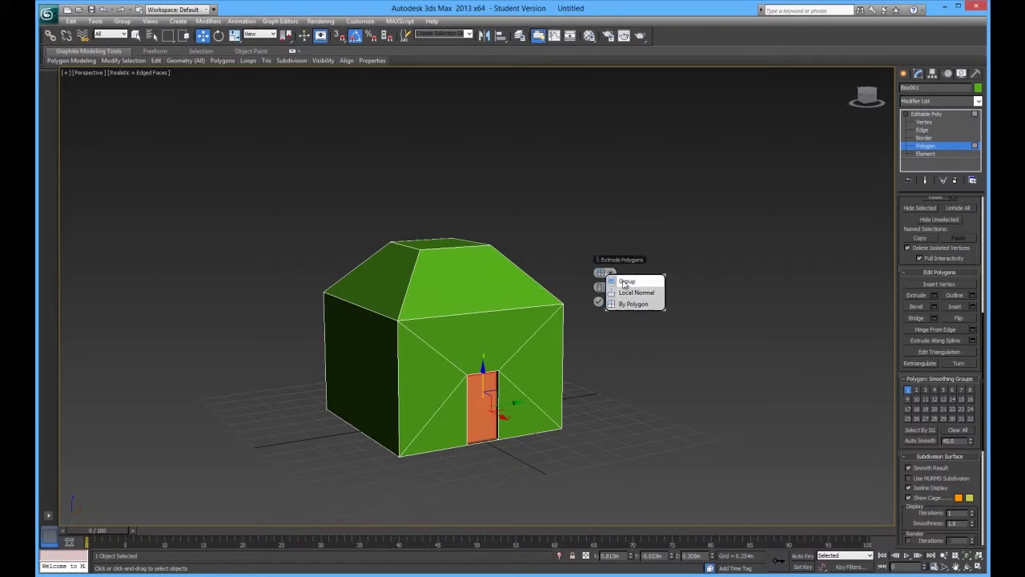
click(626, 281)
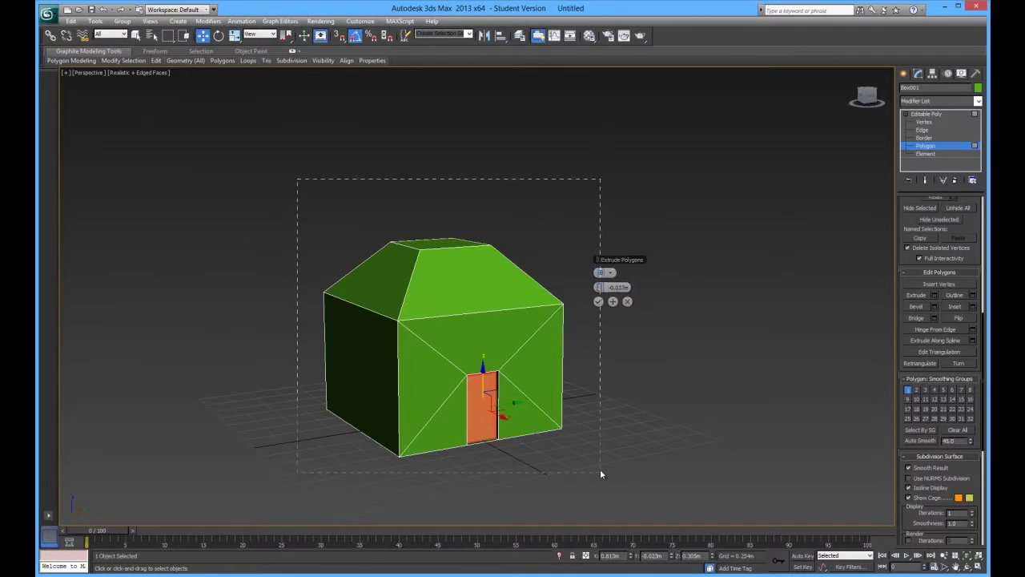
- Select all polygons of the house, try another extrusion height on them, and cancel the Extrude
drag(606, 485, 606, 485)
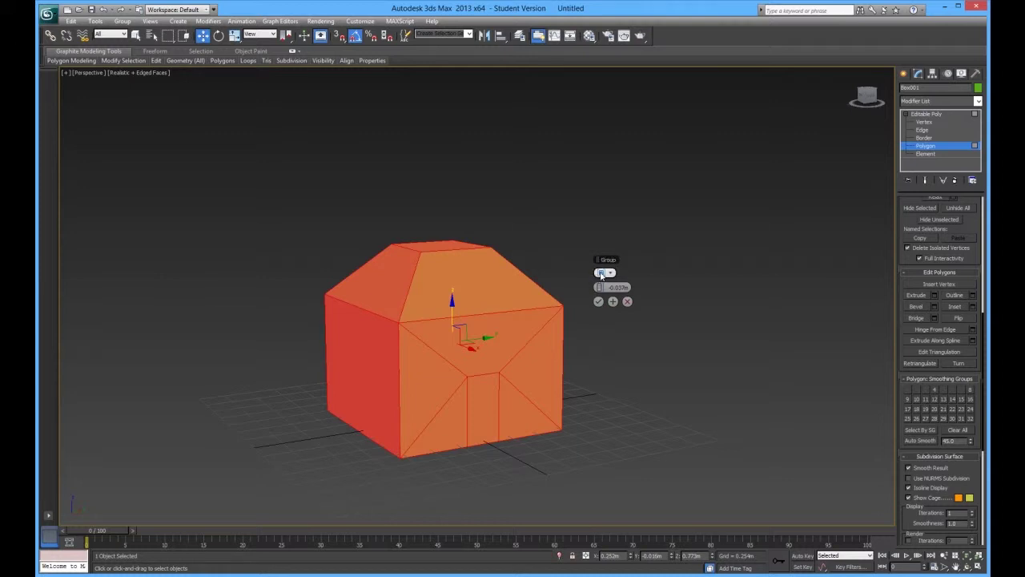
drag(602, 287, 672, 294)
click(627, 301)
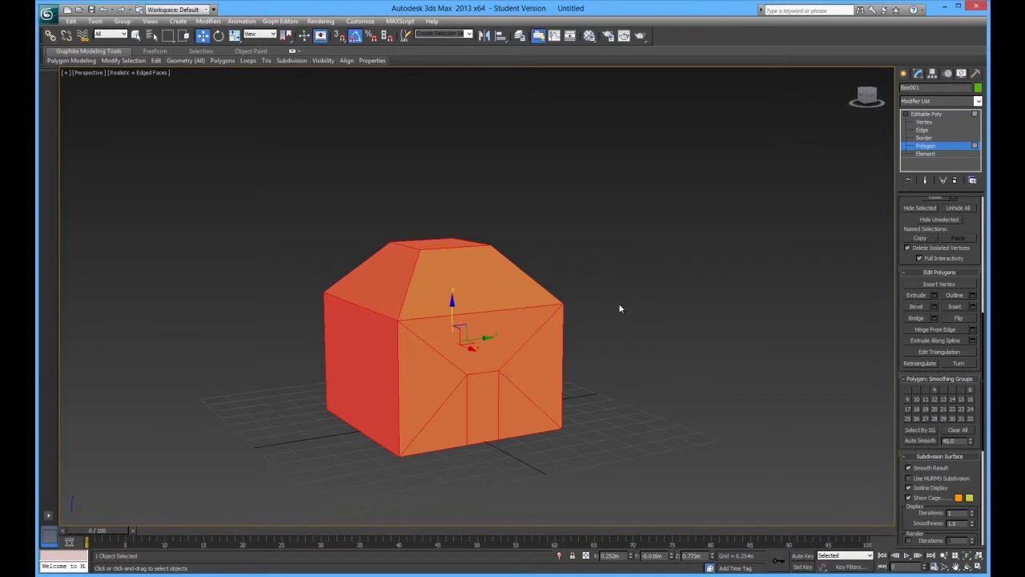
- Remove the door polygon from the full selection and preview a Group Extrude with a height of about 0.224 m
click(482, 394)
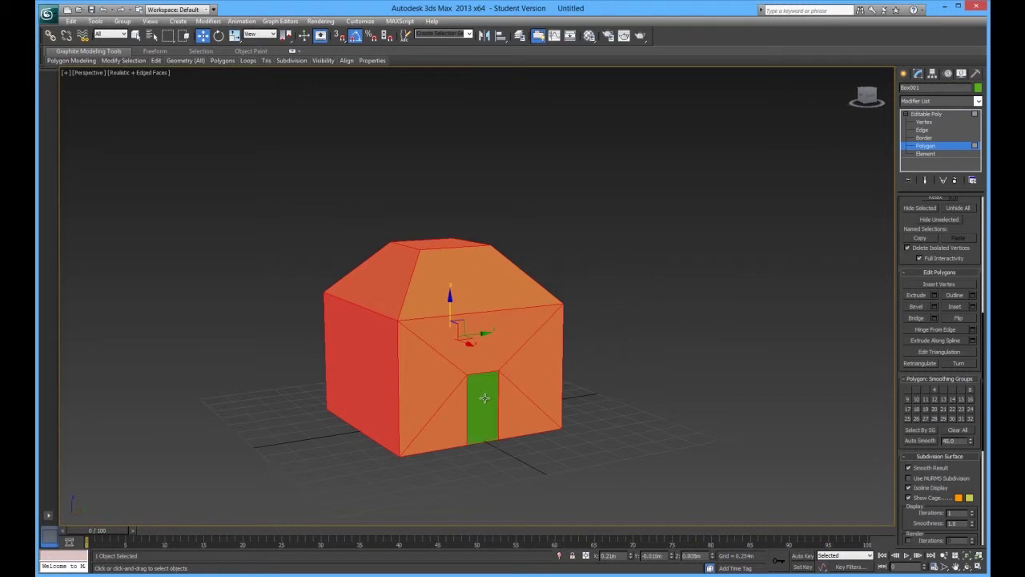
click(933, 295)
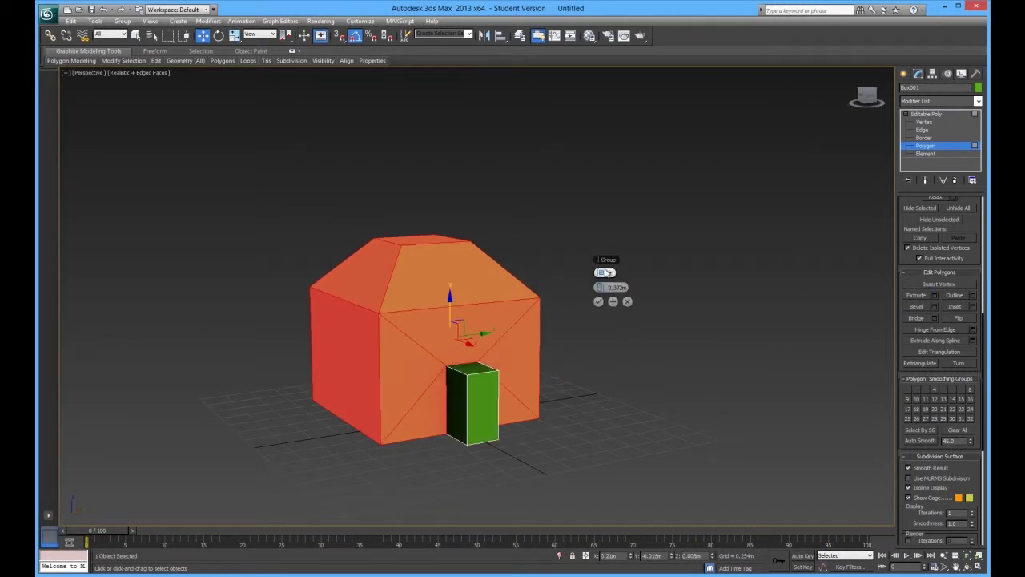
mouse_move(600, 287)
mouse_down()
mouse_move(666, 281)
mouse_move(399, 281)
mouse_move(510, 297)
mouse_move(456, 298)
mouse_move(607, 295)
mouse_up()
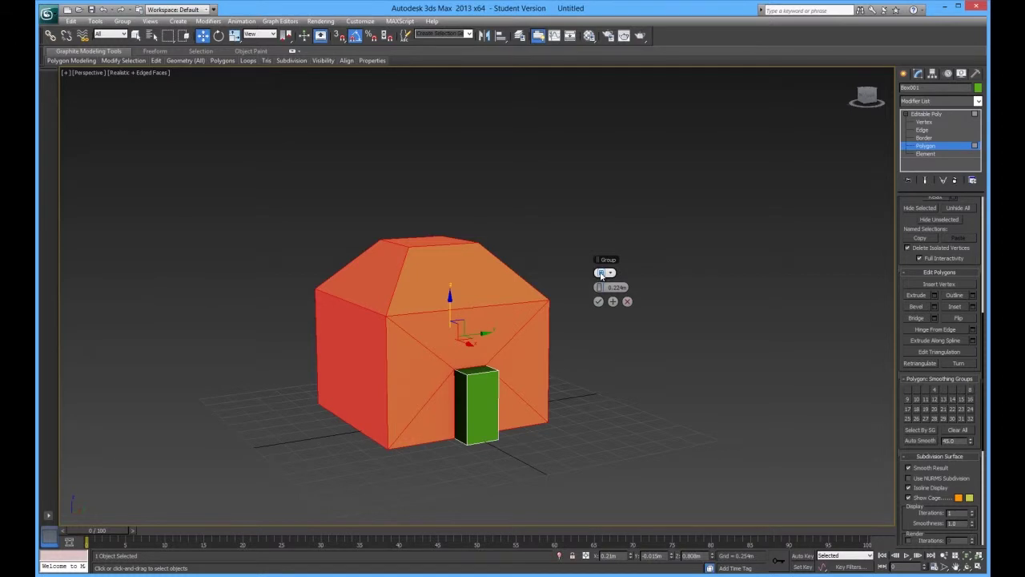
- Compare the Local Normal and By Polygon extrusion types on the selected polygons at a height of about 0.678 m
click(600, 274)
drag(604, 290, 666, 246)
click(600, 273)
scroll(428, 369, down, 5)
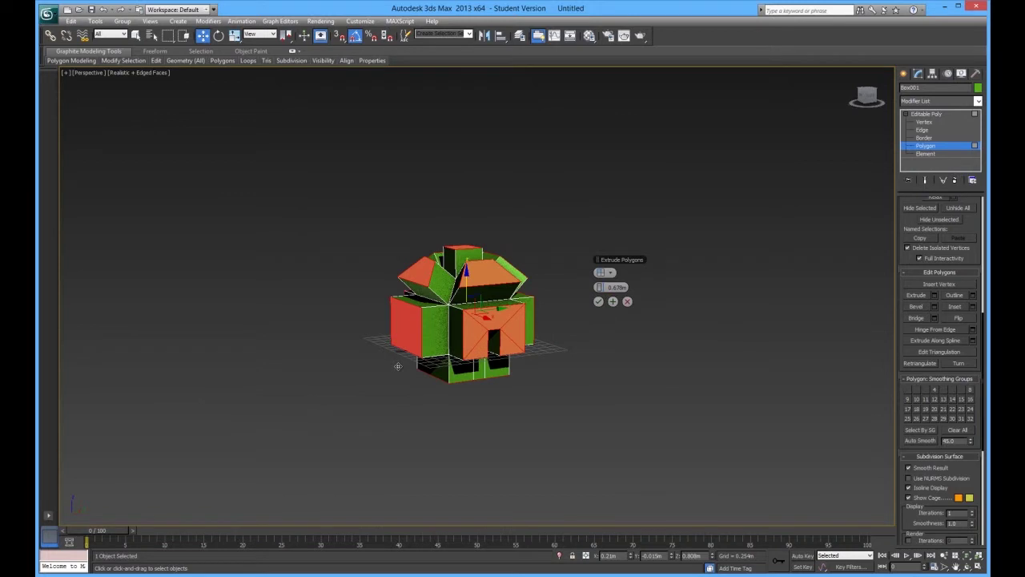
mouse_move(397, 366)
alt+middle_down()
mouse_move(522, 361)
mouse_move(388, 369)
alt+middle_up()
scroll(512, 375, up, 5)
alt+middle_drag(519, 376, 551, 374)
- Cycle through the extrusion types again, return to Group, and set the height to about -0.143 m
click(603, 273)
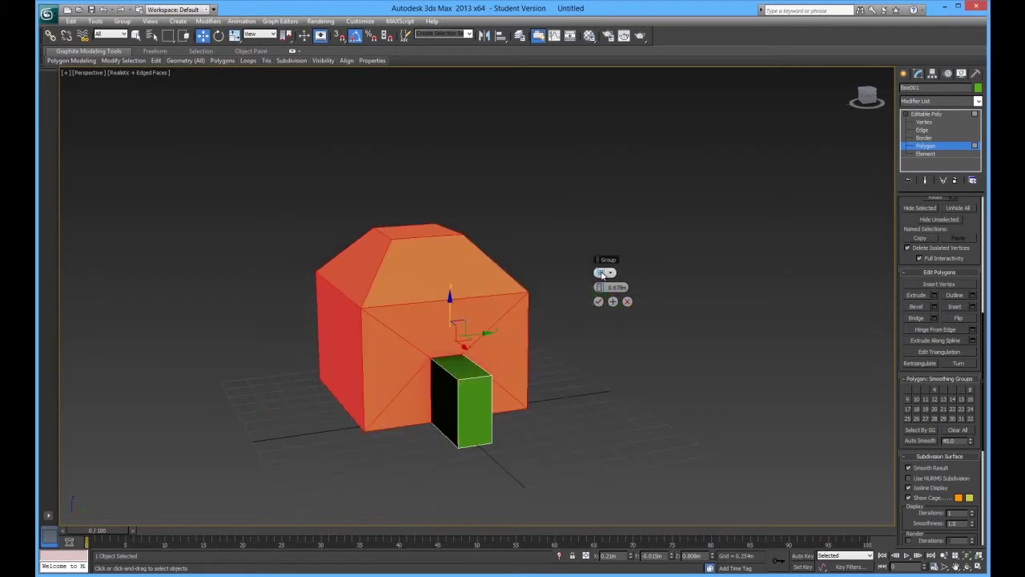
click(600, 279)
click(602, 273)
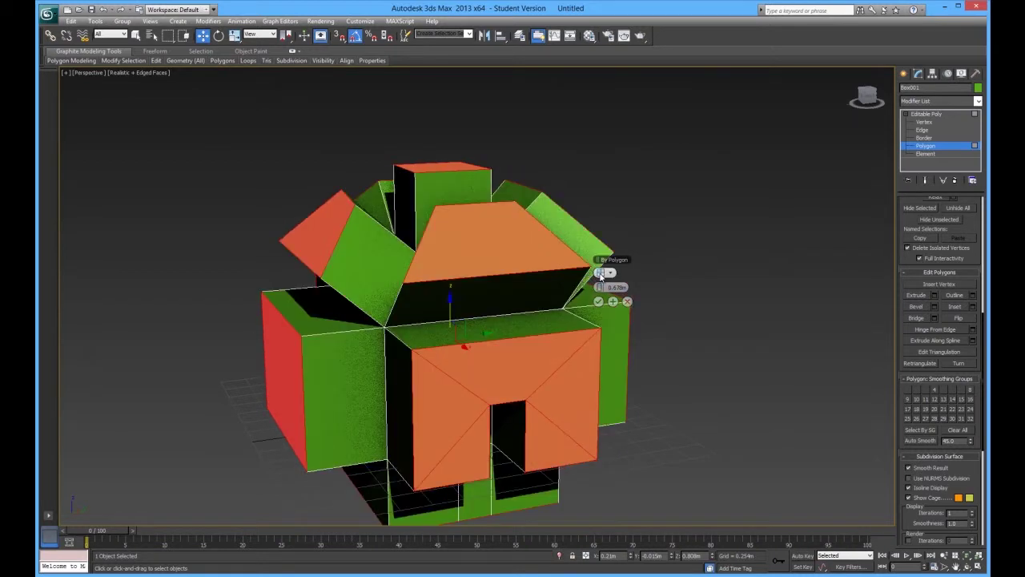
click(602, 274)
drag(601, 286, 252, 411)
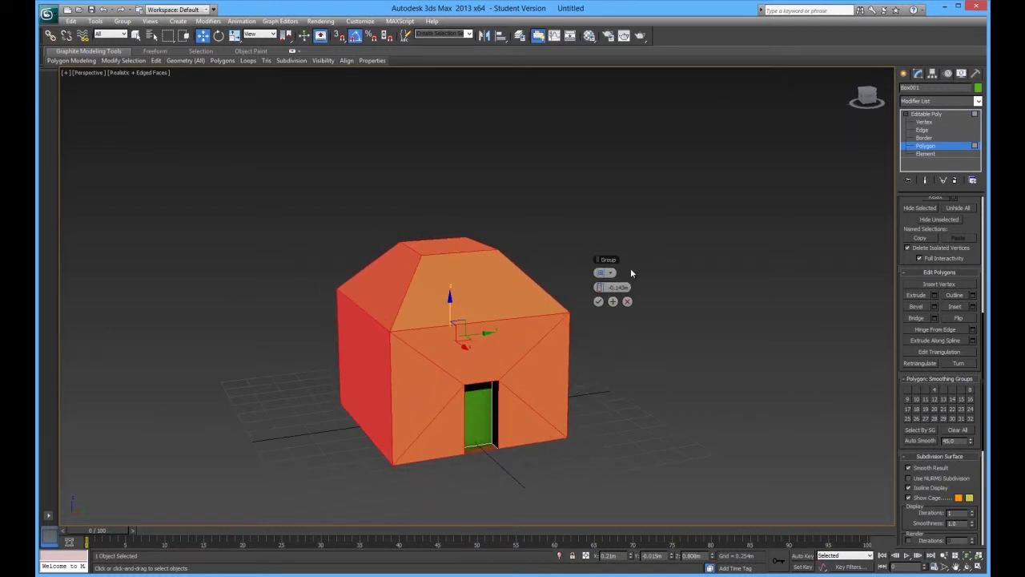
- Preview the inward extrusion on the door polygon, the wall section above it, and all wall polygons surrounding the door
click(482, 411)
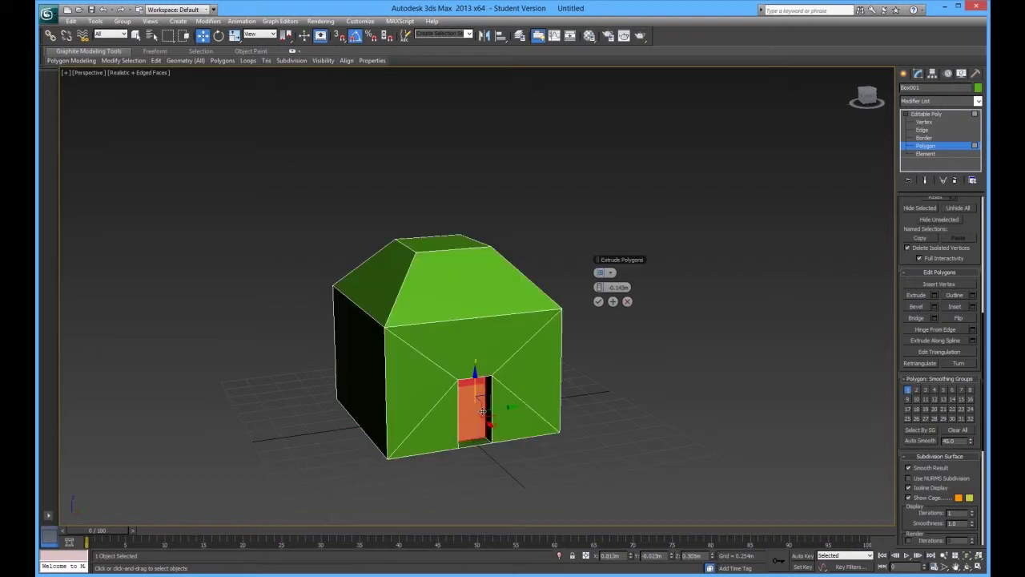
click(511, 349)
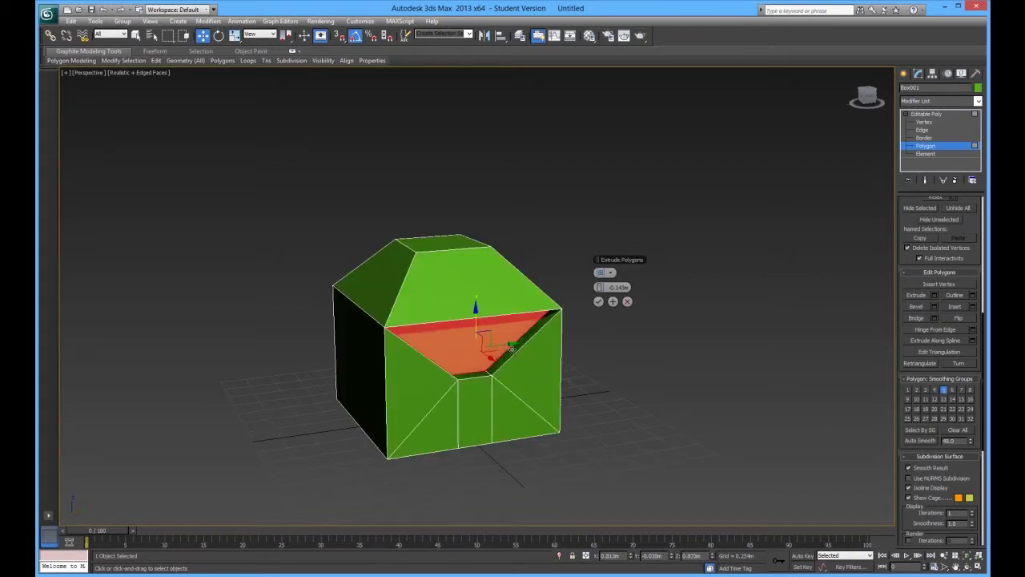
click(551, 382)
click(508, 433)
ctrl+click(534, 372)
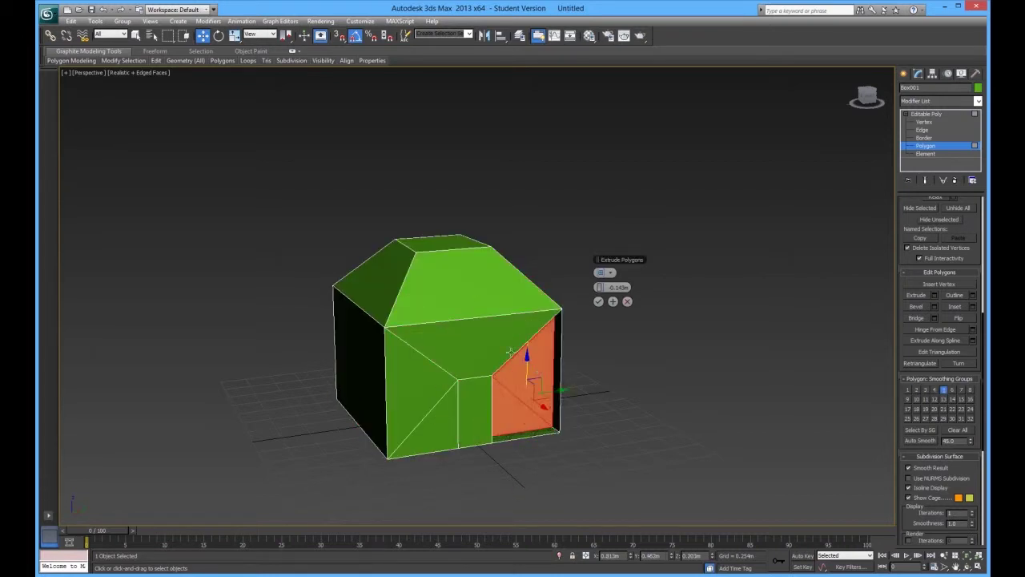
ctrl+click(452, 362)
ctrl+click(425, 422)
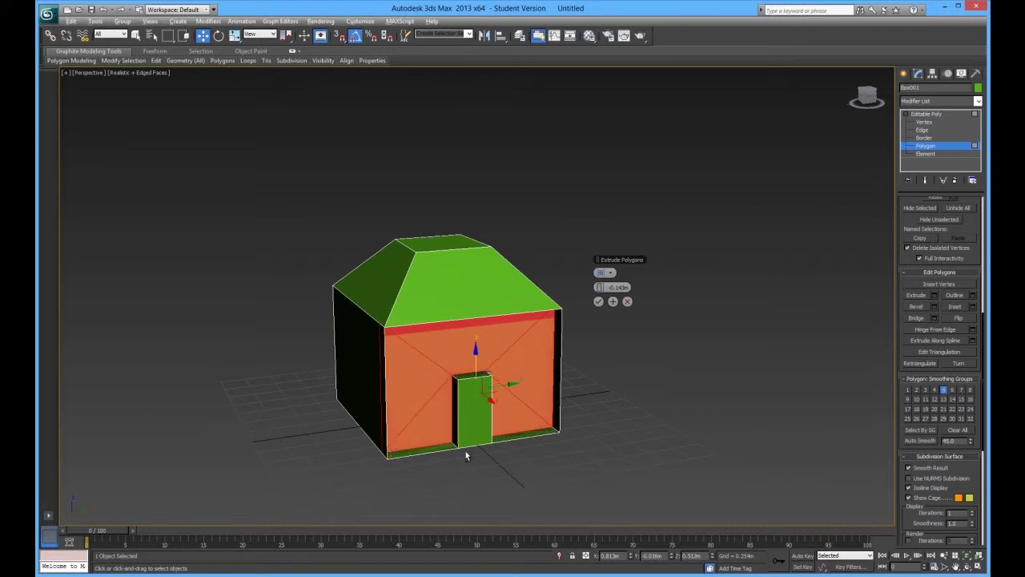
- Select only the door polygon and extrude it inward as Group with a height of about -0.05 m
alt+middle_drag(467, 454, 523, 424)
click(480, 431)
alt+middle_drag(438, 476, 404, 452)
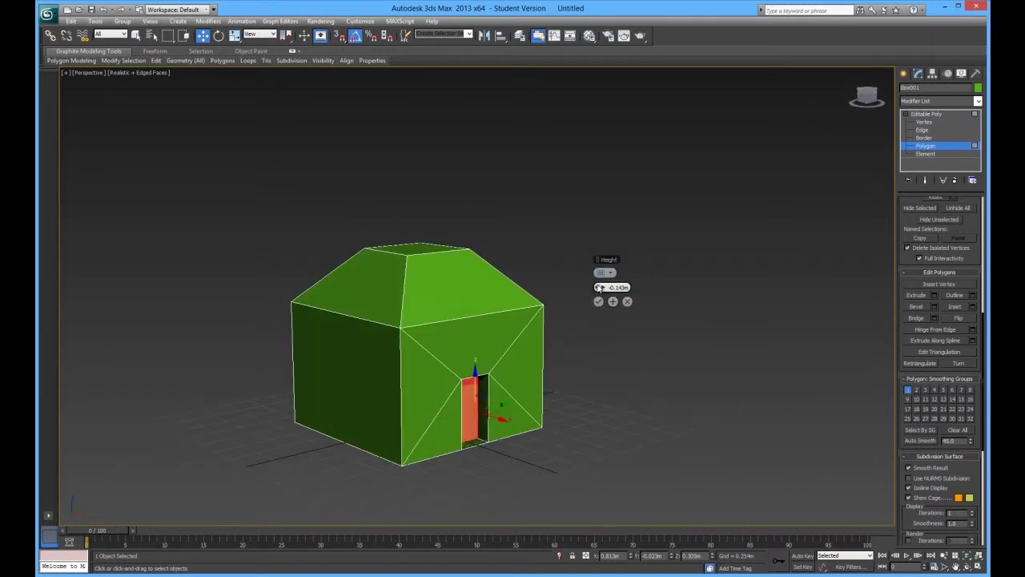
mouse_move(599, 288)
mouse_down()
mouse_move(575, 289)
mouse_move(617, 288)
mouse_up()
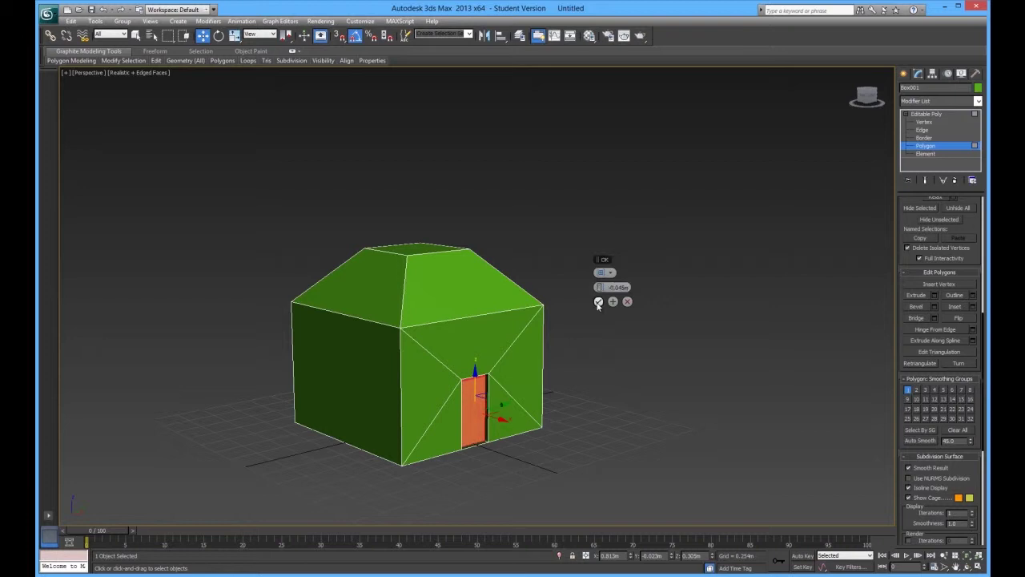
click(597, 302)
- Extrude the flat top polygon of the roof freehand upward into a tall block
click(604, 450)
alt+middle_drag(473, 407, 433, 242)
click(433, 242)
click(922, 296)
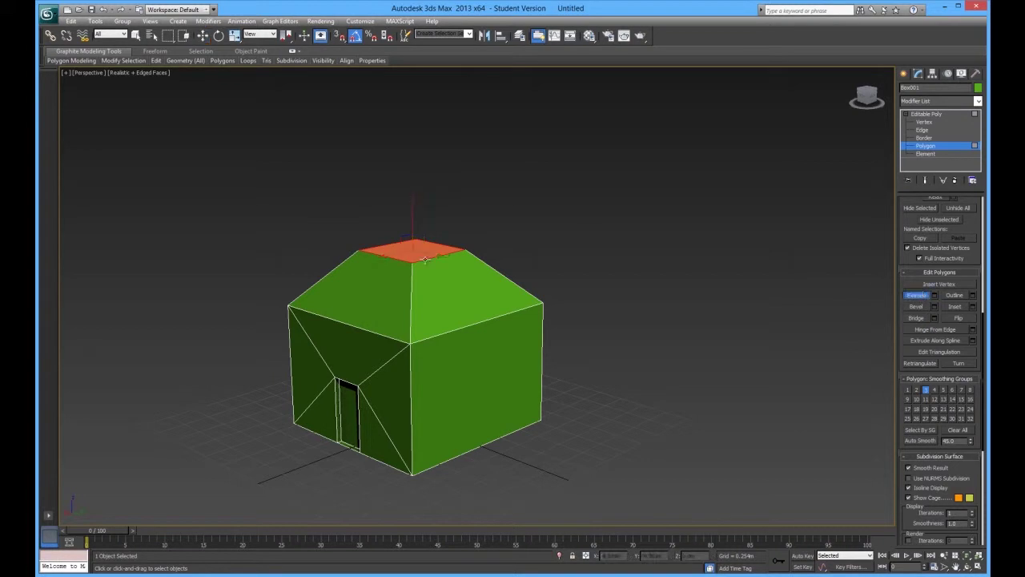
drag(414, 255, 414, 88)
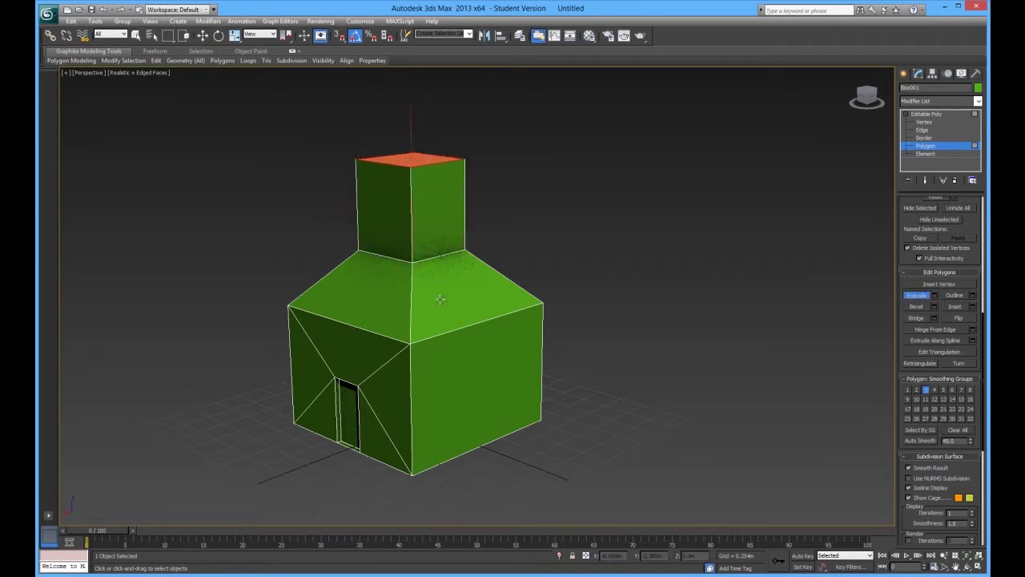
- Extrude the side wall next to the door freehand outward and try the same on other faces of the house
alt+middle_drag(442, 304, 436, 334)
drag(359, 362, 388, 162)
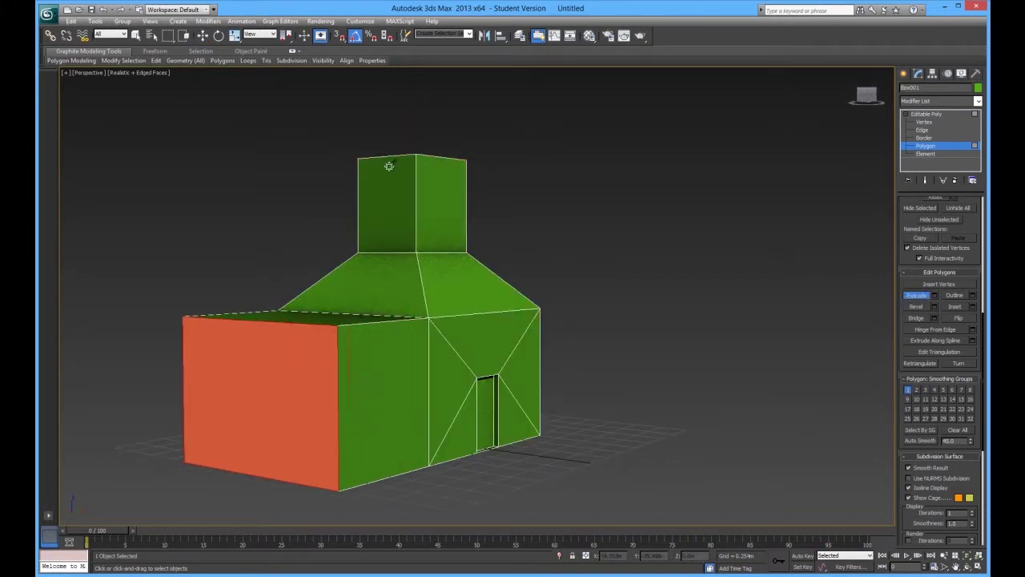
alt+middle_drag(490, 345, 344, 354)
alt+middle_drag(405, 382, 458, 374)
drag(519, 287, 536, 181)
alt+middle_drag(406, 360, 558, 390)
- Undo the freehand extrusions of the roof top and walls
key(ctrl+z)
key(ctrl+z)
key(ctrl+z)
key(ctrl+z)
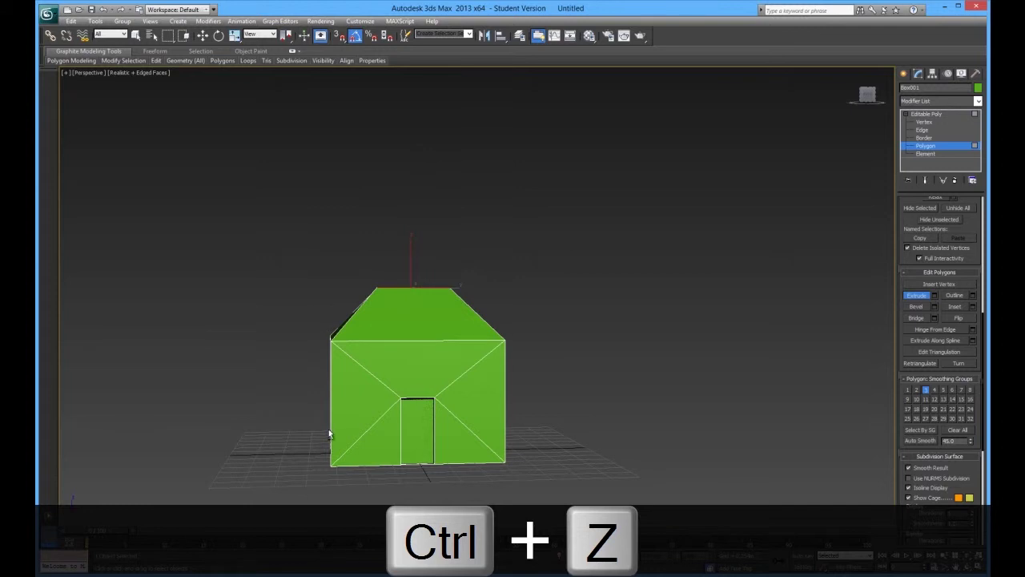
- Select the side wall next to the door and preview a Bevel with a height of about 0.12 m
alt+middle_drag(323, 426, 378, 411)
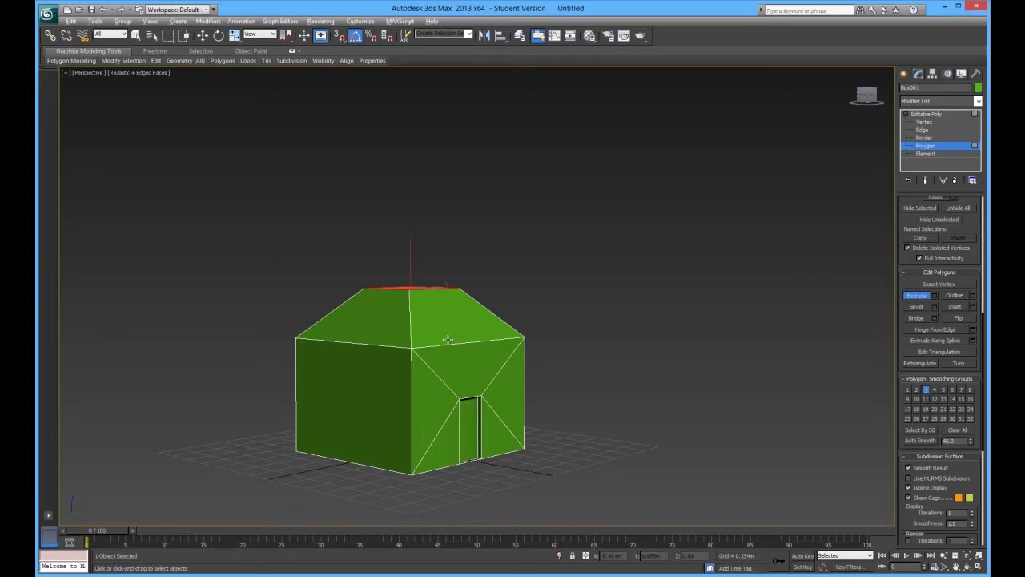
alt+middle_drag(447, 340, 411, 316)
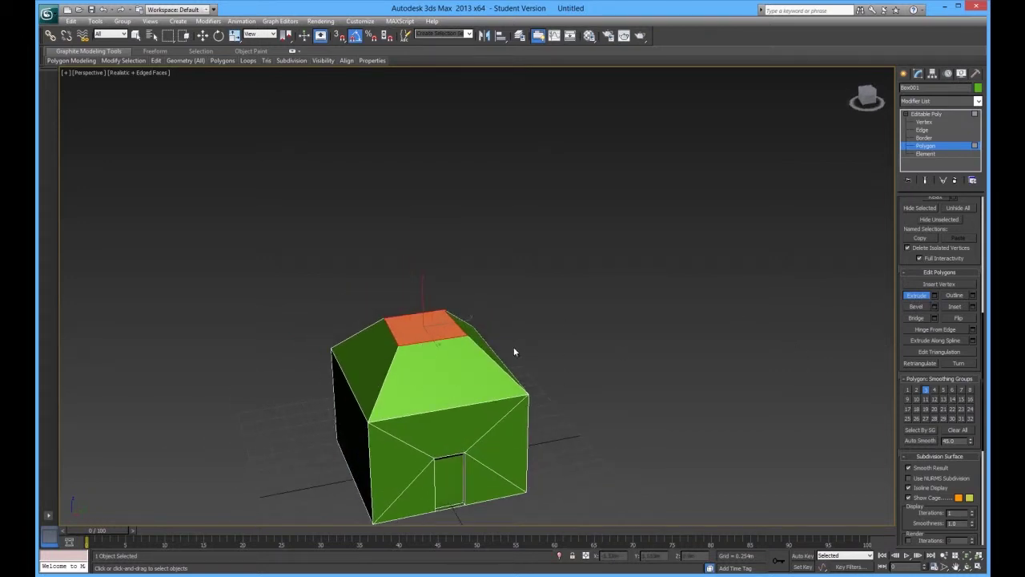
alt+middle_drag(378, 402, 420, 404)
click(428, 364)
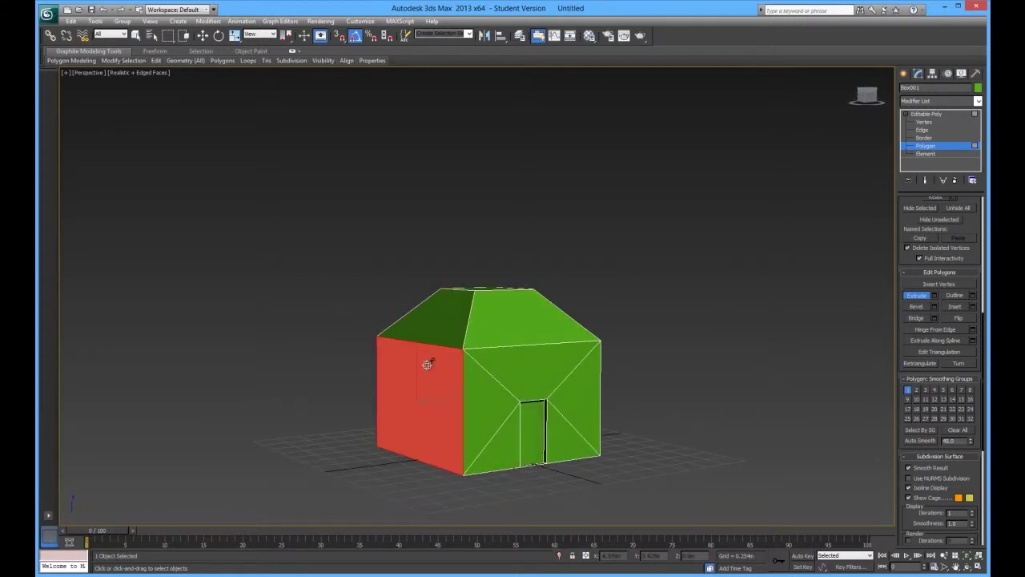
click(934, 306)
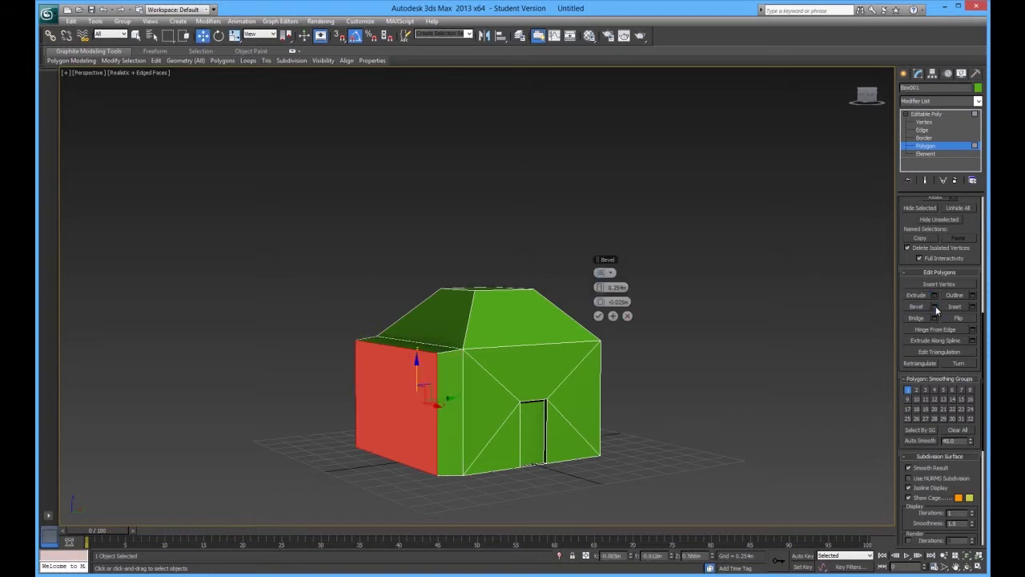
mouse_move(601, 287)
mouse_down()
mouse_move(634, 284)
mouse_move(643, 269)
mouse_move(570, 272)
mouse_move(593, 282)
mouse_move(598, 273)
mouse_up()
- Bevel the side wall next to the door with a height of about 0.417 m and outline of about -0.324 m, after trying the bevel type options
click(597, 273)
click(600, 275)
click(601, 276)
click(601, 275)
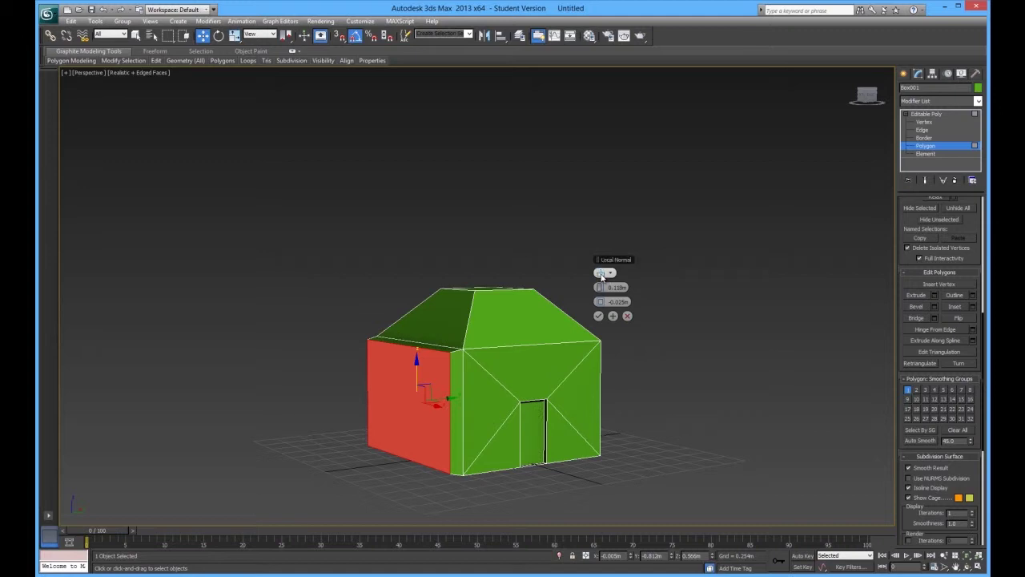
click(601, 274)
drag(602, 287, 539, 295)
alt+middle_drag(384, 376, 382, 432)
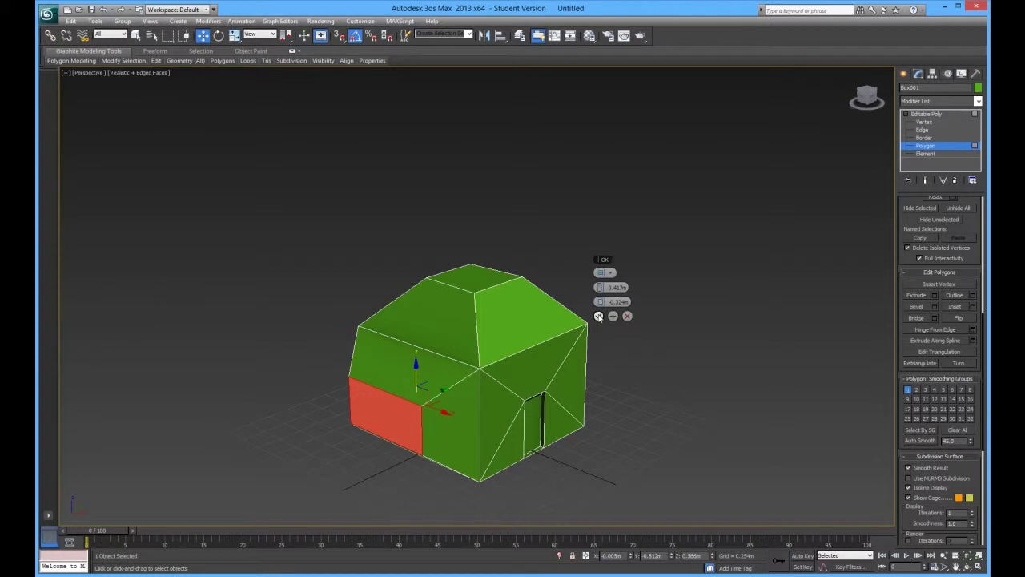
click(599, 315)
- Undo the side wall bevel, clear the polygon selection, and consult the basic tools list in Word
key(r)
alt+middle_drag(534, 362, 380, 442)
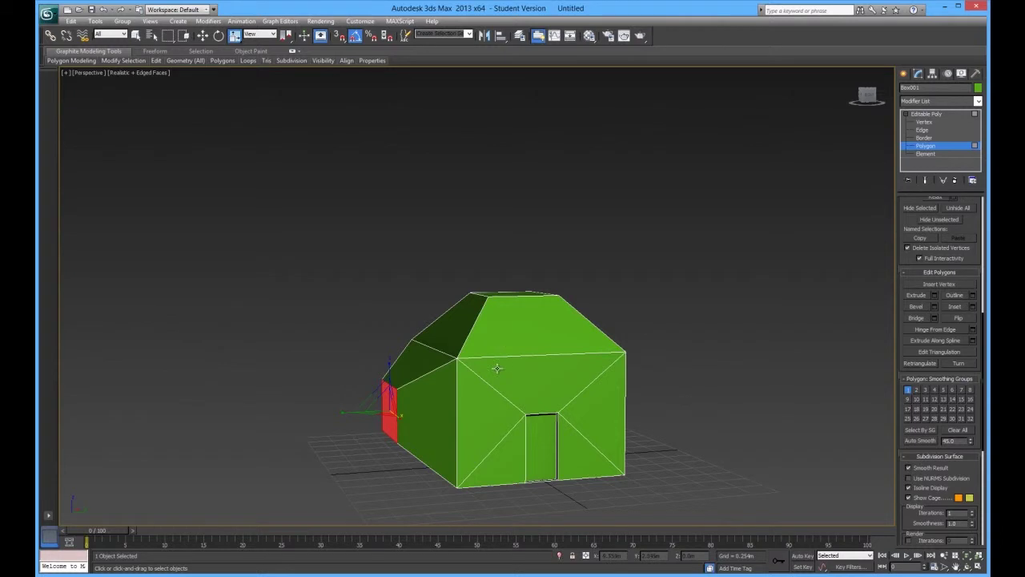
key(ctrl+z)
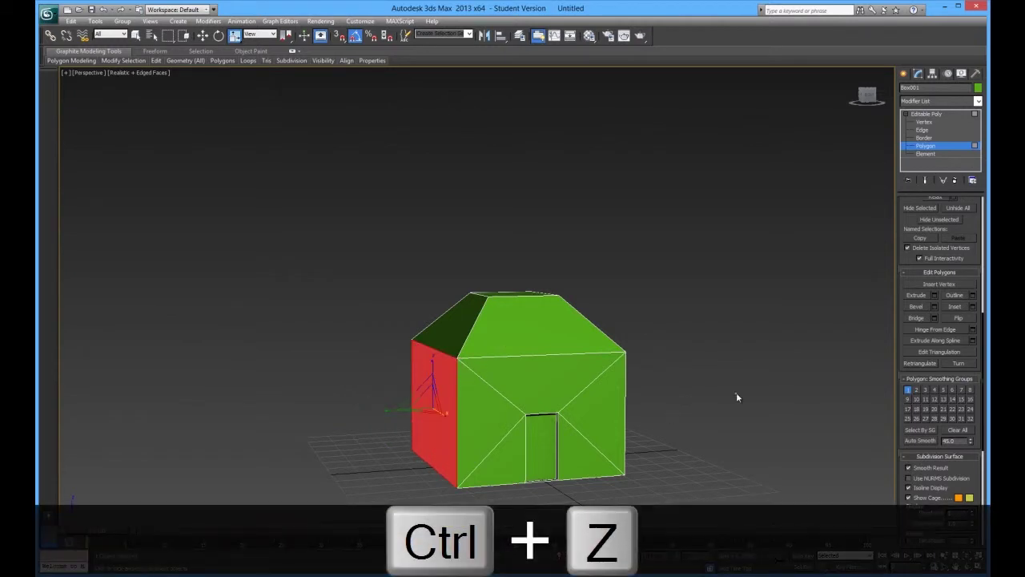
click(738, 398)
middle_drag(626, 311, 593, 302)
key(alt+Tab)
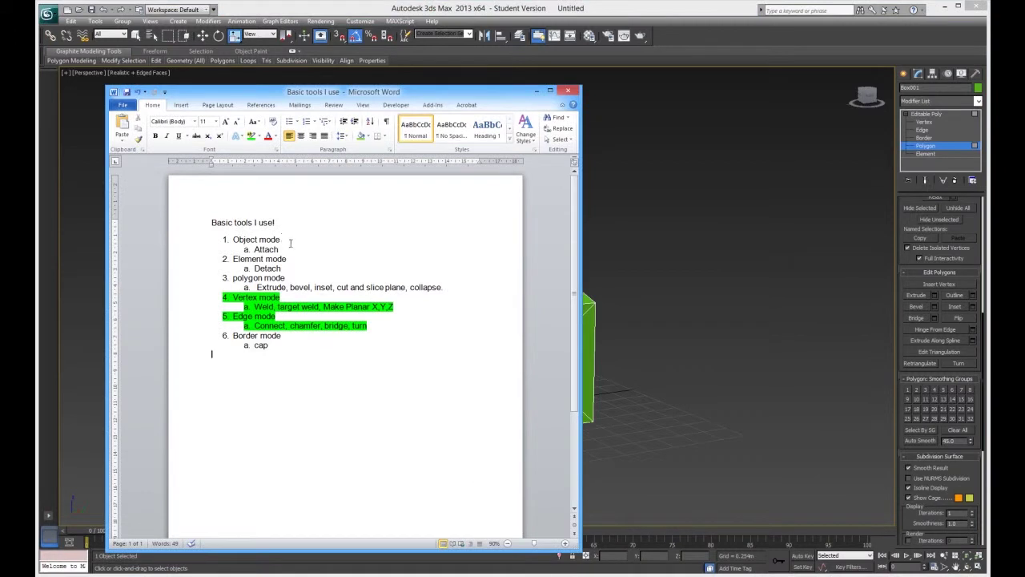
click(691, 333)
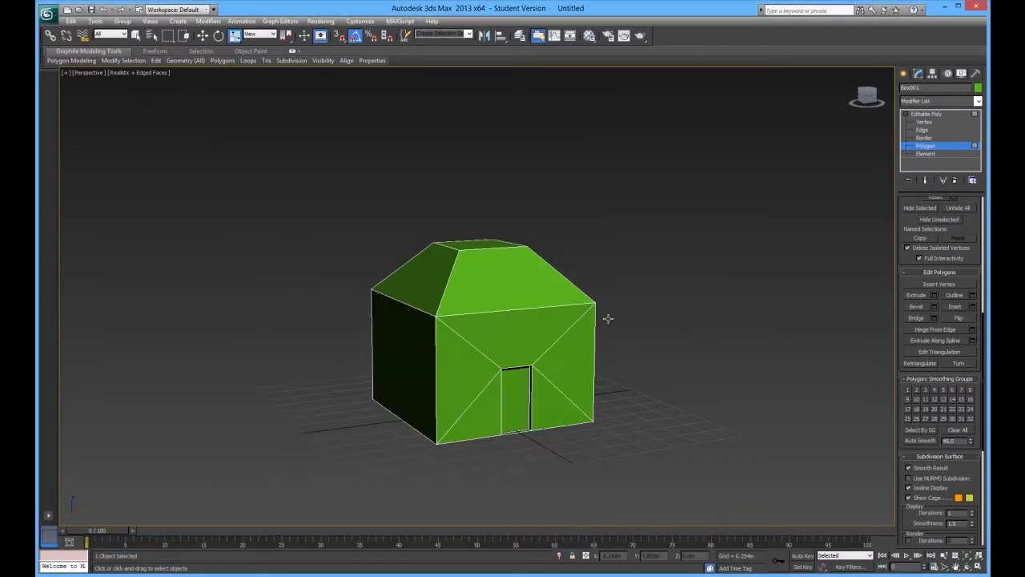
- Inset the flat top polygon of the roof freehand to form a smaller square inside it
alt+middle_drag(585, 308, 593, 350)
click(482, 282)
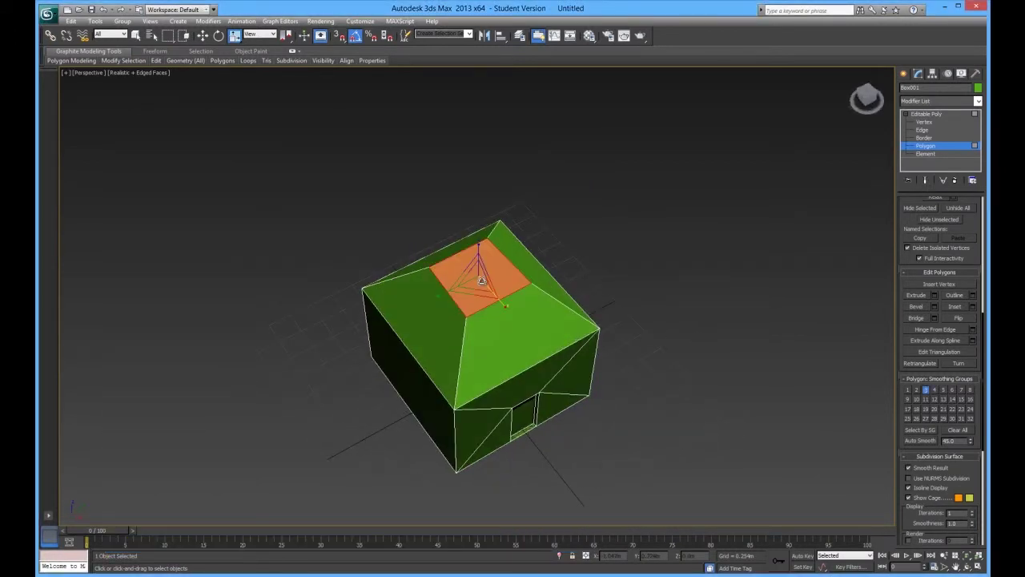
click(973, 307)
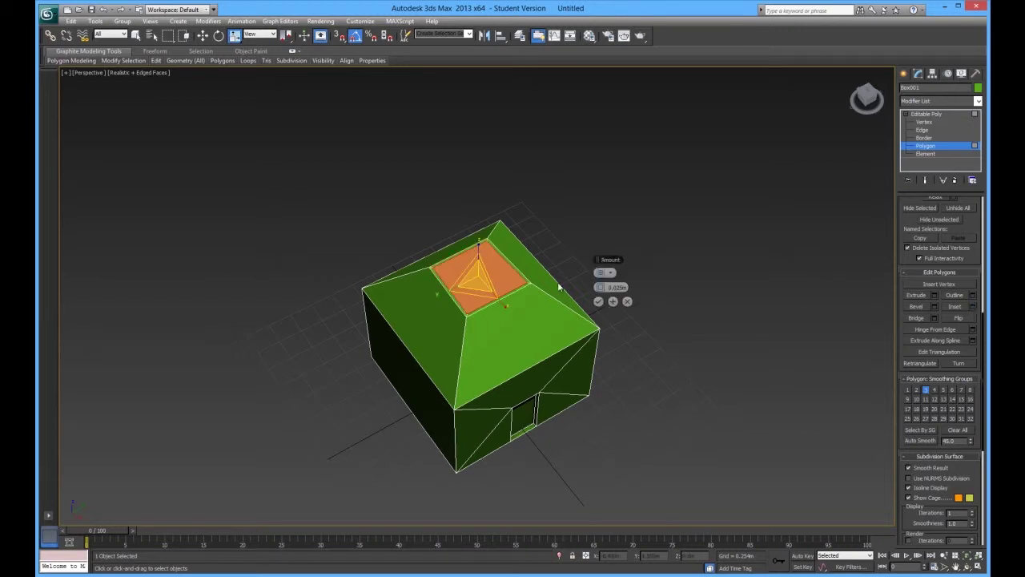
mouse_move(600, 286)
mouse_down()
mouse_move(599, 274)
mouse_move(605, 288)
mouse_up()
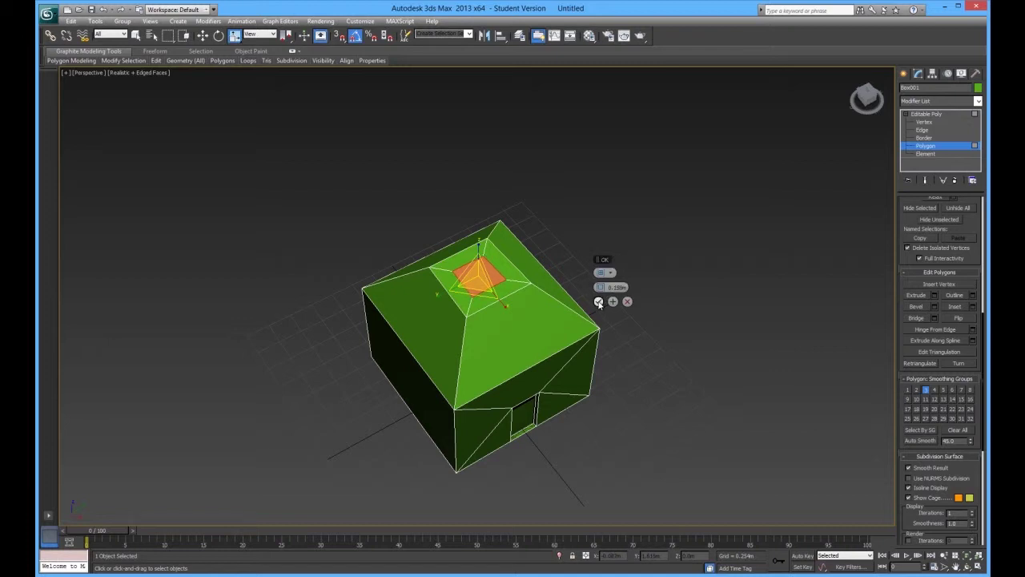
click(599, 302)
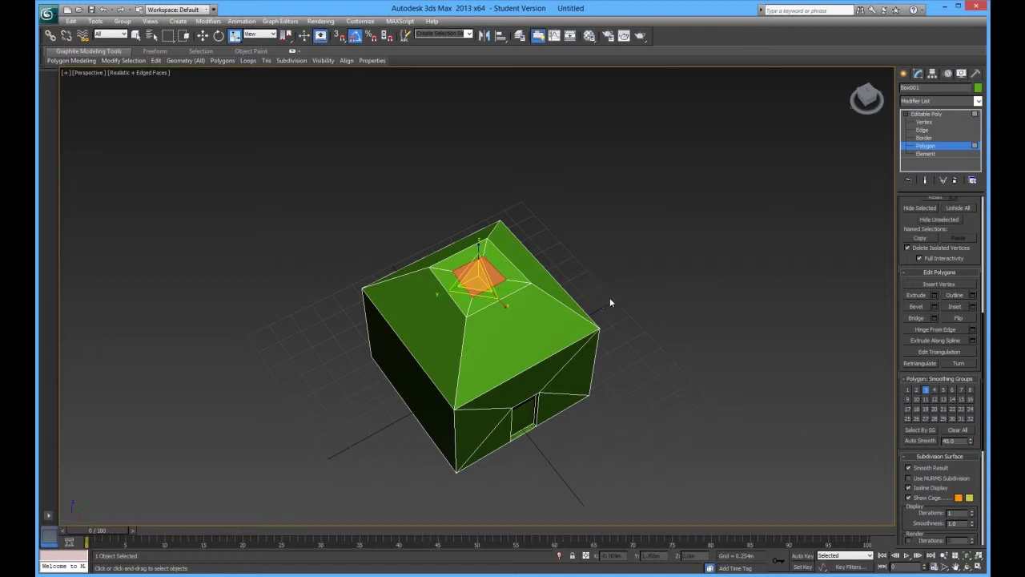
- Extrude the inset roof polygon freehand upward into a chimney
click(915, 296)
drag(480, 276, 464, 155)
alt+middle_drag(518, 349, 491, 297)
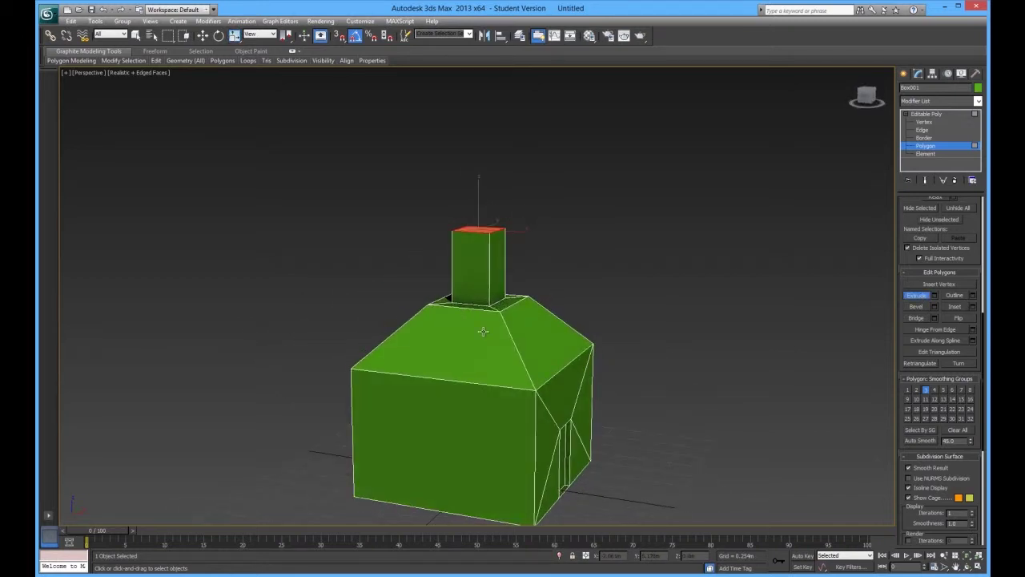
alt+middle_drag(545, 367, 462, 336)
- Undo the chimney extrusion and the roof inset, deselect the polygon, and recheck the tools list in Word
key(ctrl+z)
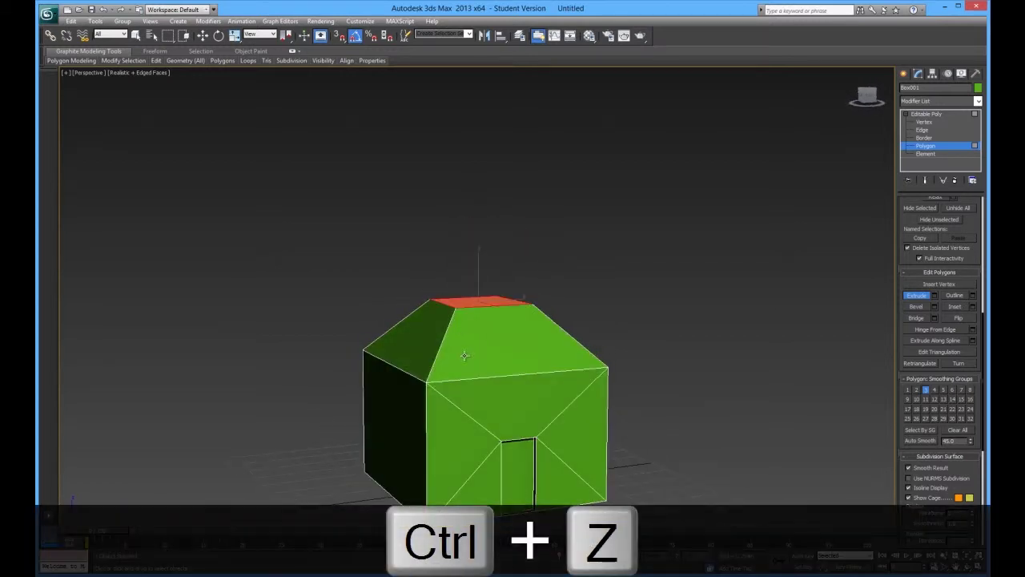
middle_drag(700, 383, 680, 355)
click(654, 368)
key(alt+Tab)
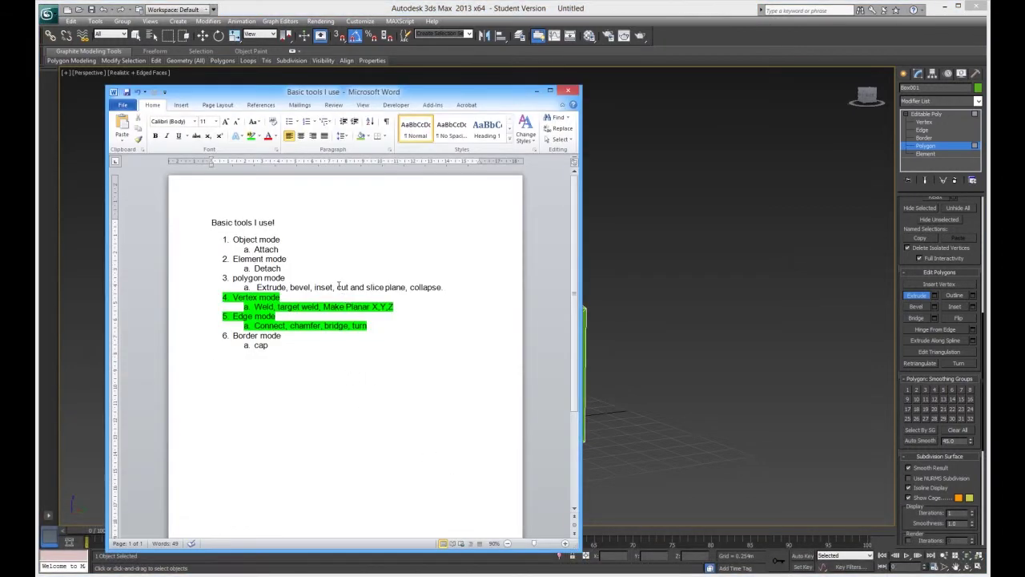
click(704, 386)
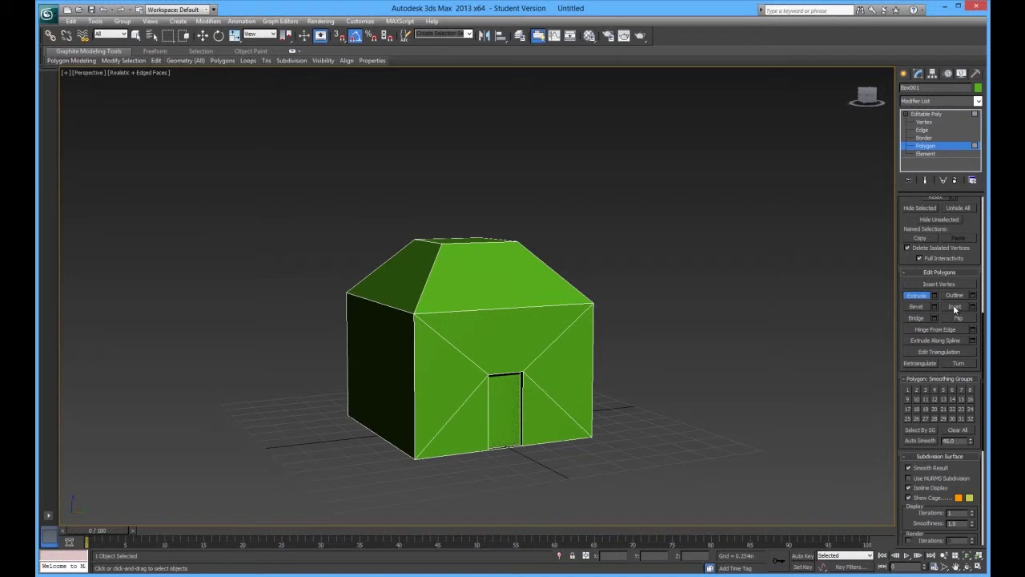
- Try to cut a horizontal edge across the lower part of the recessed door with the Cut tool, and undo the attempt
drag(972, 264, 971, 468)
click(956, 356)
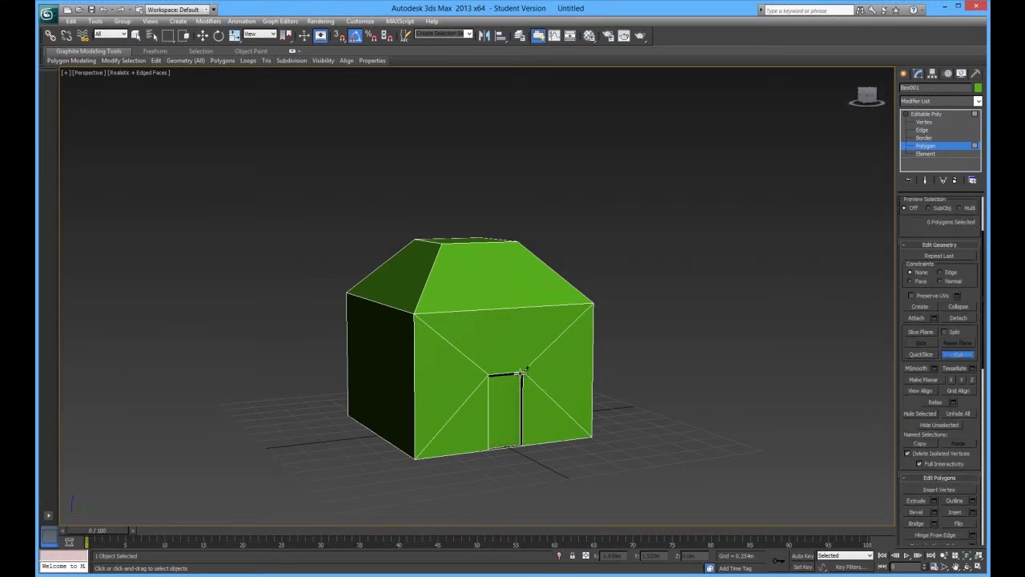
alt+middle_drag(451, 361, 389, 376)
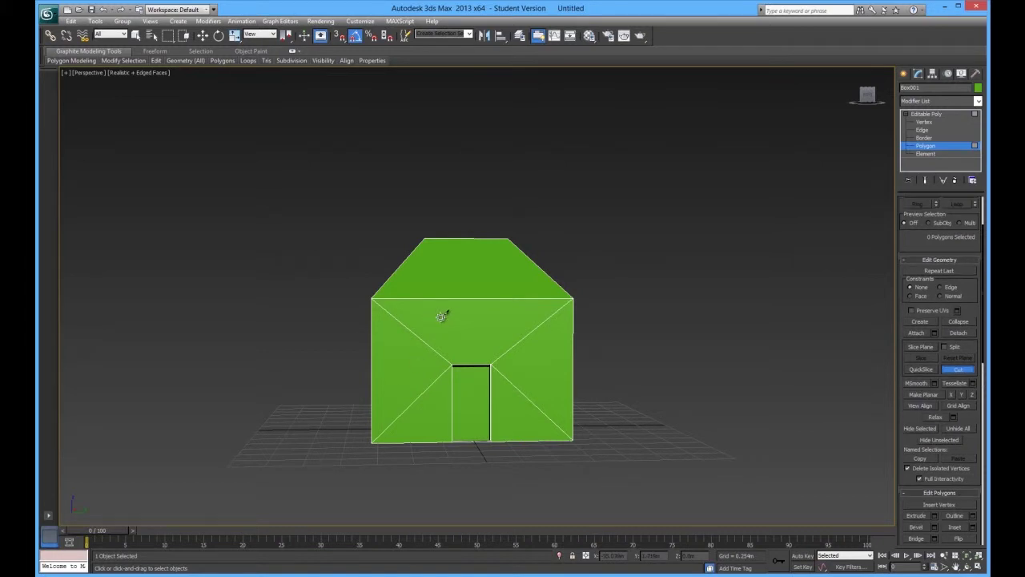
scroll(461, 344, up, 3)
scroll(460, 343, down, 3)
alt+middle_drag(456, 346, 505, 337)
scroll(515, 371, up, 3)
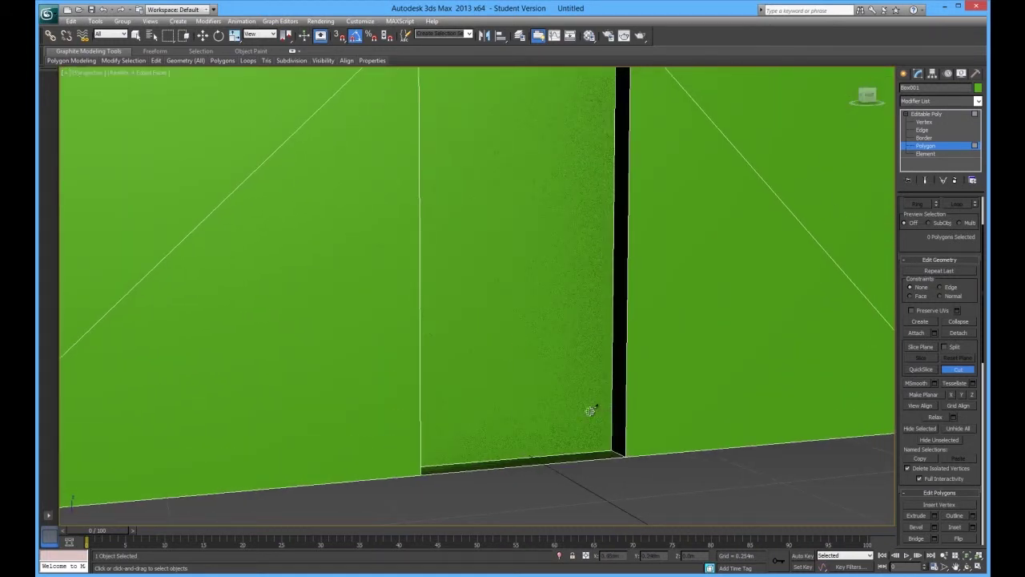
alt+middle_drag(544, 440, 526, 448)
middle_drag(421, 468, 511, 445)
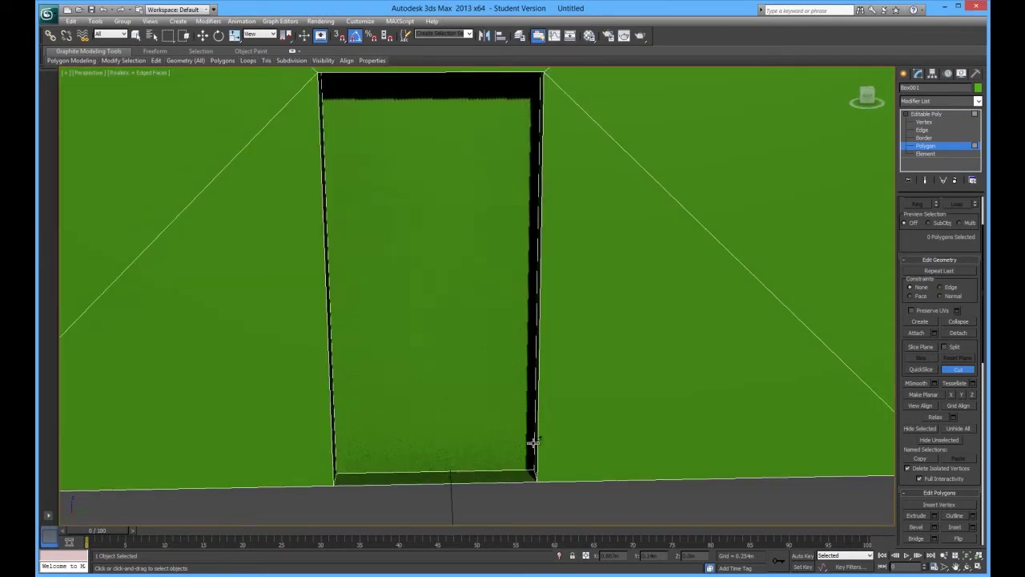
click(533, 442)
right_click(432, 440)
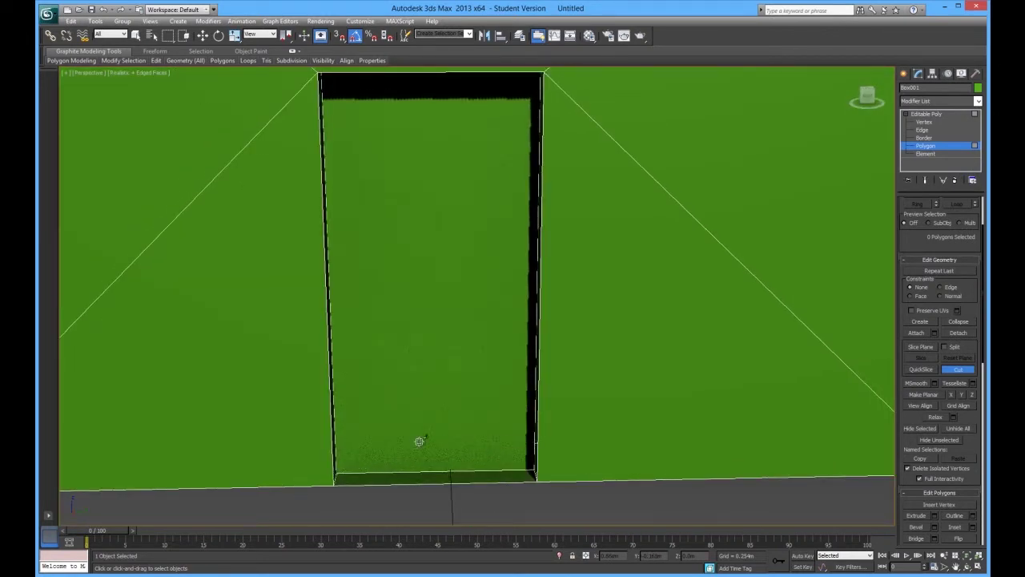
click(335, 446)
right_click(512, 443)
click(533, 441)
key(ctrl+z)
alt+middle_drag(515, 419, 534, 434)
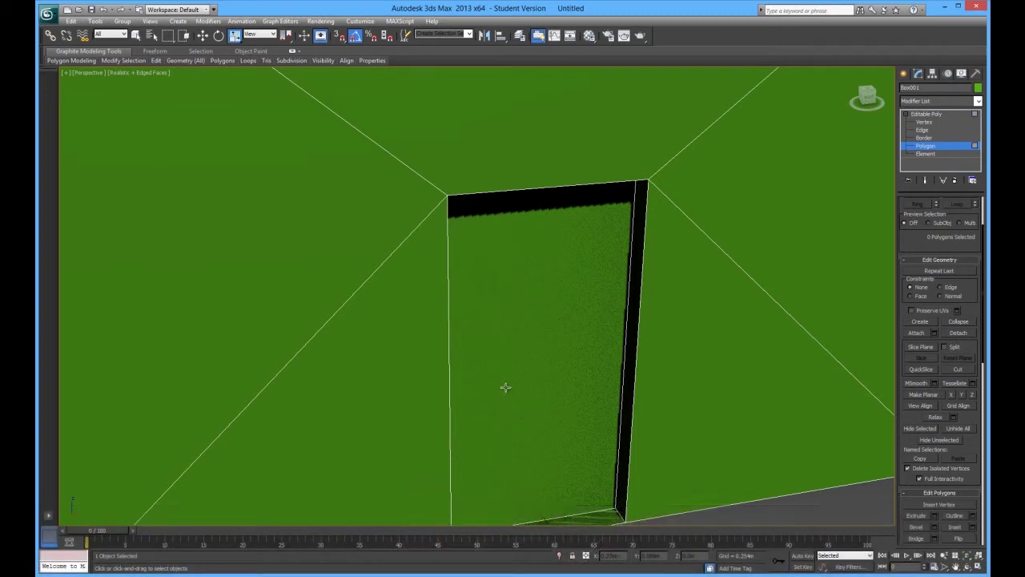
alt+middle_drag(504, 385, 507, 385)
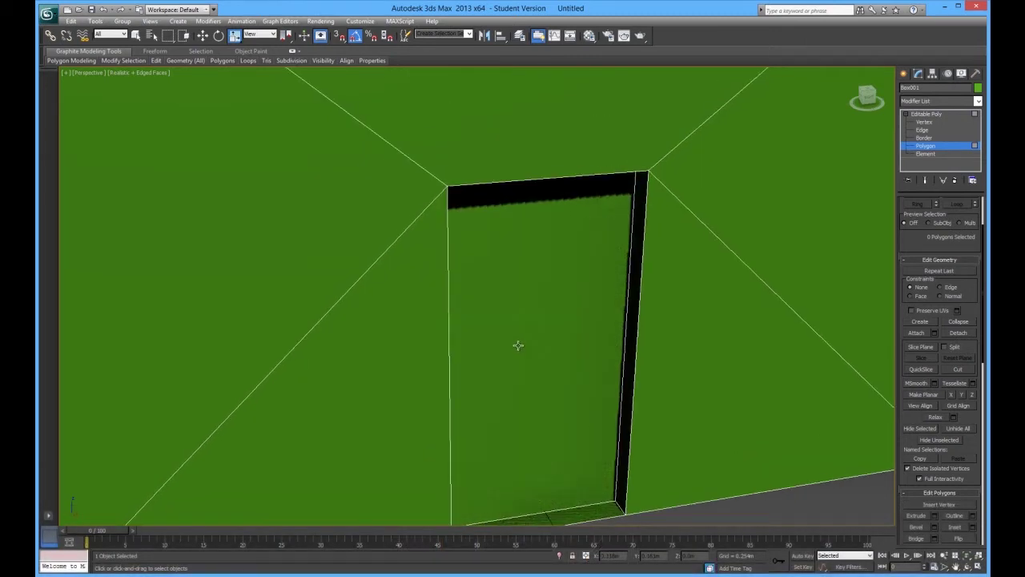
alt+middle_drag(500, 341, 484, 338)
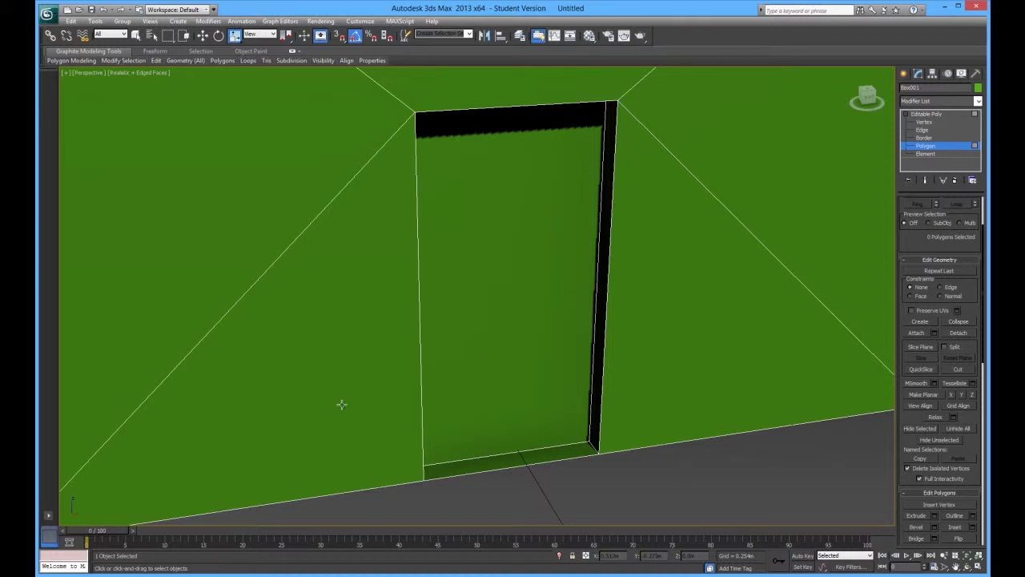
- Compare wireframe, realistic and edged-faces display on the doorway and look through the viewport's shading modes
key(F3)
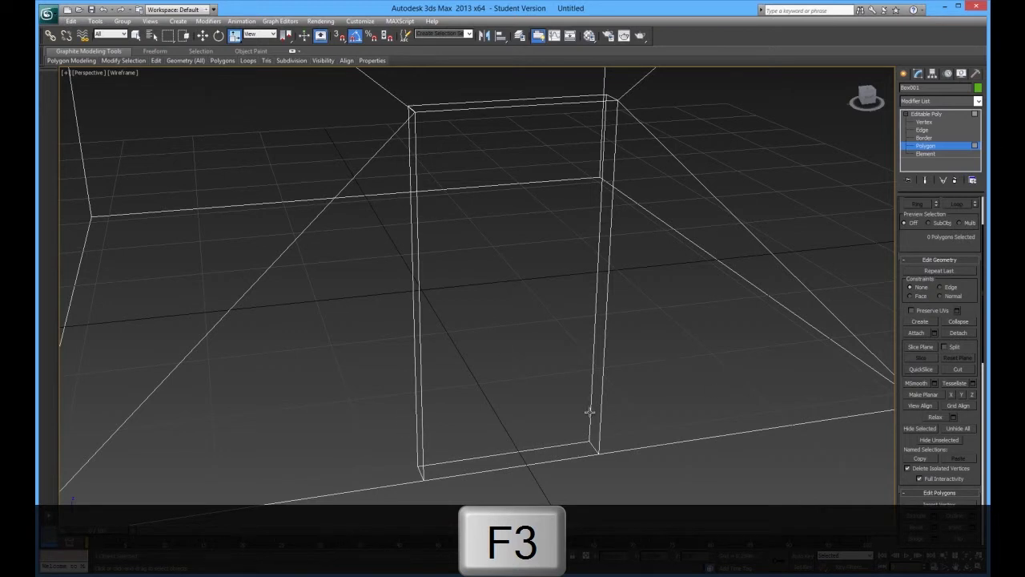
key(F3)
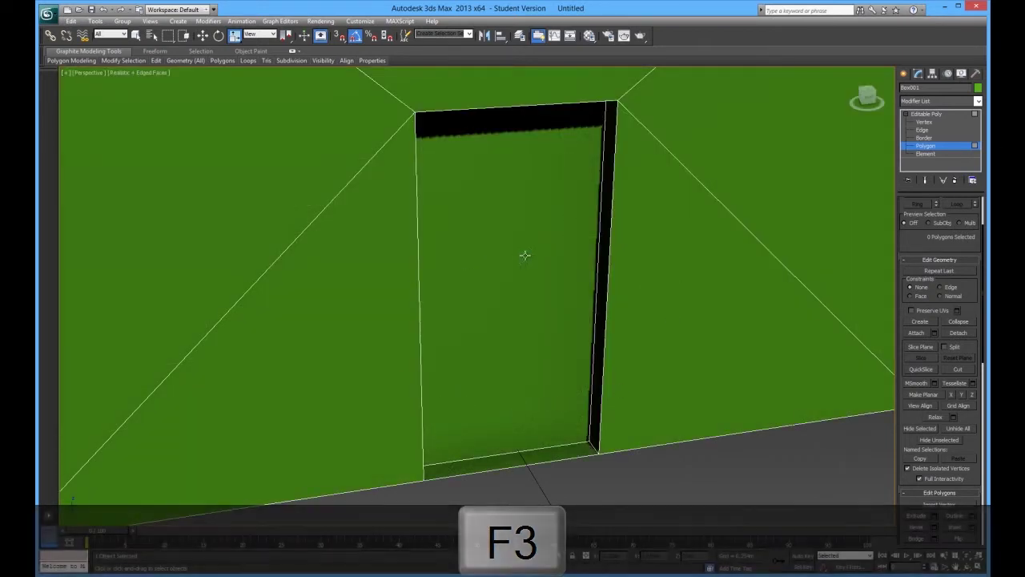
key(F4)
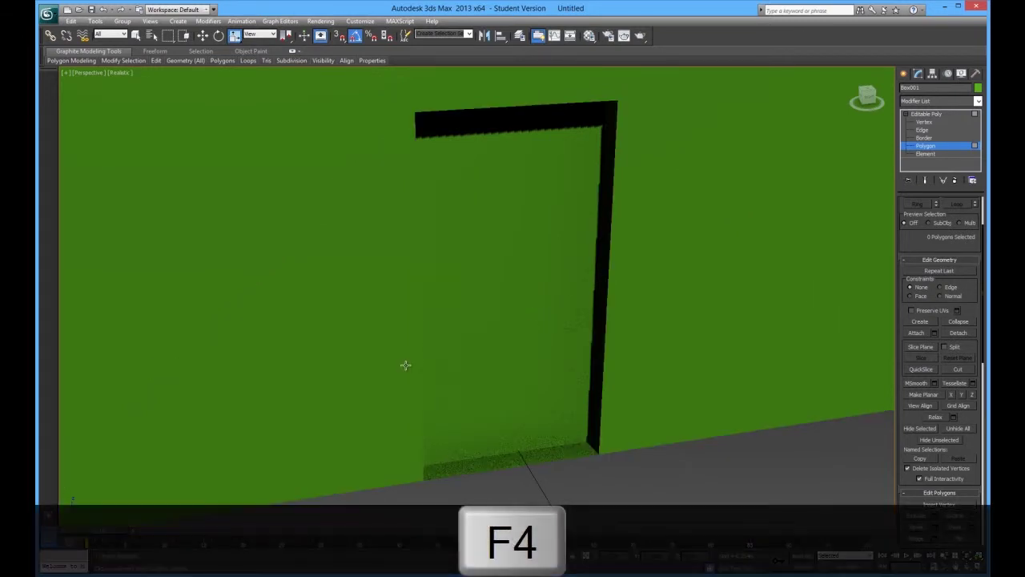
key(F4)
key(F4)
key(F4)
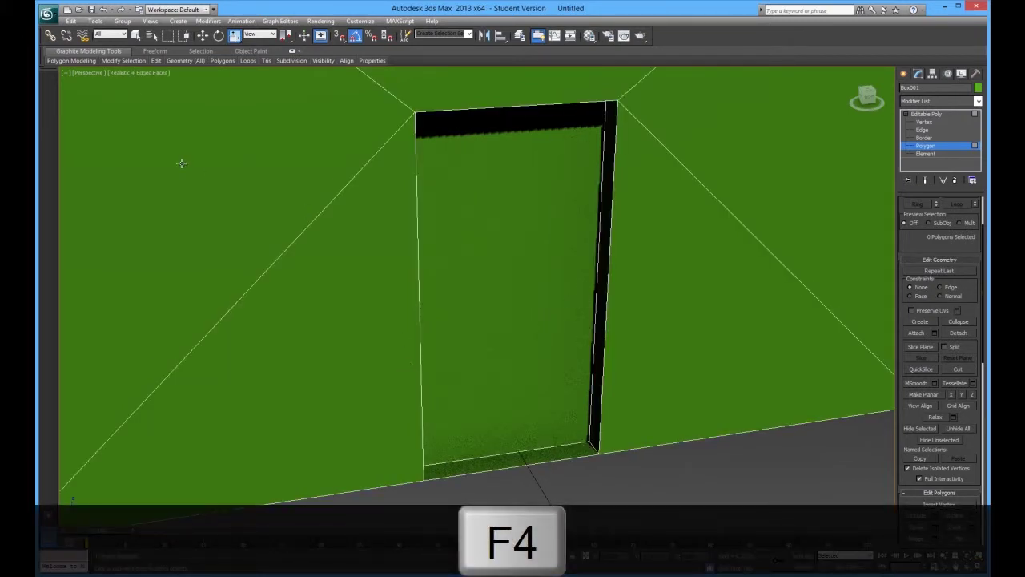
click(121, 73)
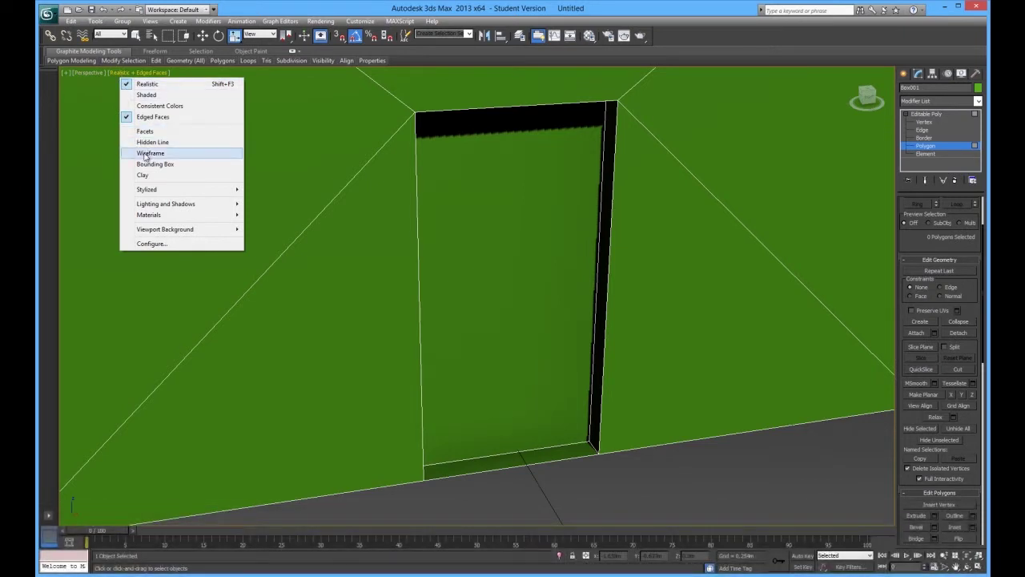
click(146, 73)
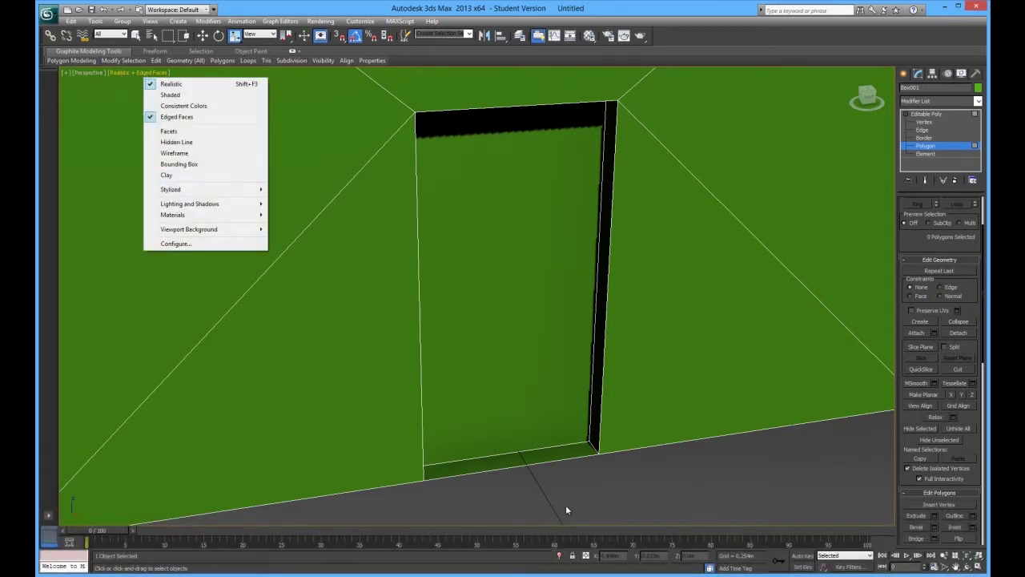
click(565, 510)
- Toggle the wireframe and edged-faces displays again, leaving the viewport in wireframe
key(F4)
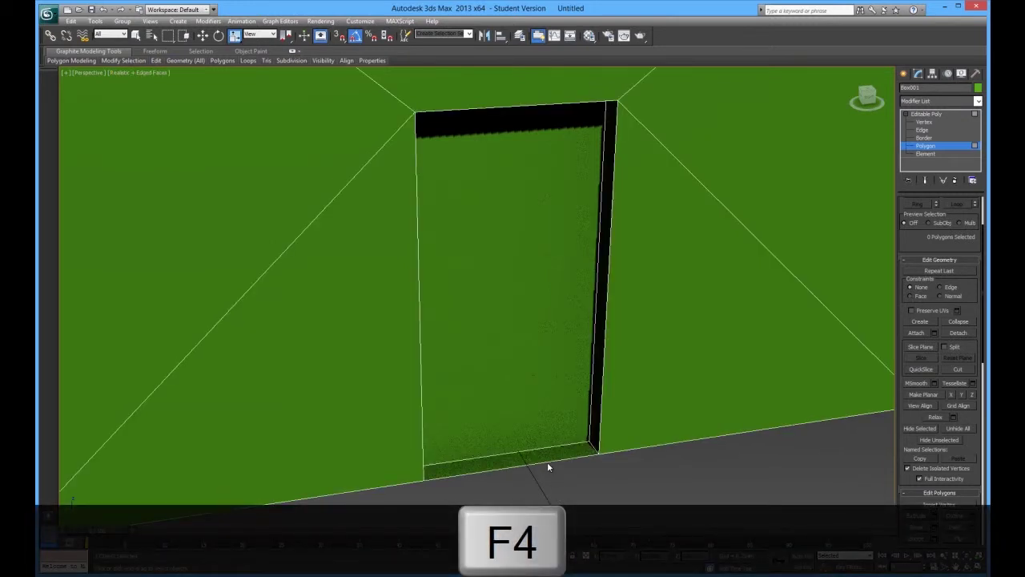
key(F3)
key(F3)
key(F3)
key(F3)
key(F4)
key(F4)
key(F4)
key(F4)
key(F3)
- Cut a horizontal edge across the recessed door panel slightly above its bottom edge, and leave the Cut tool for Move
middle_drag(506, 428, 516, 431)
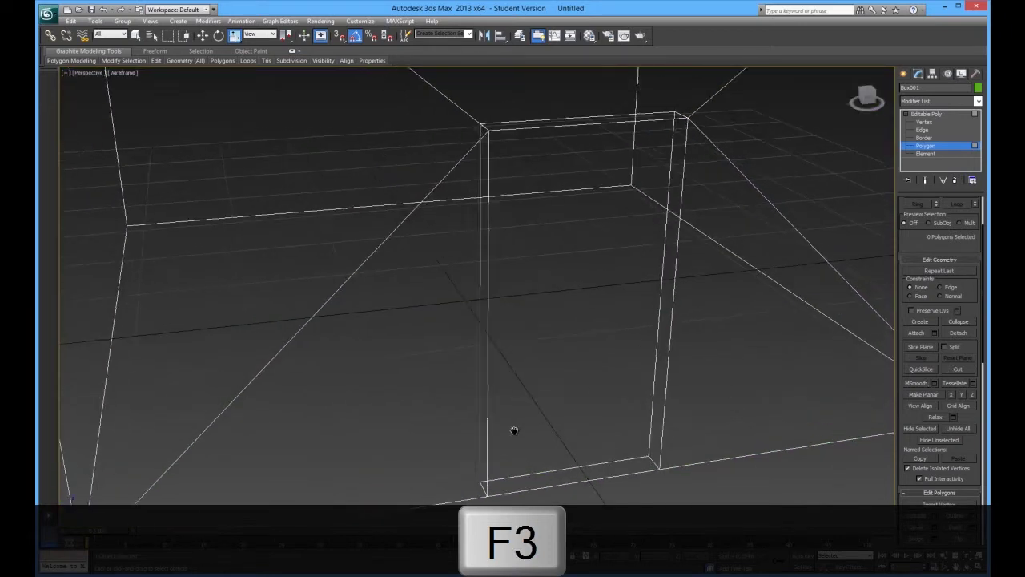
middle_drag(615, 423, 664, 383)
middle_drag(730, 426, 625, 410)
click(957, 370)
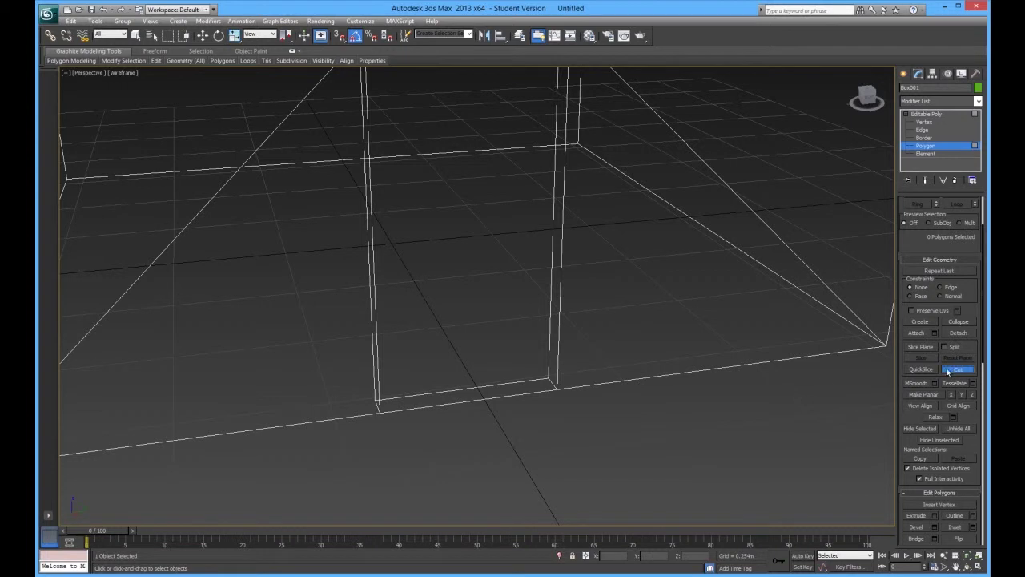
click(548, 356)
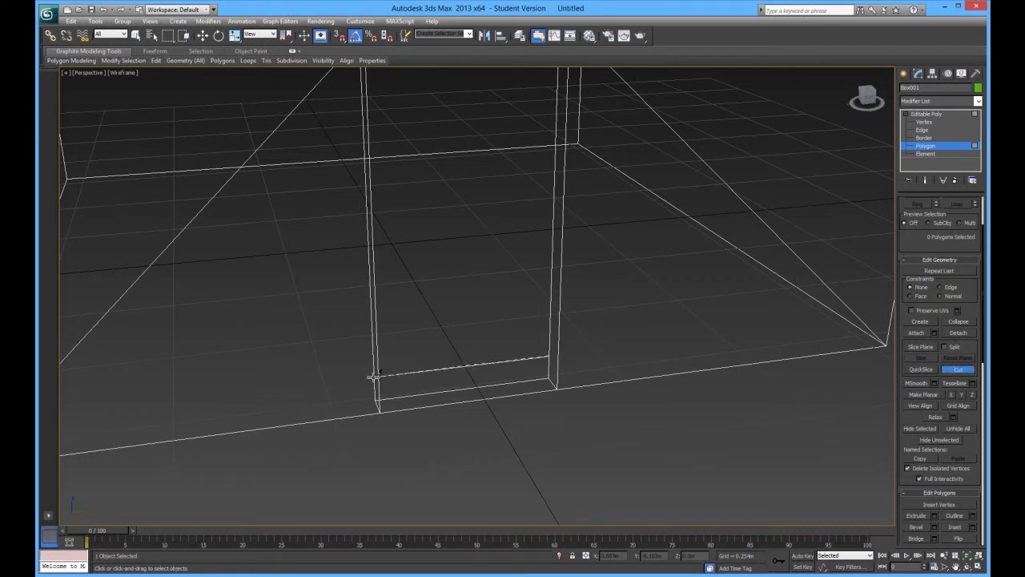
click(373, 375)
key(w)
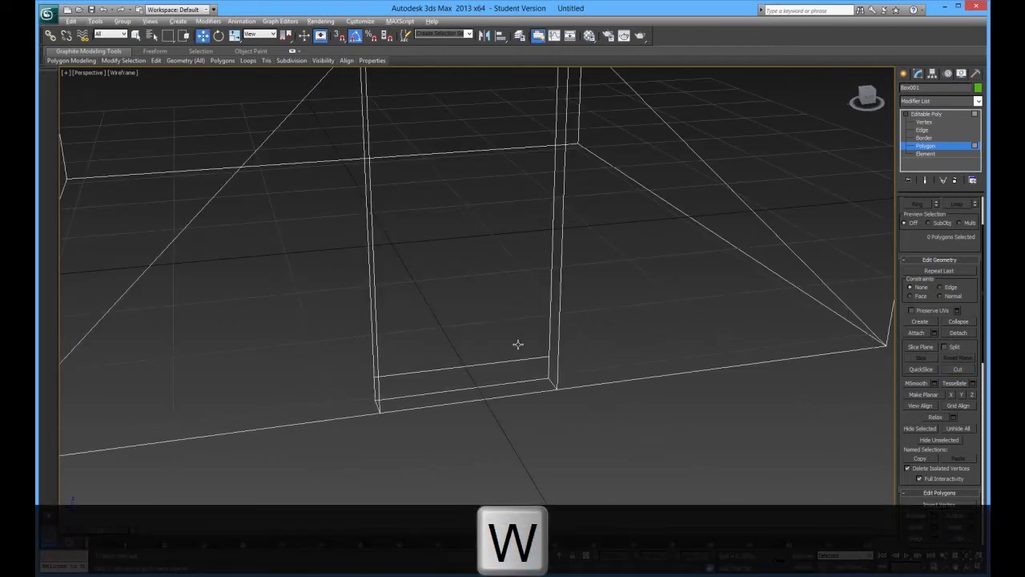
- Level the cut edge on the recessed door by flattening its end vertices with Make Planar along Z
scroll(516, 346, down, 10)
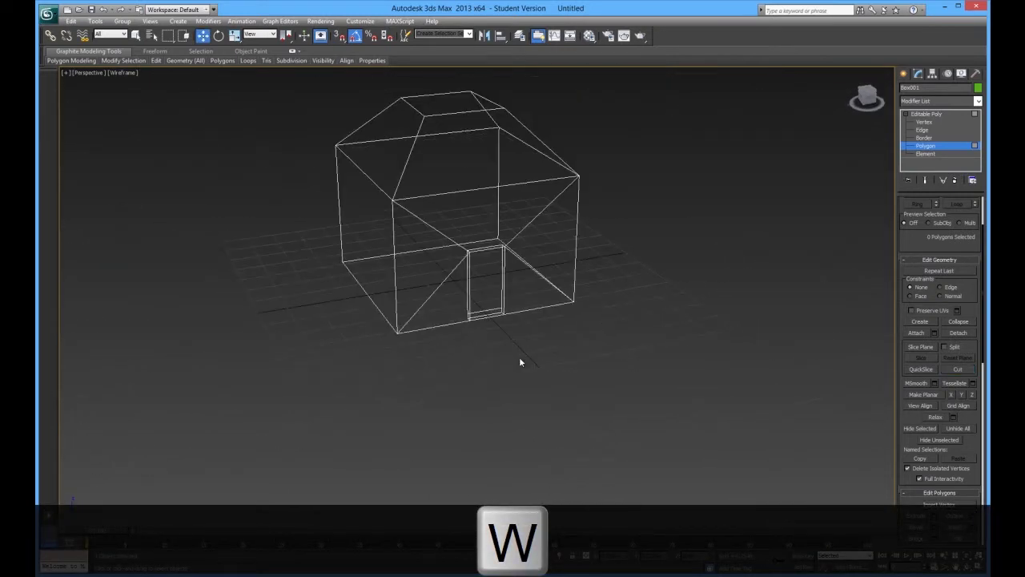
alt+middle_drag(519, 356, 434, 308)
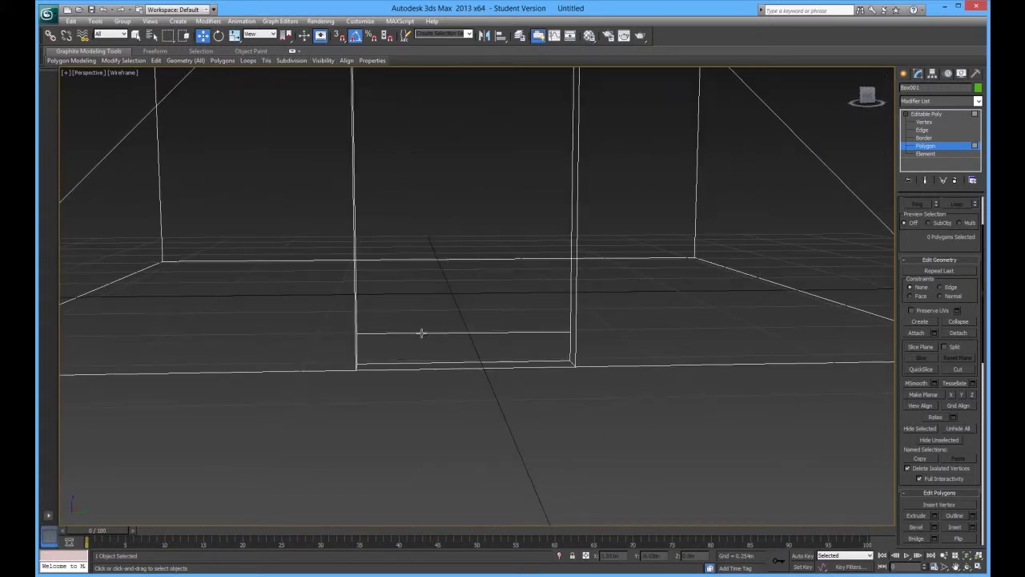
click(924, 121)
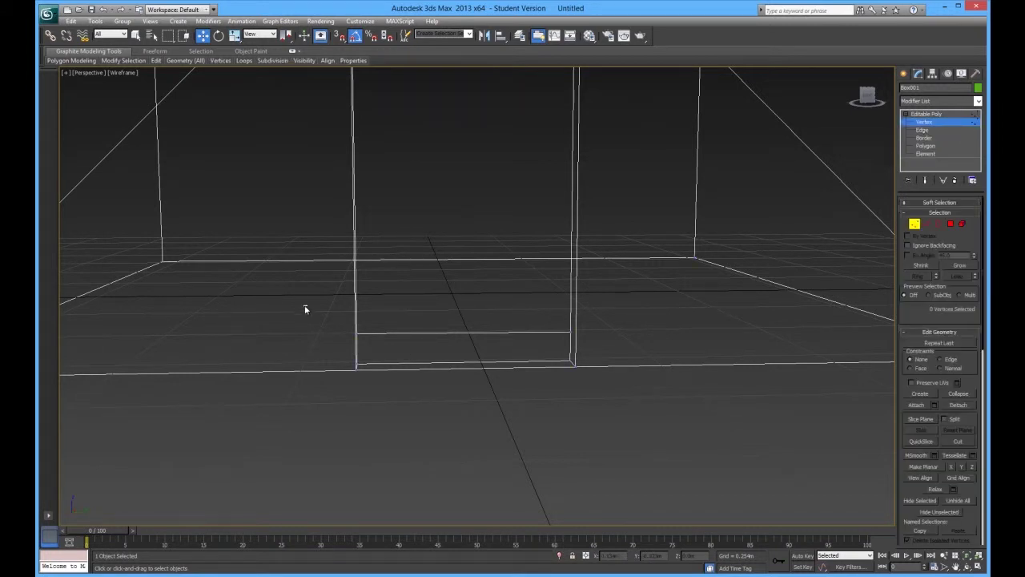
drag(307, 305, 623, 360)
click(973, 466)
click(522, 377)
- Extrude the narrow door polygon below the cut edge outward by about 0.008 m, with shaded edged-faces display on
scroll(521, 367, down, 5)
alt+middle_drag(522, 364, 531, 371)
scroll(531, 371, up, 3)
scroll(531, 374, up, 2)
scroll(526, 371, up, 4)
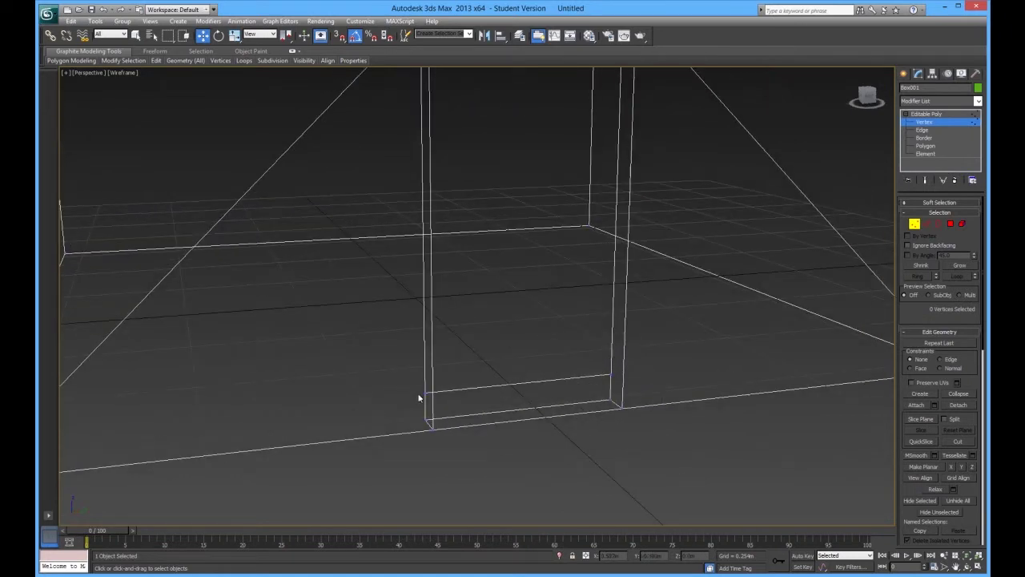
click(950, 224)
click(520, 384)
scroll(949, 251, down, 3)
key(F3)
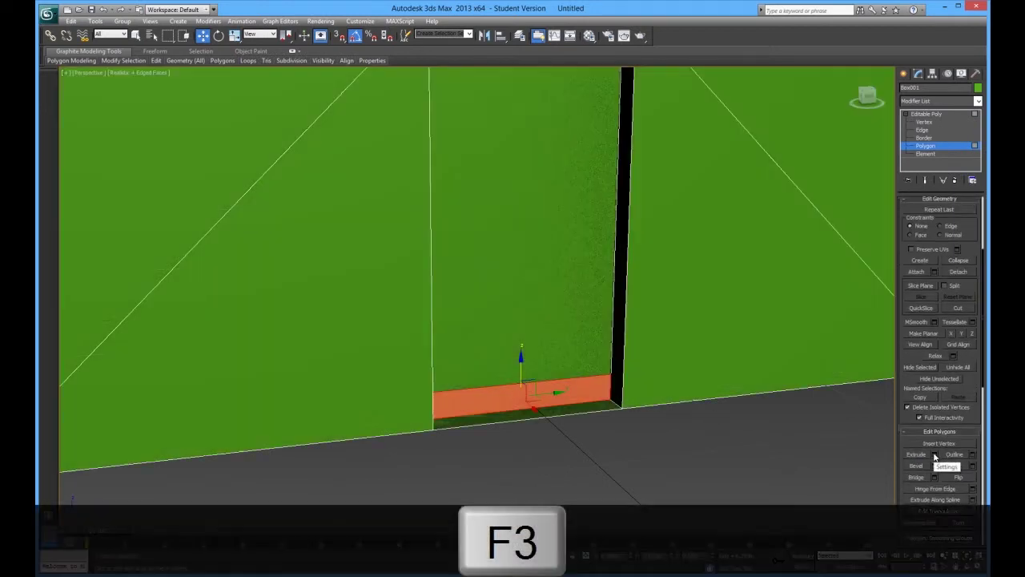
click(934, 455)
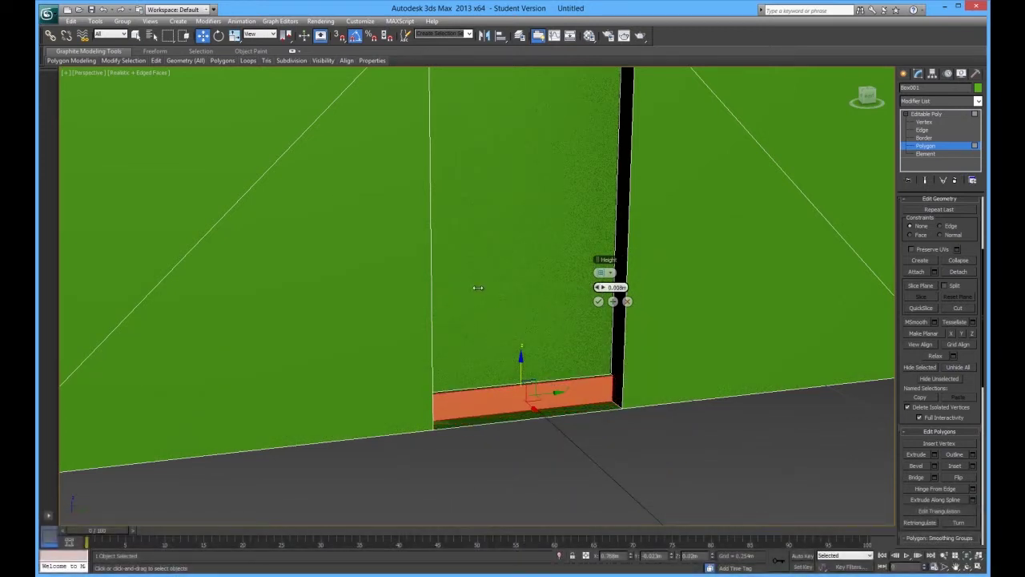
click(597, 303)
click(630, 436)
- Examine the extruded strip at the foot of the door from close up, from afar and from different angles
scroll(511, 399, down, 5)
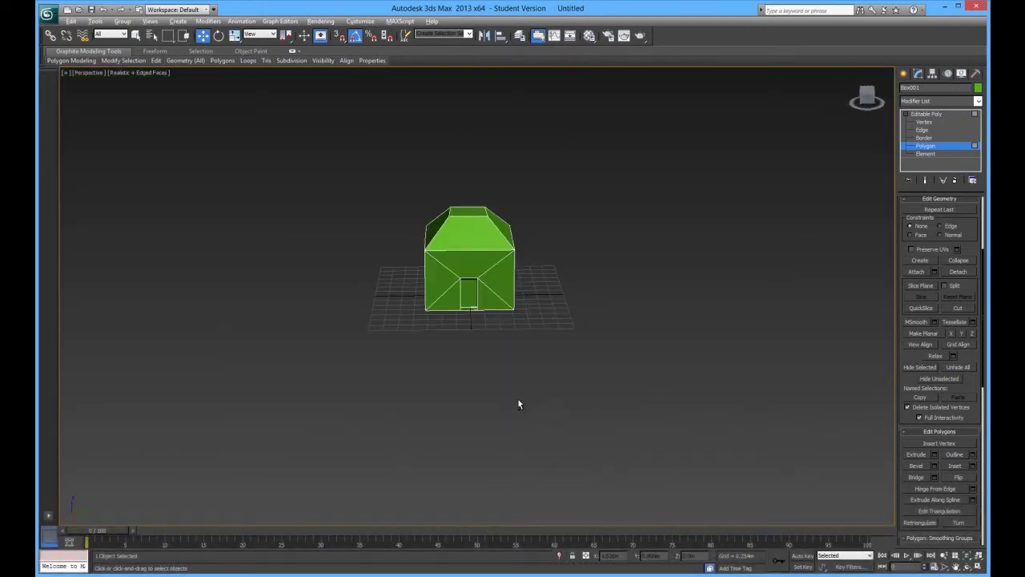
scroll(505, 394, up, 5)
scroll(503, 392, down, 10)
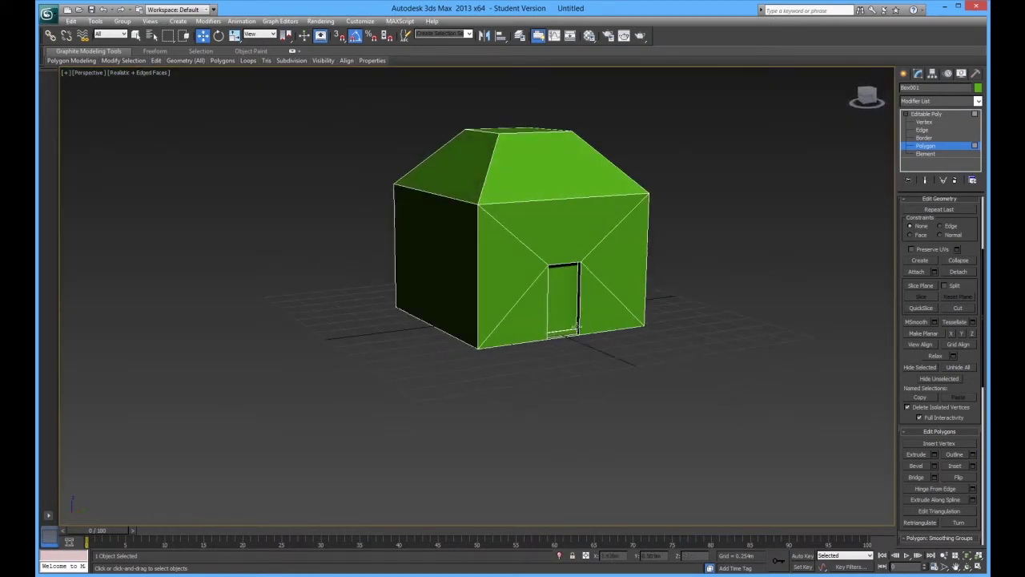
scroll(578, 357, up, 6)
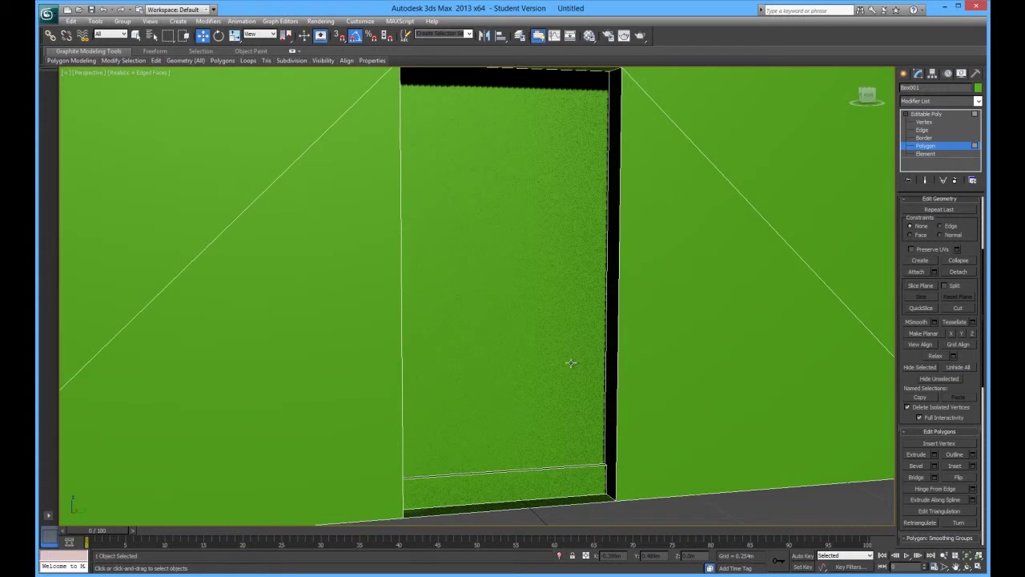
scroll(570, 363, down, 6)
mouse_move(547, 357)
alt+middle_down()
mouse_move(565, 371)
mouse_move(551, 359)
alt+middle_up()
scroll(552, 359, up, 6)
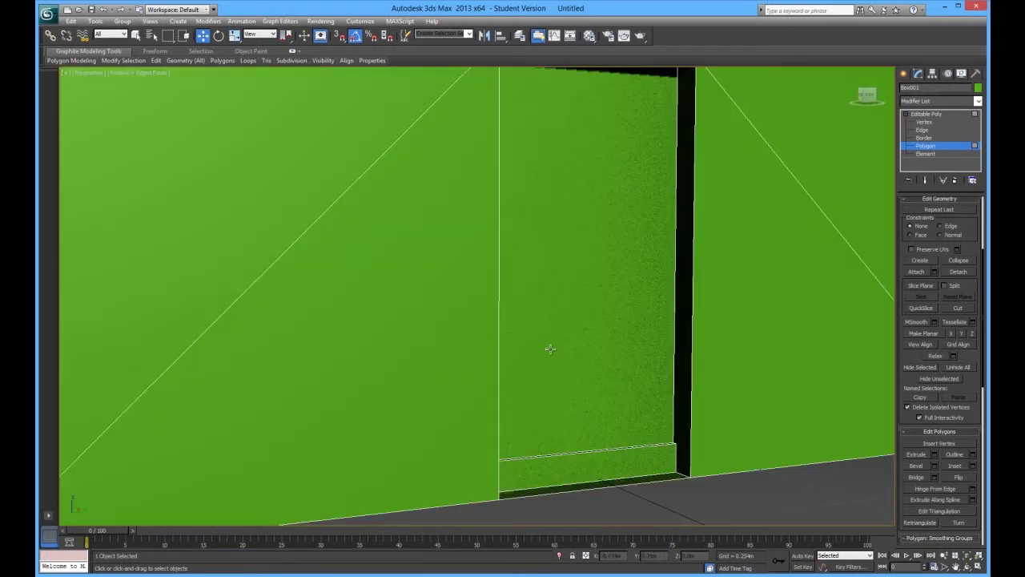
scroll(572, 300, down, 6)
alt+middle_drag(582, 320, 561, 324)
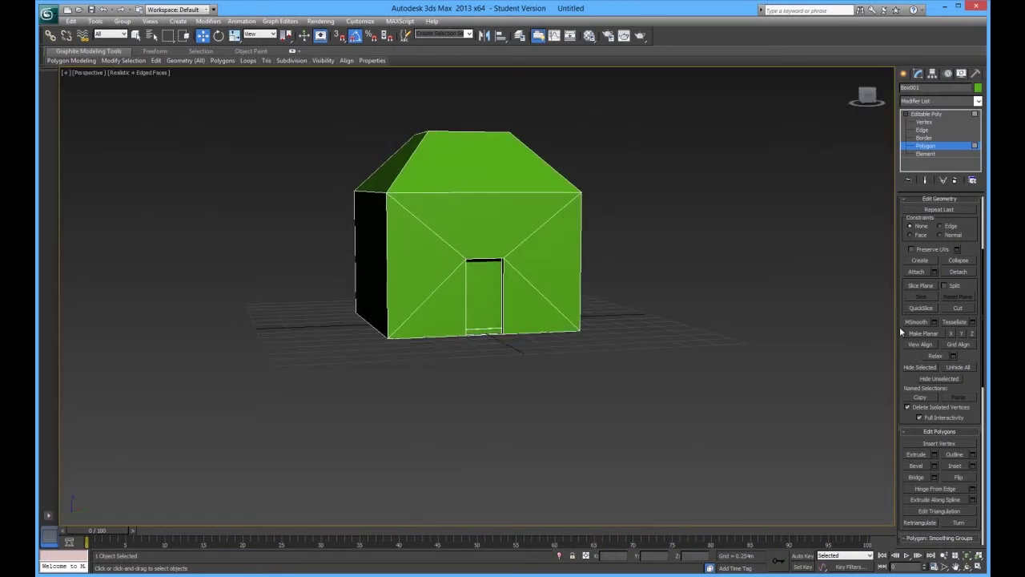
click(931, 286)
alt+middle_drag(577, 271, 513, 281)
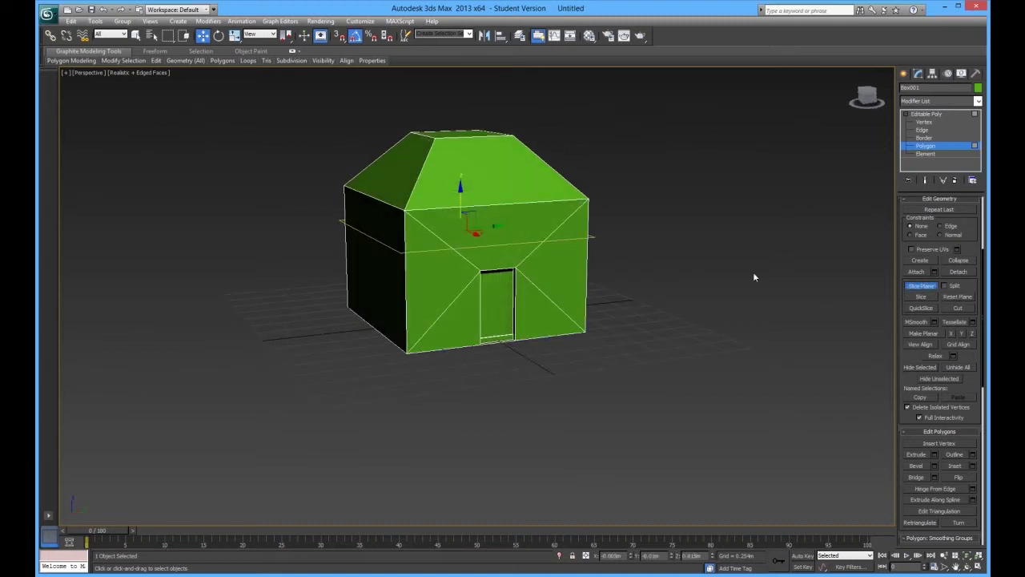
click(911, 286)
alt+middle_drag(334, 225, 369, 231)
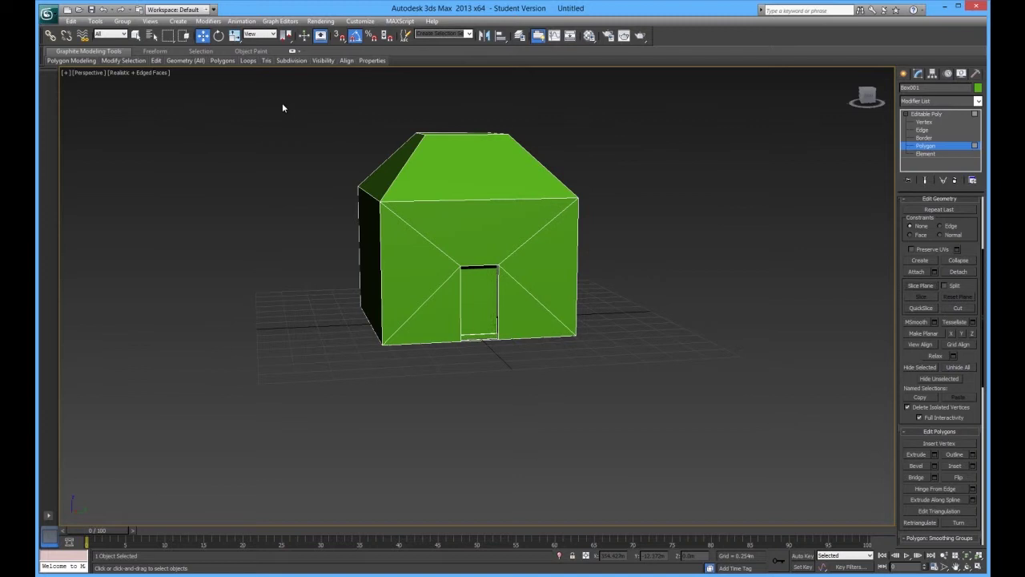
- Select the sloped roof polygons and slice them horizontally about halfway up with the Slice Plane
click(470, 222)
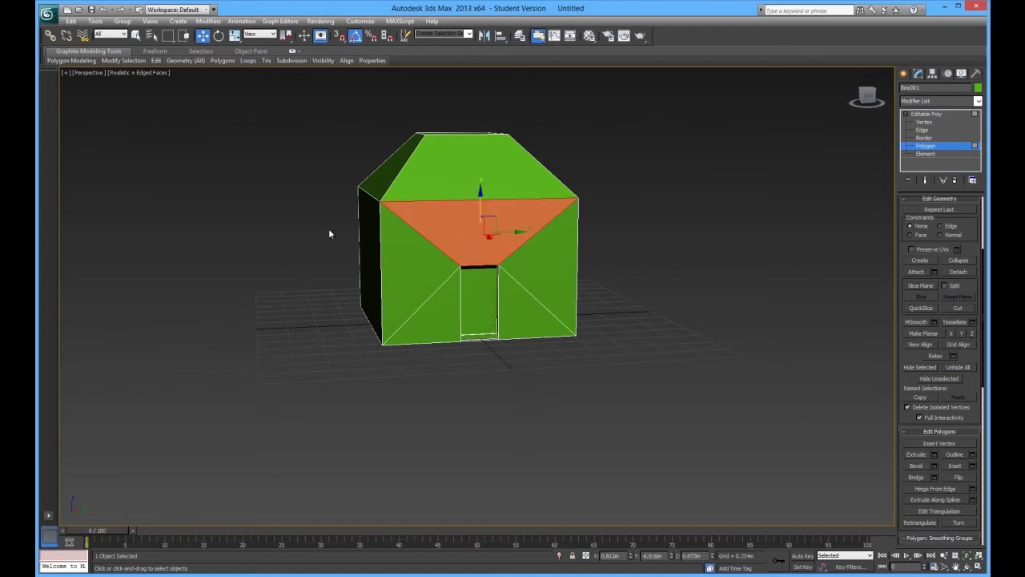
click(463, 176)
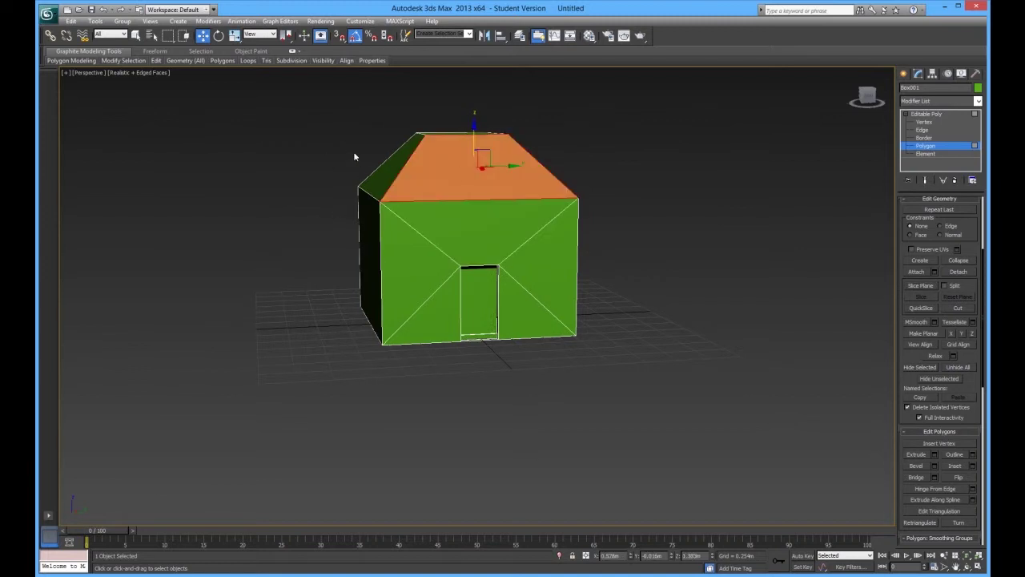
drag(563, 181, 563, 181)
alt+middle_drag(643, 165, 243, 274)
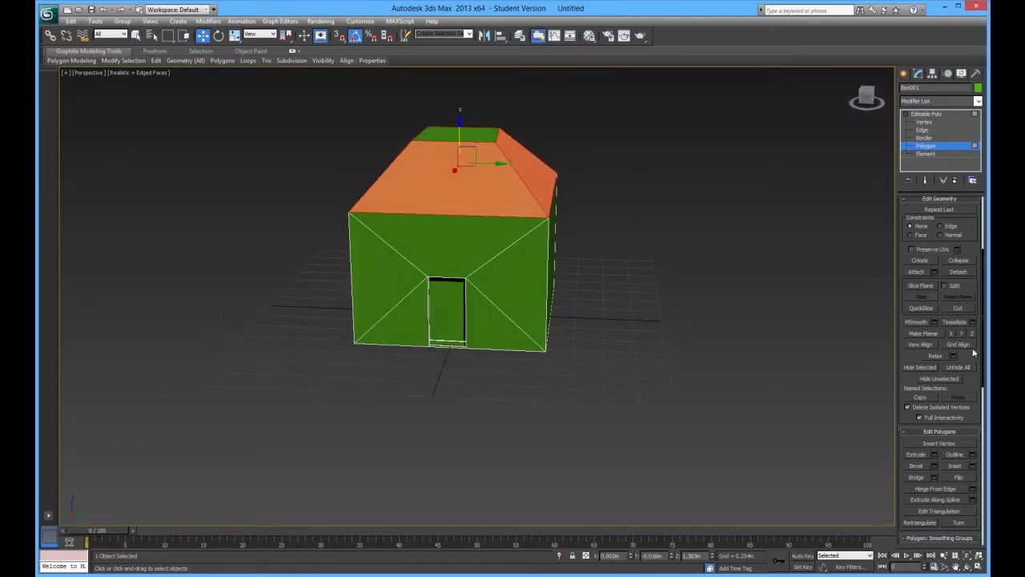
click(920, 285)
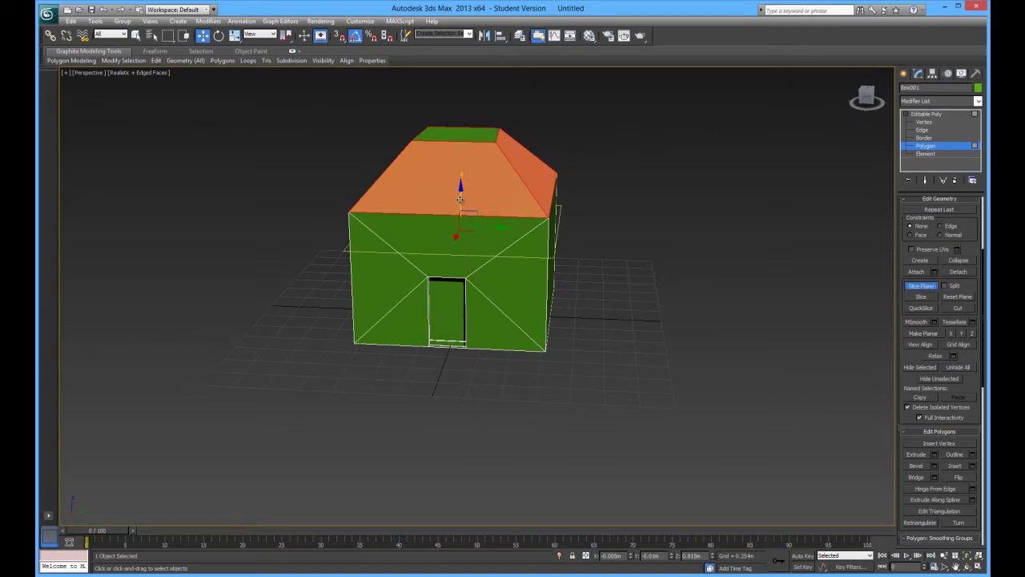
drag(460, 199, 451, 140)
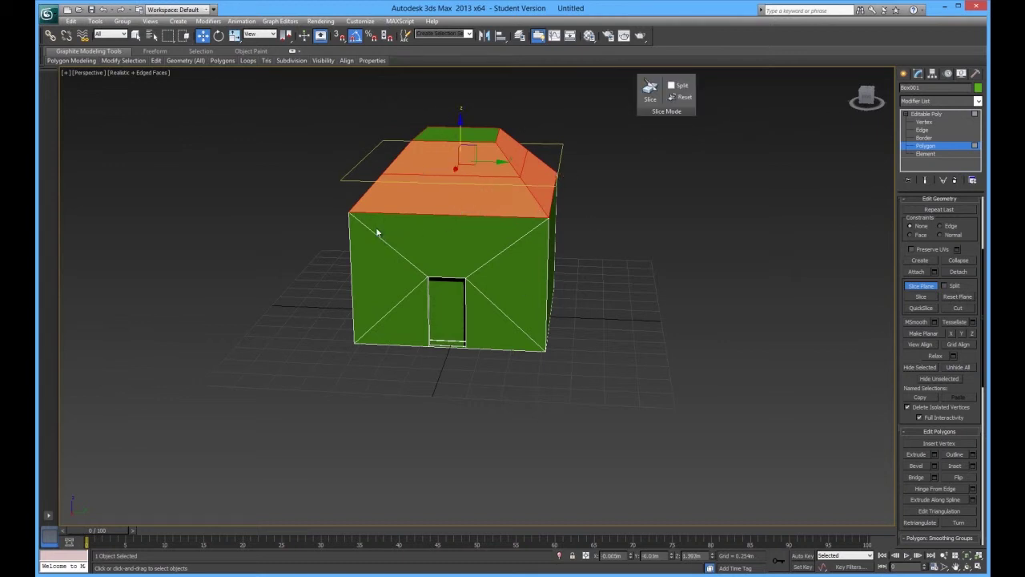
alt+middle_drag(502, 143, 533, 201)
scroll(533, 201, up, 5)
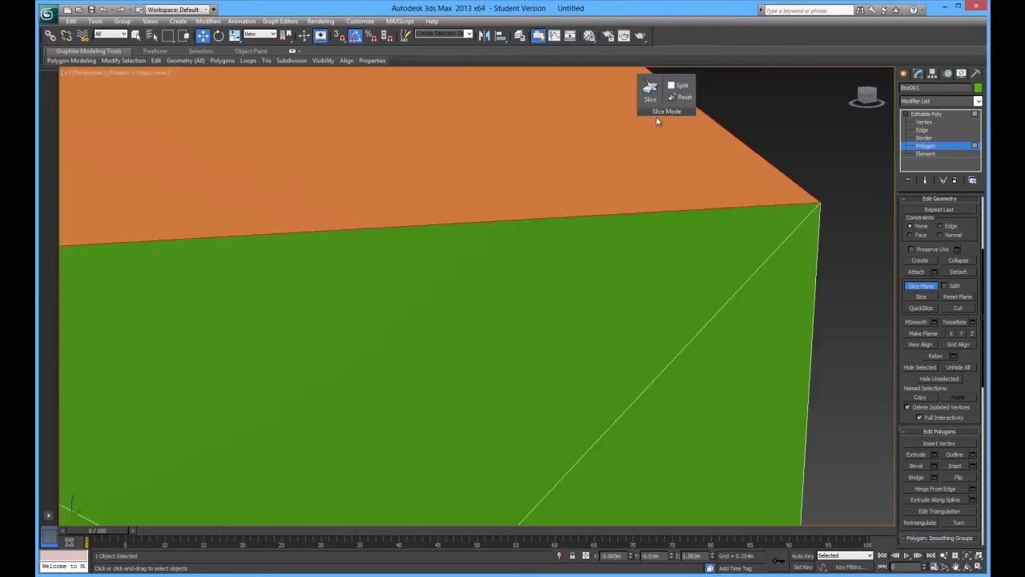
scroll(549, 163, down, 6)
scroll(523, 194, up, 2)
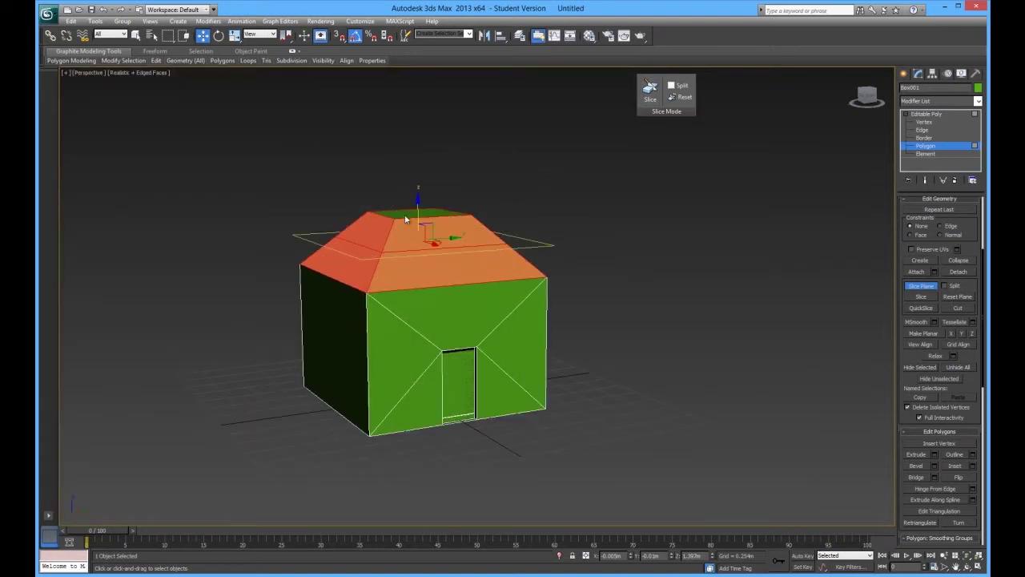
drag(418, 210, 418, 114)
click(649, 90)
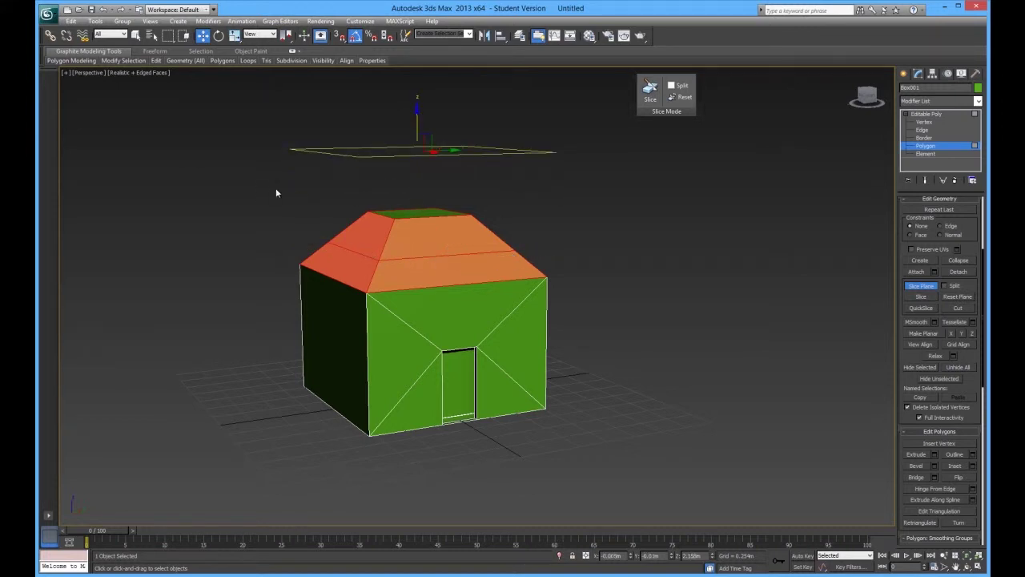
- Try several tilted slices across the roof by lowering and rotating the slice plane, and leave Slice Plane mode
drag(413, 130, 422, 210)
key(e)
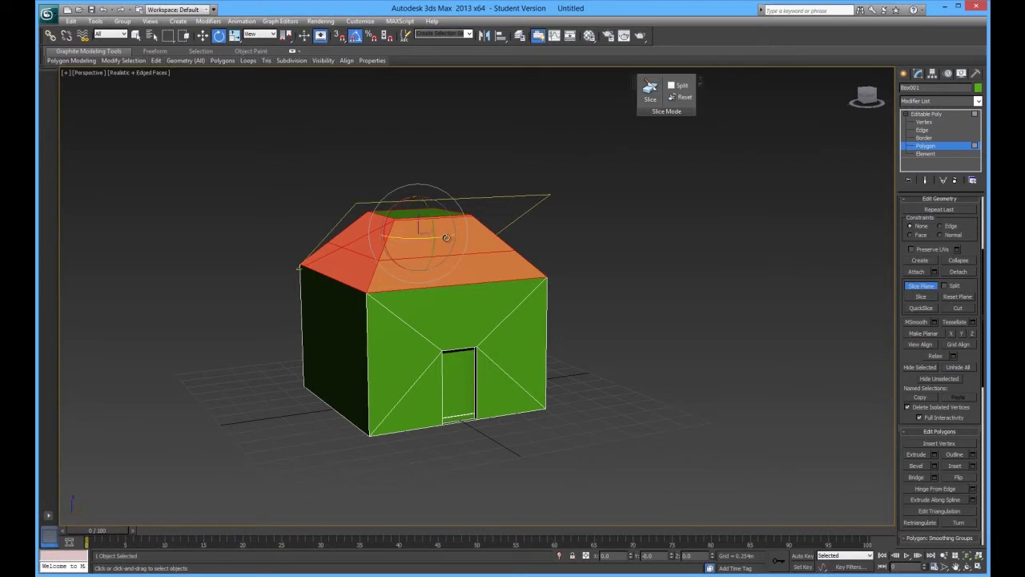
drag(434, 216, 419, 176)
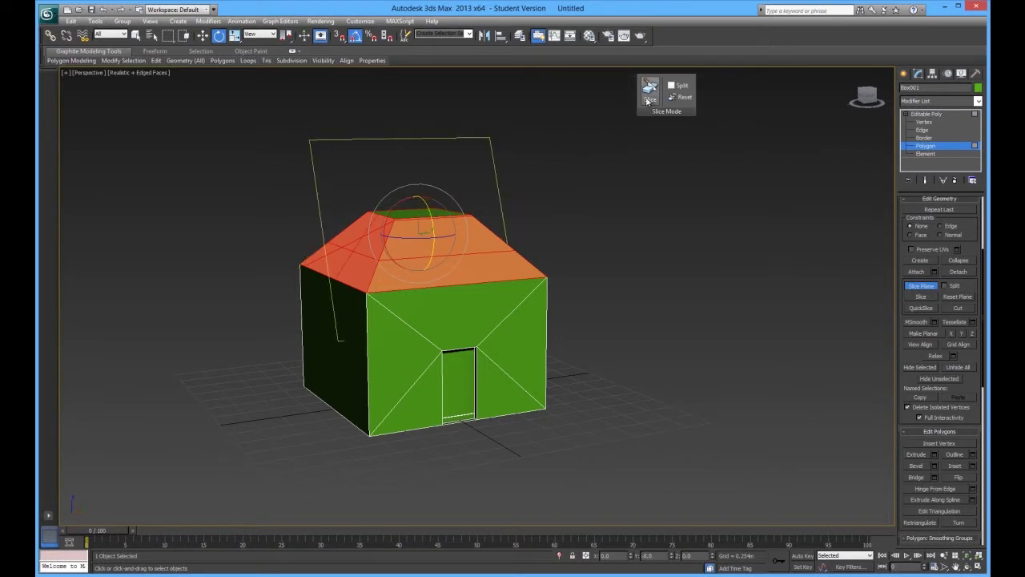
drag(427, 205, 414, 137)
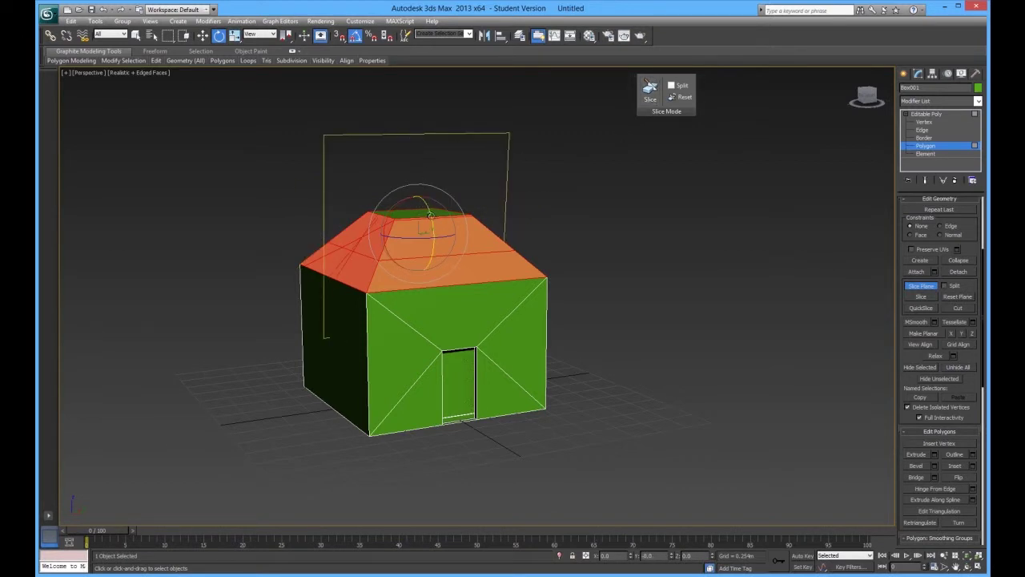
drag(430, 214, 432, 173)
click(646, 96)
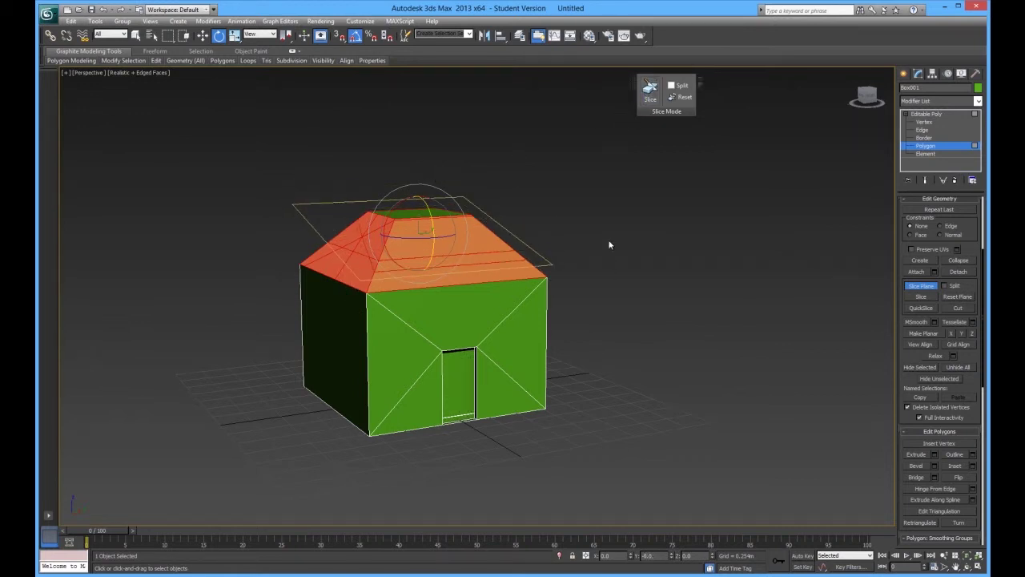
key(w)
alt+middle_drag(441, 369, 651, 306)
click(919, 286)
- Inspect the sliced roof at Vertex level and undo the tilted slices, back to the single horizontal slice
click(924, 122)
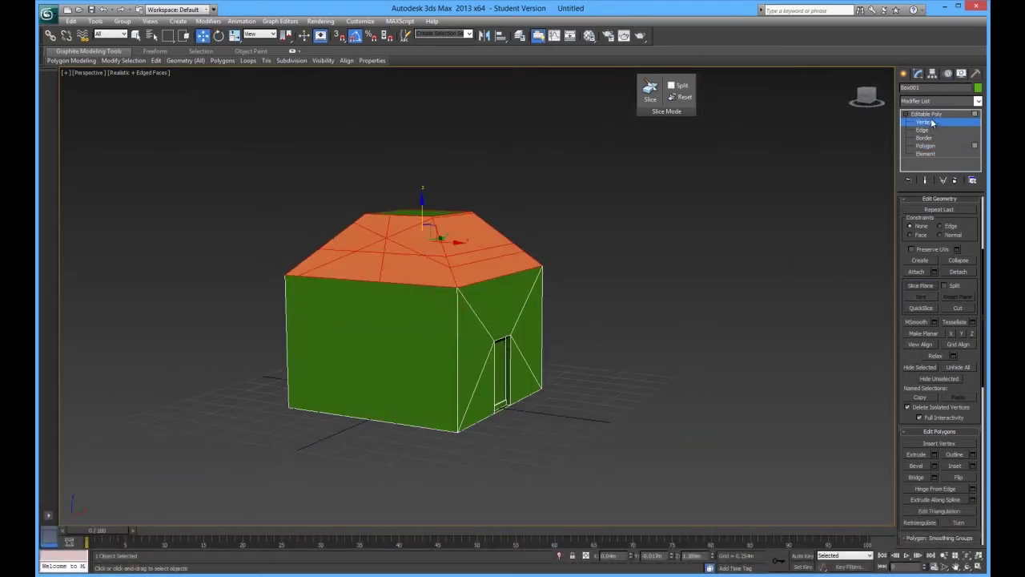
alt+middle_drag(511, 259, 449, 267)
key(ctrl+z)
key(ctrl+z)
key(ctrl+z)
key(ctrl+z)
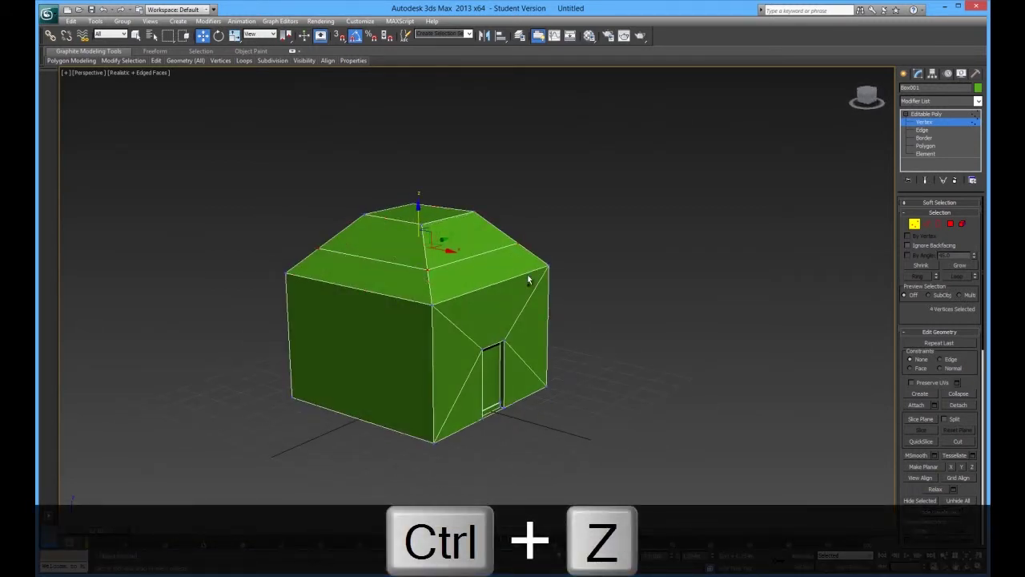
key(ctrl+z)
alt+middle_drag(646, 309, 438, 335)
alt+middle_drag(375, 275, 498, 327)
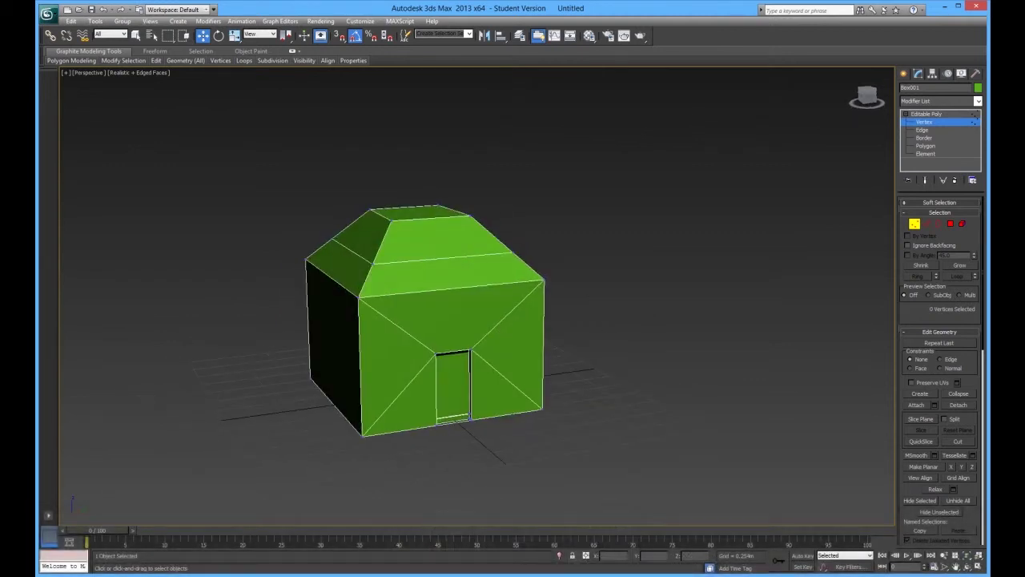
- Switch to the Word tools list and highlight the polygon mode entry and its tools line in bright green
key(alt+Tab)
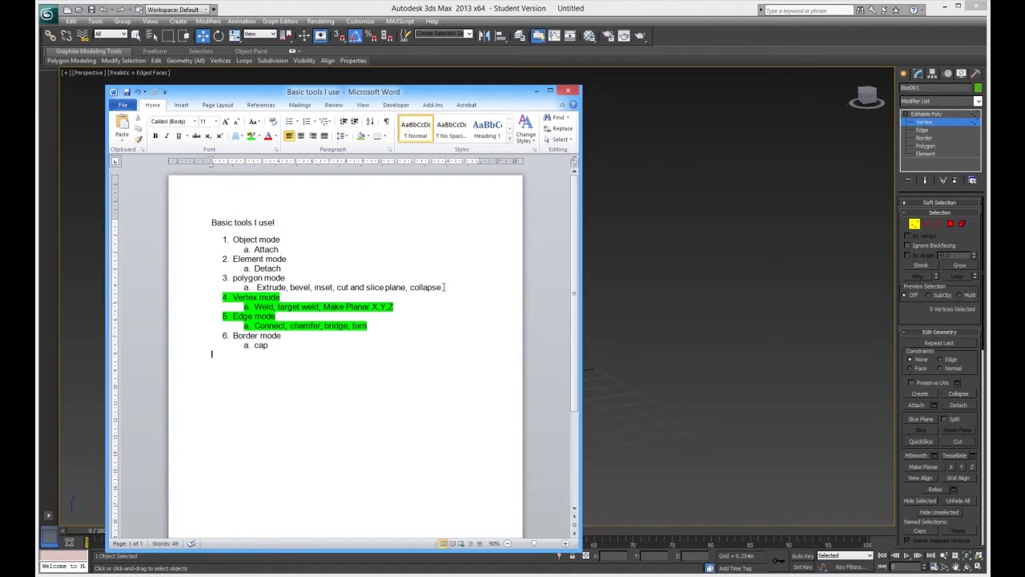
drag(452, 287, 231, 278)
click(251, 135)
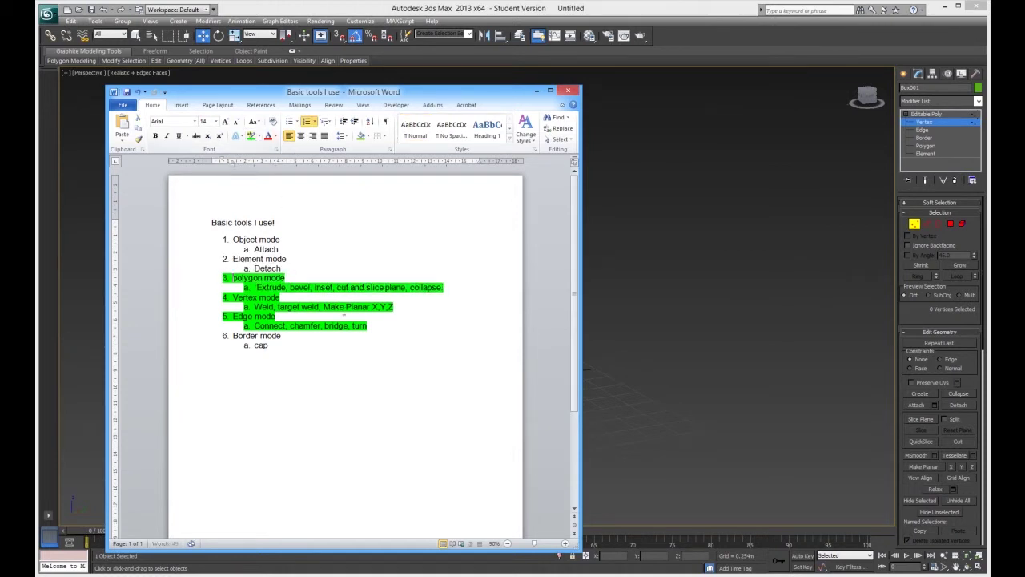
click(384, 371)
click(284, 346)
- Return to 3ds Max and delete the upper front sloped polygon of the roof above the horizontal slice
click(769, 354)
scroll(742, 373, up, 5)
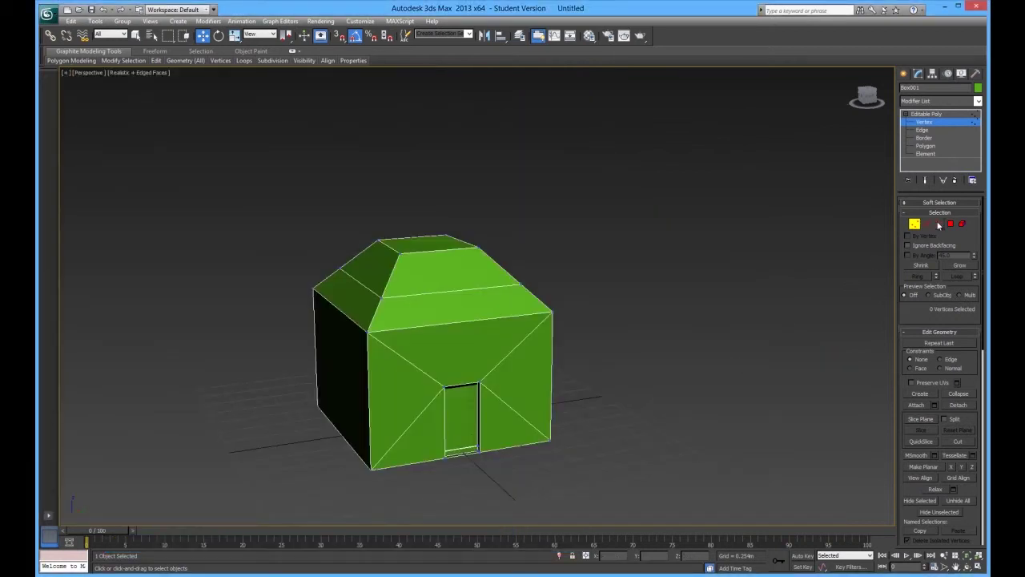
click(950, 224)
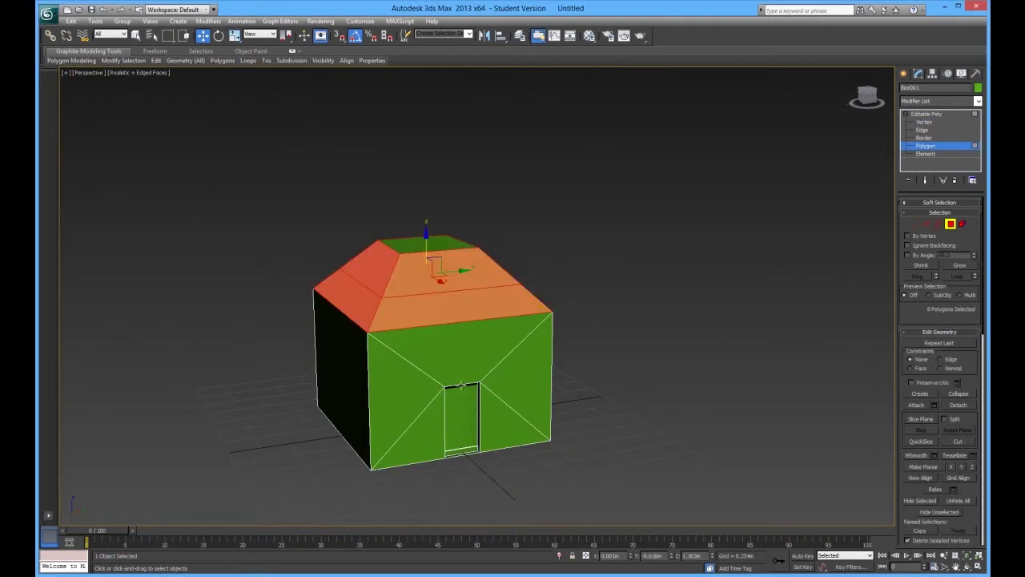
click(437, 346)
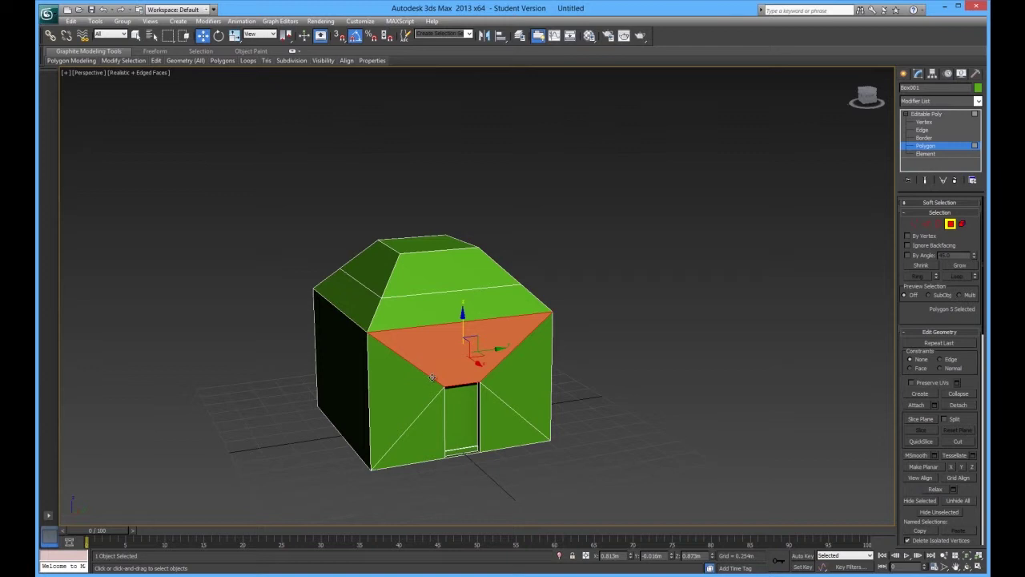
alt+middle_drag(430, 377, 417, 320)
key(Delete)
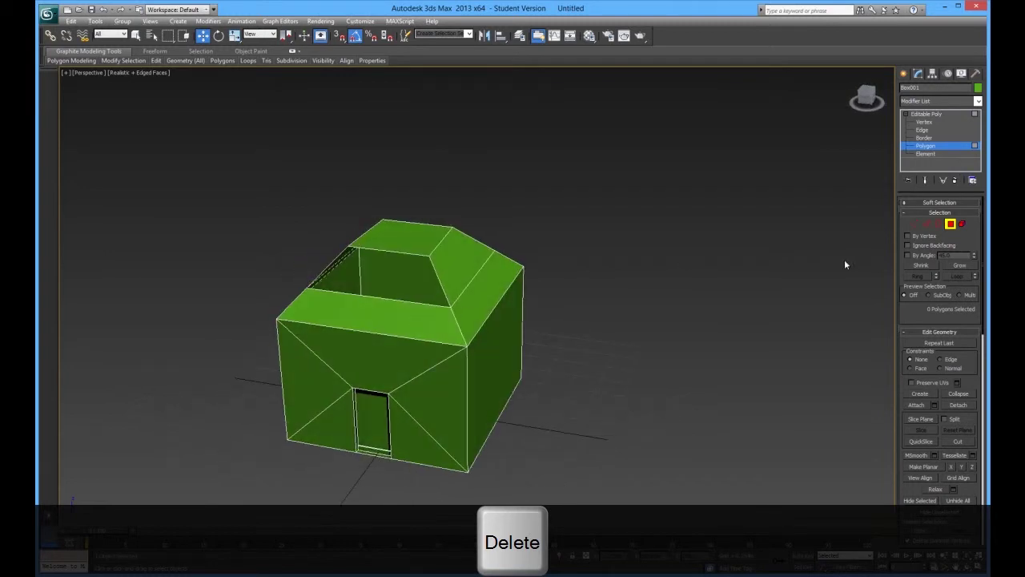
- Select the border around the open hole in the front roof slope, close it with Cap, and clear the selection
click(937, 224)
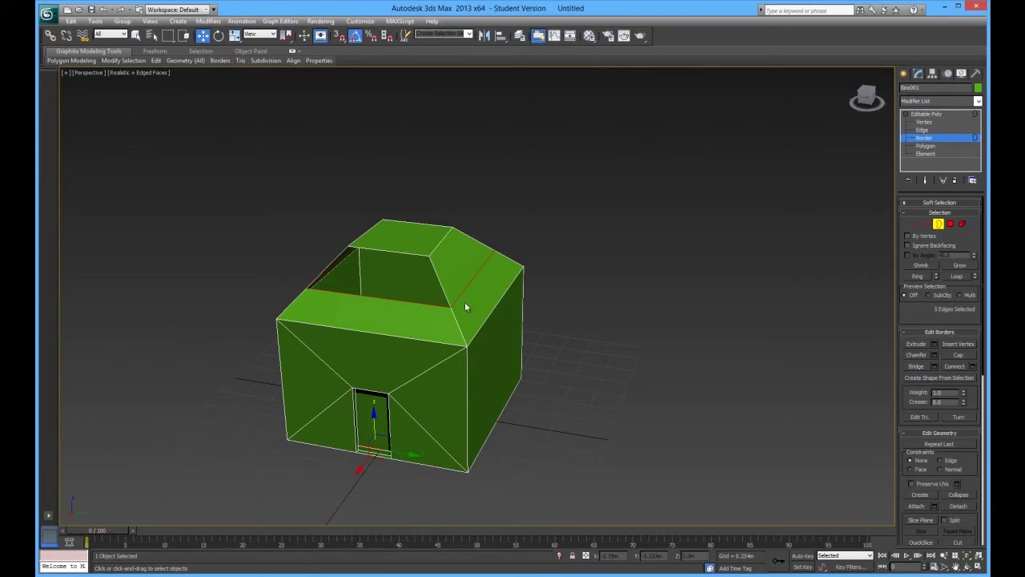
click(439, 286)
alt+middle_drag(343, 375, 412, 370)
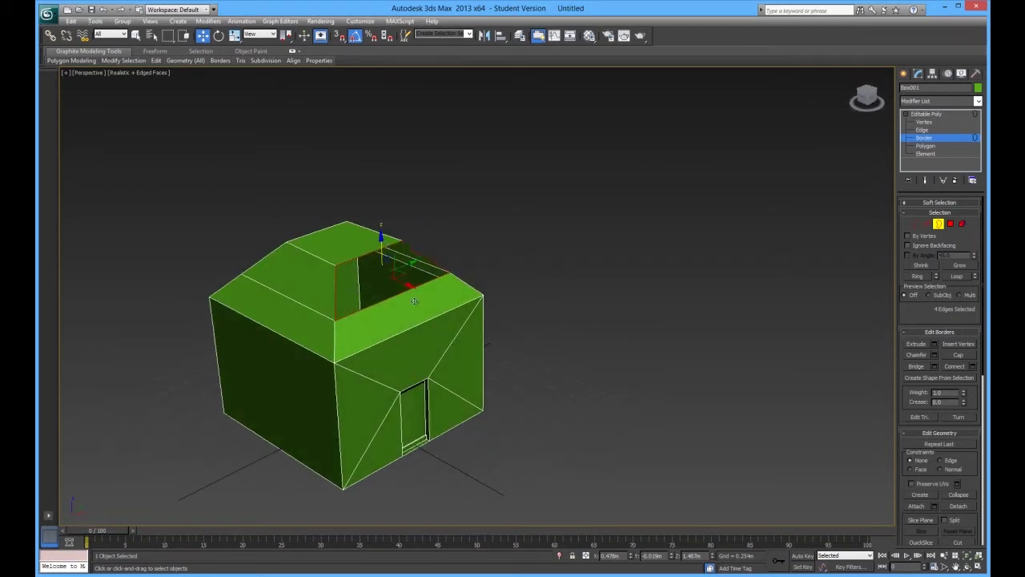
click(957, 355)
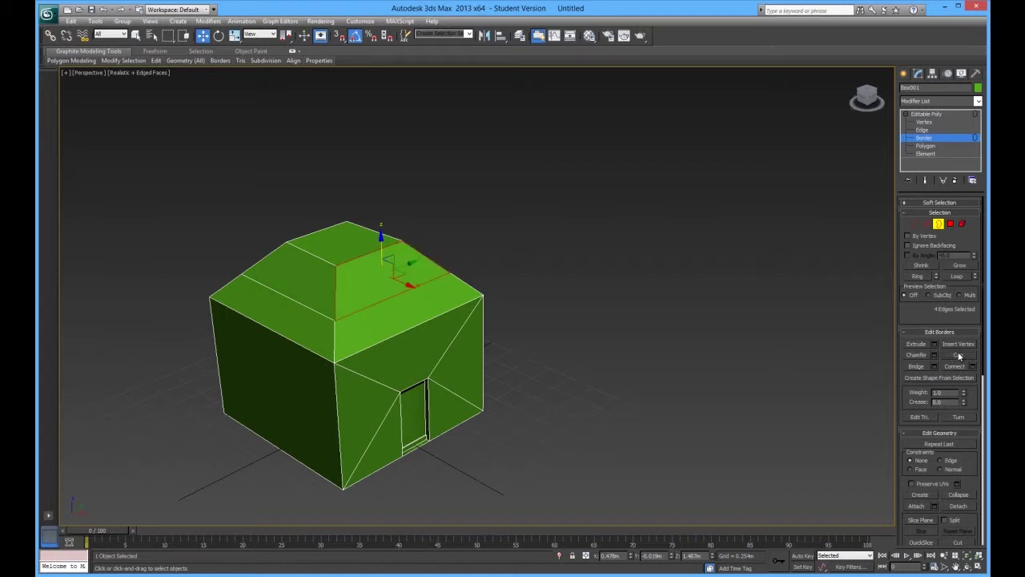
click(580, 367)
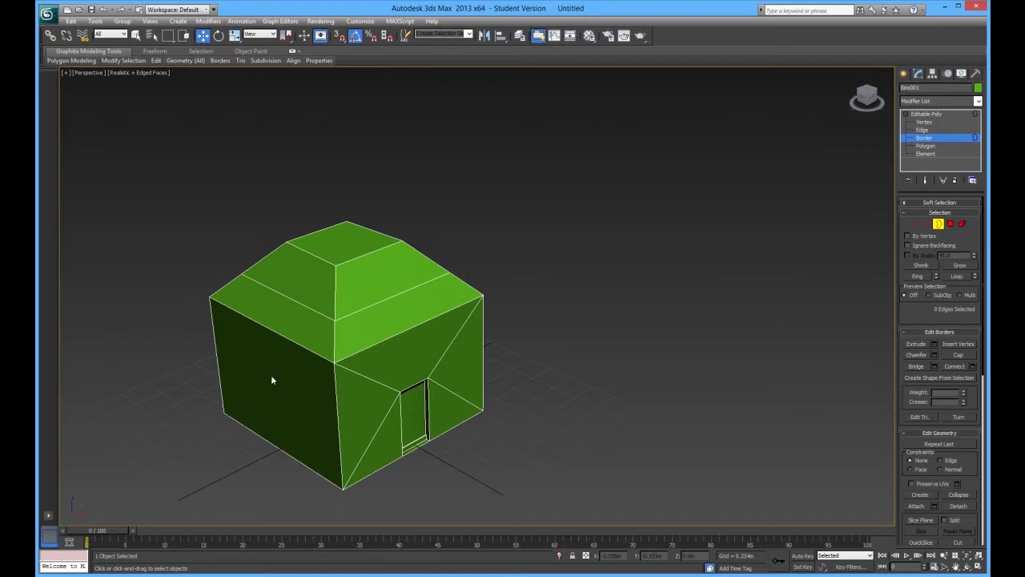
alt+middle_drag(438, 455, 433, 427)
- Switch to the Word tools list and highlight the Border mode entry and its cap line in bright green
key(alt+Tab)
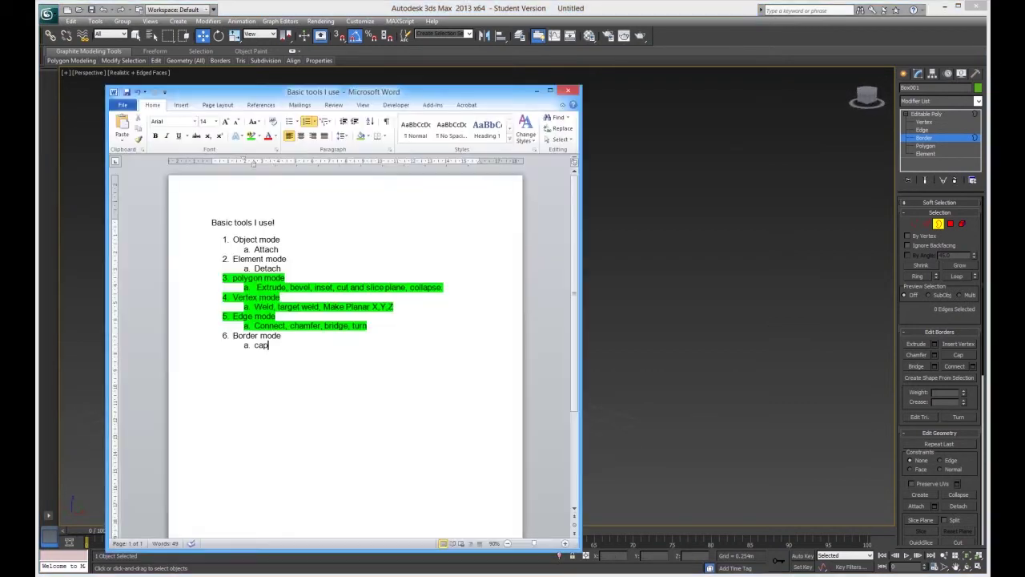
drag(270, 346, 221, 336)
click(251, 138)
click(445, 350)
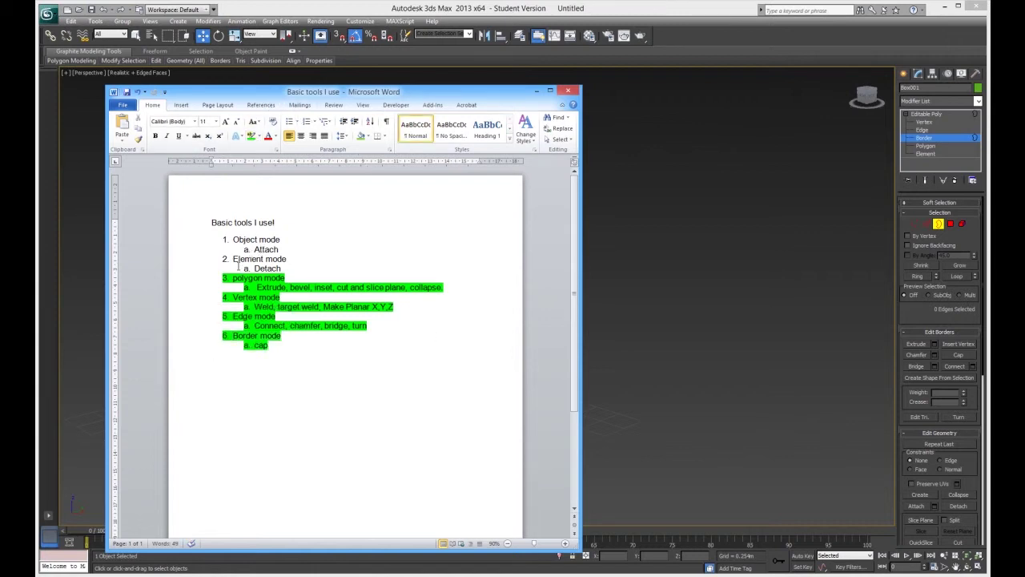
- Return to 3ds Max and create a box primitive, smaller than the house, on the ground beside it
key(alt+Tab)
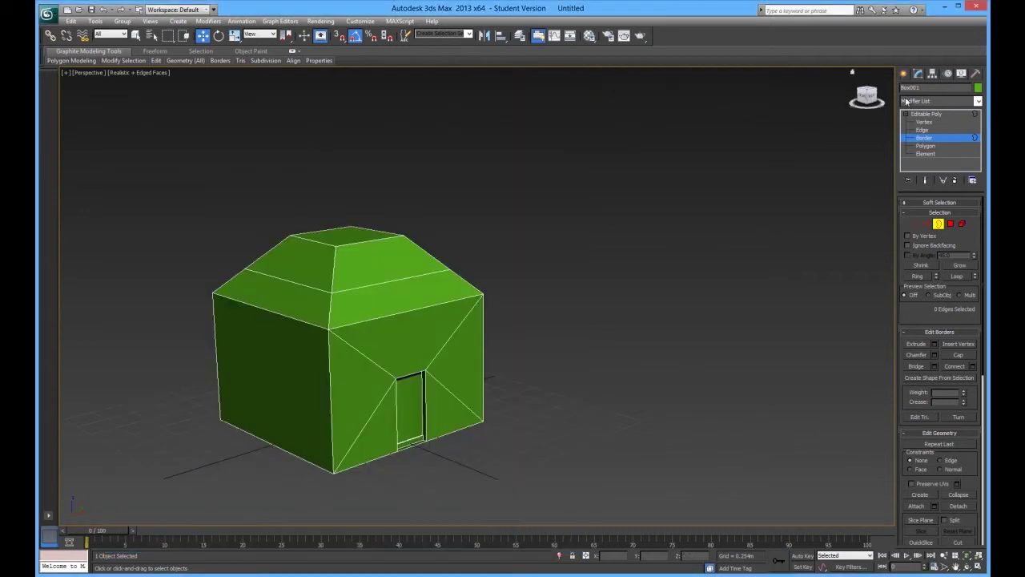
click(903, 73)
click(917, 138)
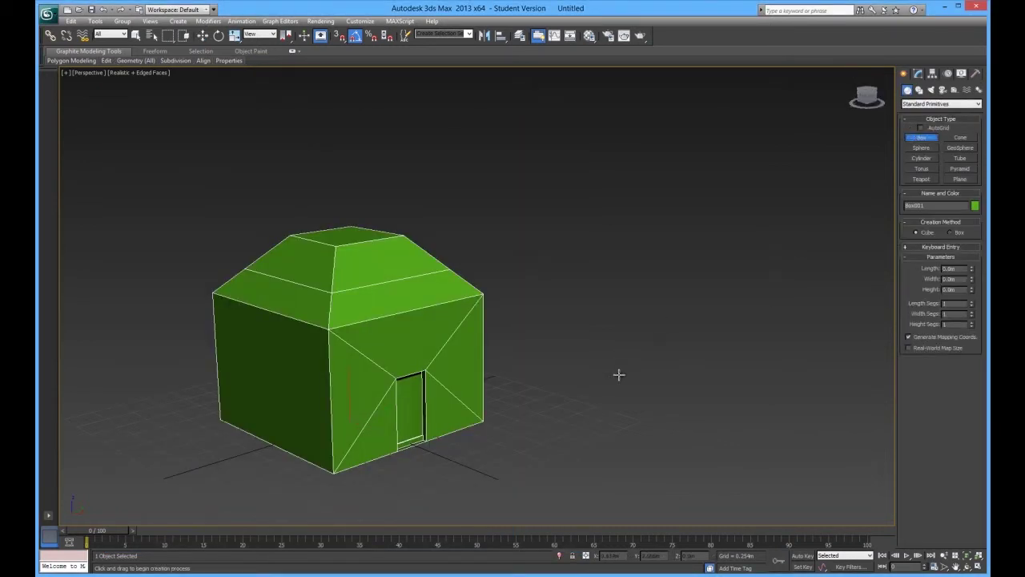
drag(611, 389, 577, 410)
- Move the small box against the side wall of the house as an annex, and deselect it
key(w)
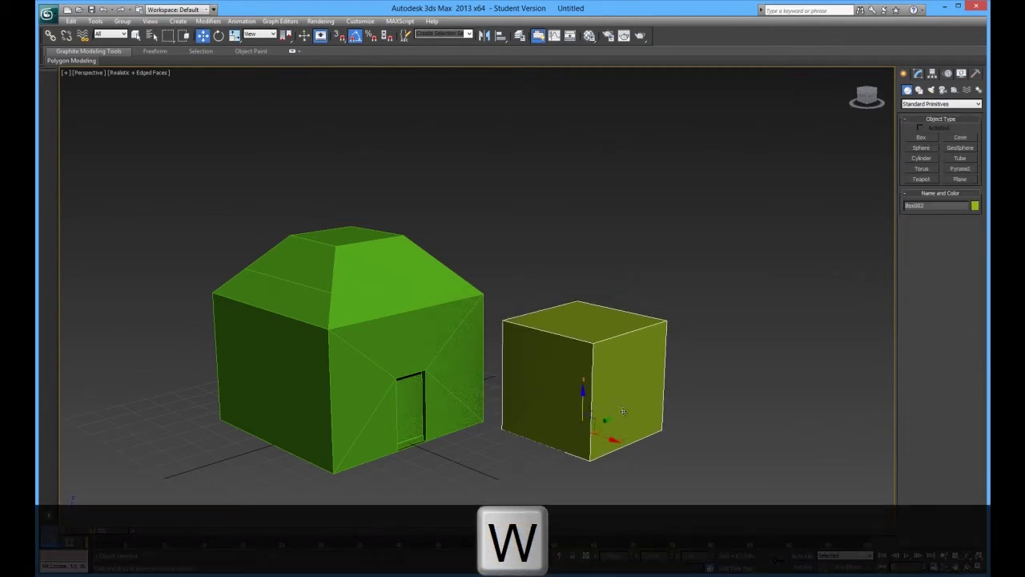
alt+middle_drag(601, 419, 541, 421)
drag(558, 444, 666, 353)
key(r)
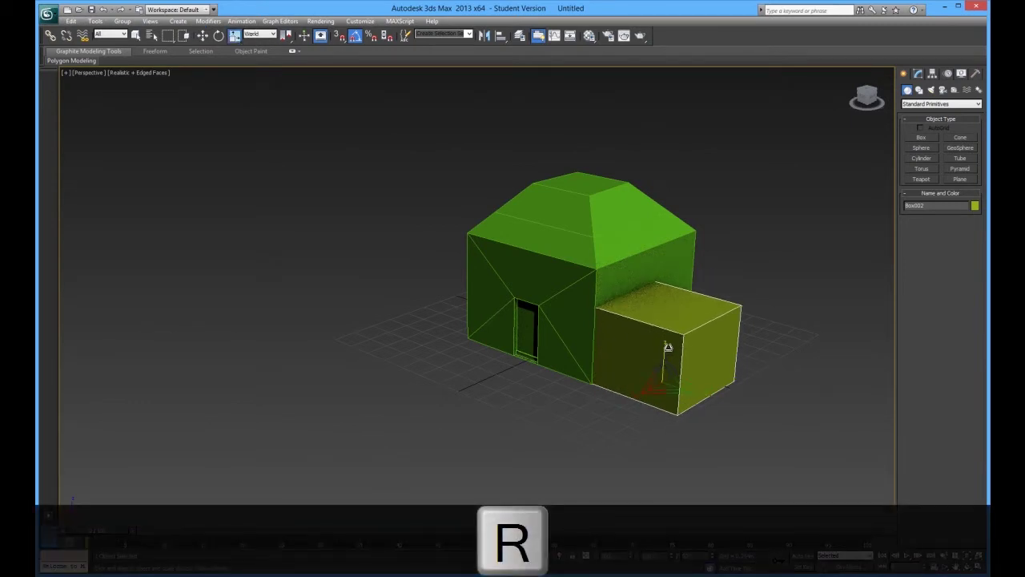
key(w)
mouse_move(646, 397)
mouse_down()
mouse_move(664, 389)
mouse_move(635, 398)
mouse_move(648, 391)
mouse_up()
key(r)
key(w)
alt+middle_drag(561, 401, 633, 405)
click(726, 414)
middle_drag(664, 366, 631, 354)
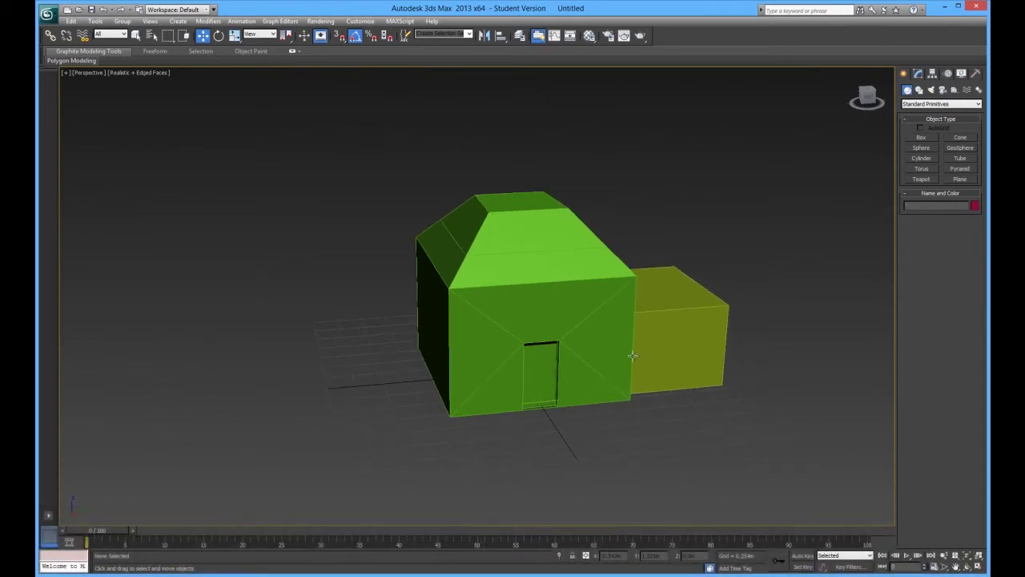
- Try moving the small box and the house separately, undoing each move
click(640, 347)
drag(671, 366, 704, 361)
key(ctrl+z)
click(583, 347)
drag(553, 371, 484, 376)
key(ctrl+z)
- Clear the selection, inspect the house with its adjoining box, and switch to the Word tools list
click(732, 393)
alt+middle_drag(733, 393, 637, 380)
scroll(309, 288, up, 5)
middle_drag(234, 216, 340, 241)
key(alt+Tab)
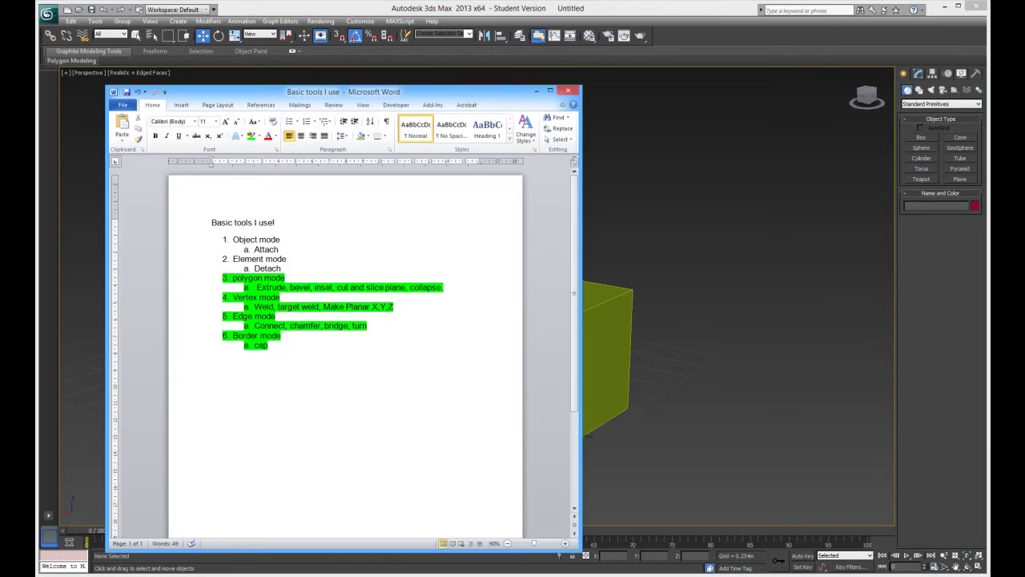
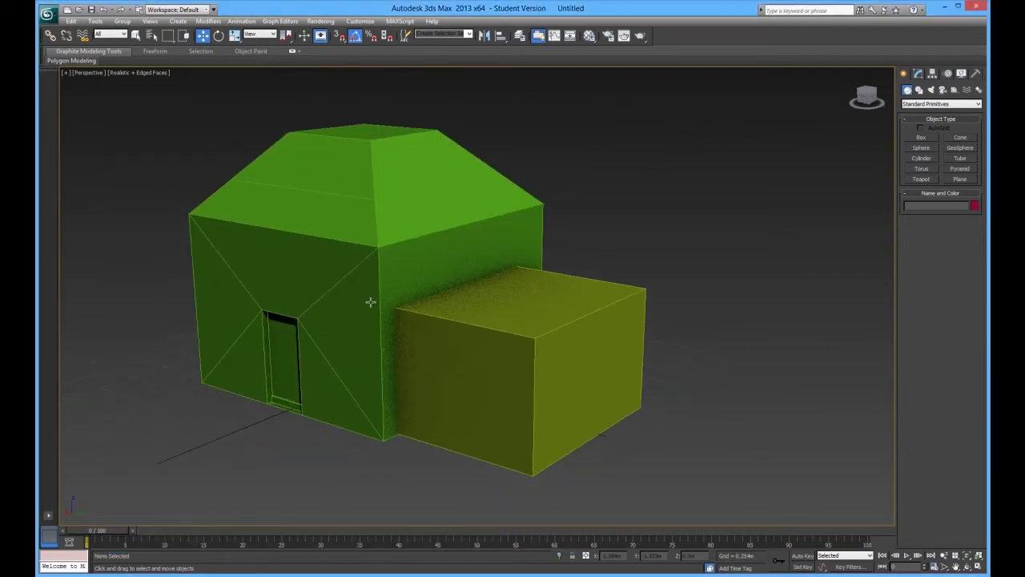
- Attach the small adjoining box to the house's editable poly at object level, and leave the Attach command
click(367, 298)
click(918, 73)
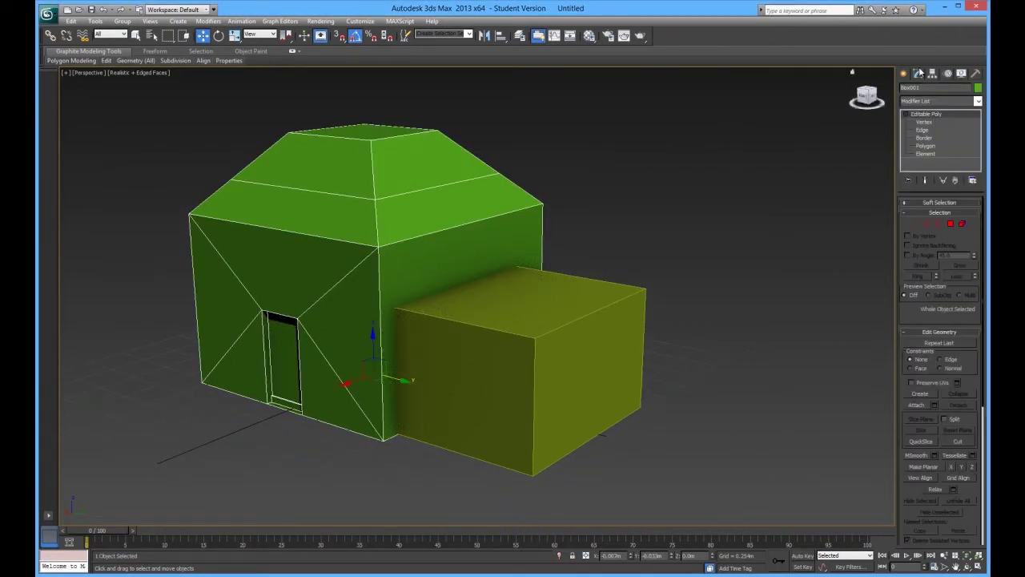
click(931, 114)
click(925, 122)
click(920, 146)
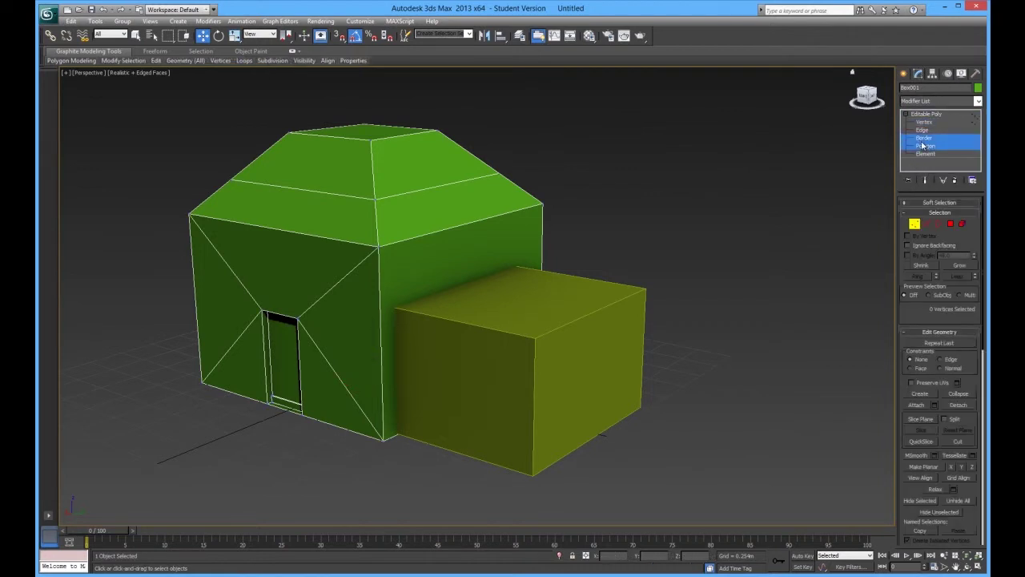
click(929, 114)
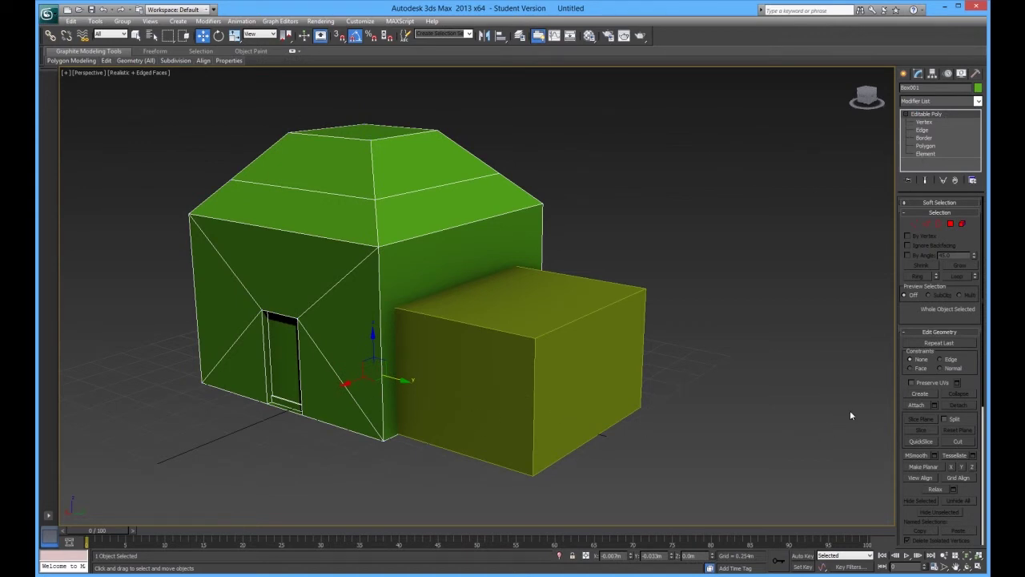
click(918, 405)
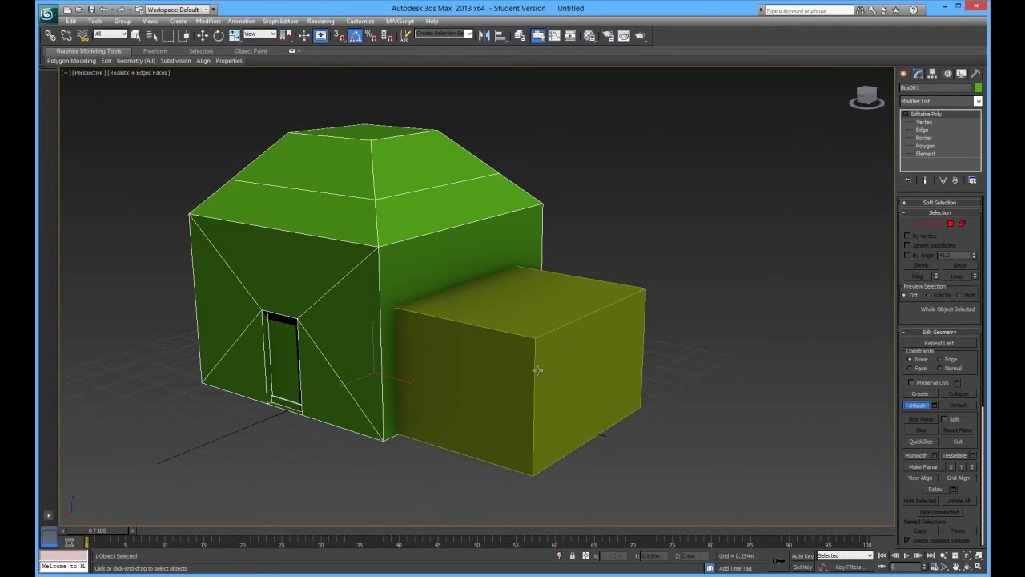
click(566, 329)
key(w)
- Select the annex box as an element and detach it from the house as a separate object, keeping the default name
mouse_move(424, 347)
alt+middle_down()
mouse_move(559, 353)
mouse_move(408, 293)
mouse_move(443, 346)
mouse_move(490, 340)
mouse_move(421, 351)
alt+middle_up()
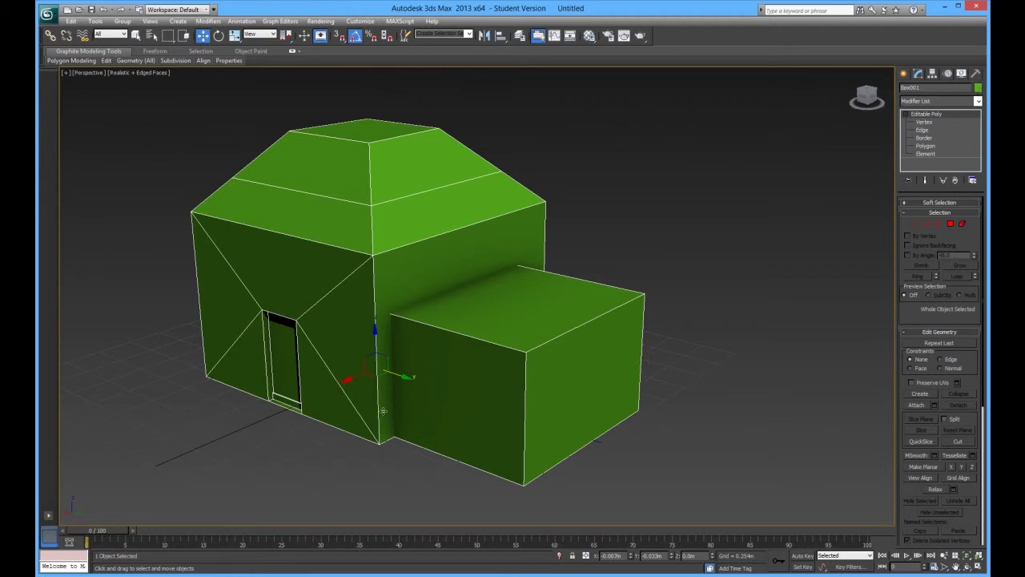
alt+middle_drag(384, 412, 438, 459)
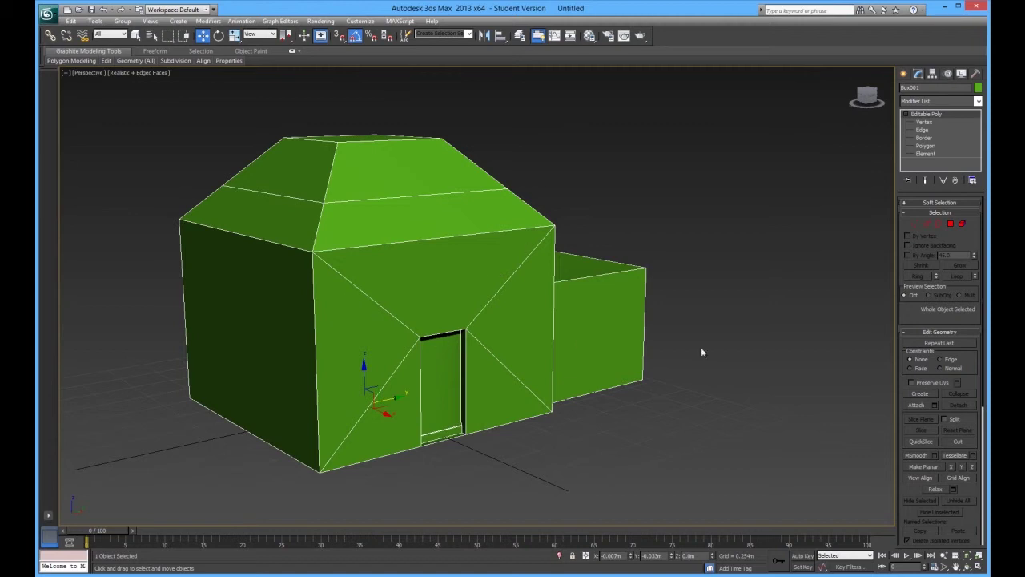
alt+middle_drag(580, 344, 649, 305)
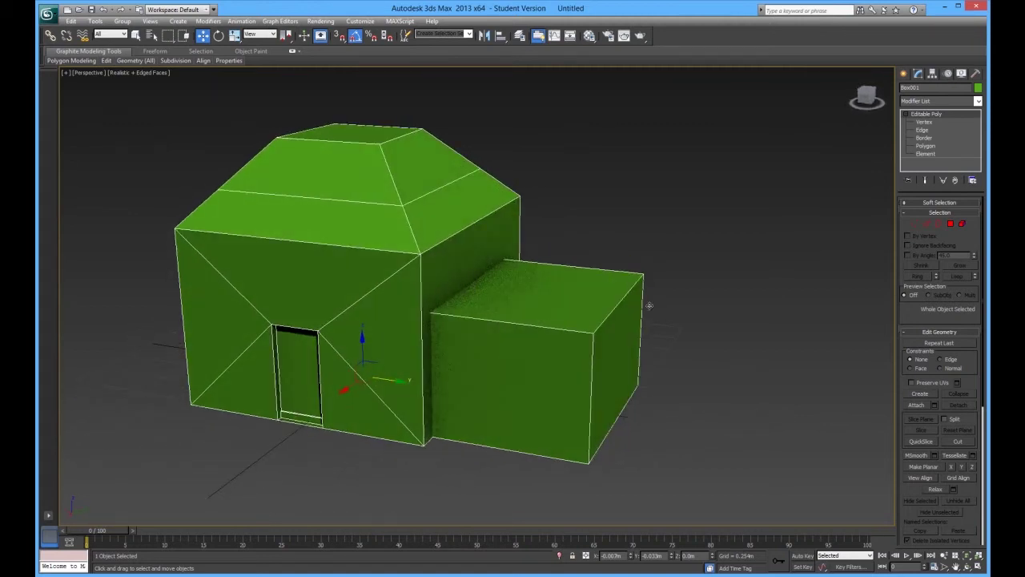
click(962, 225)
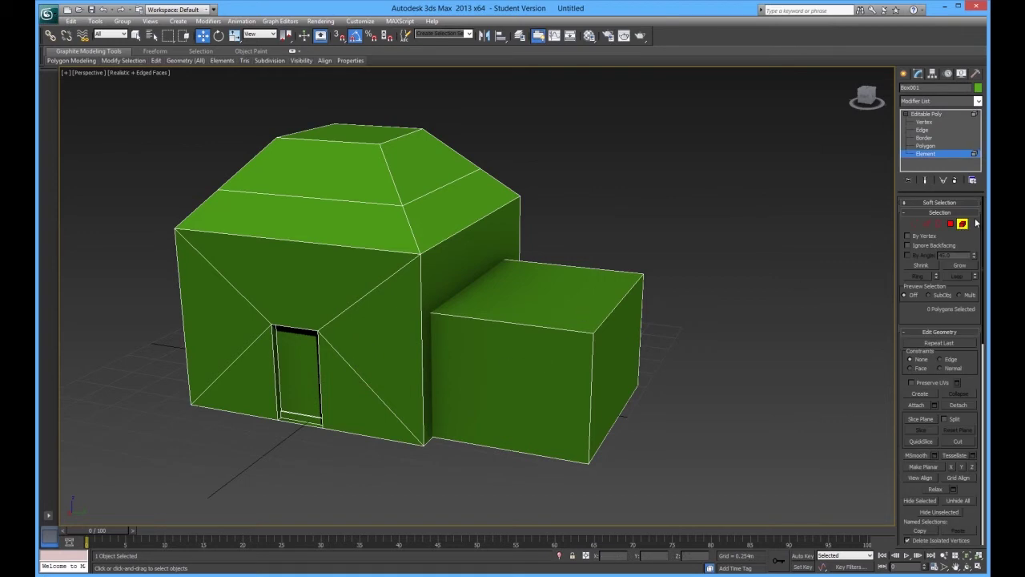
click(544, 337)
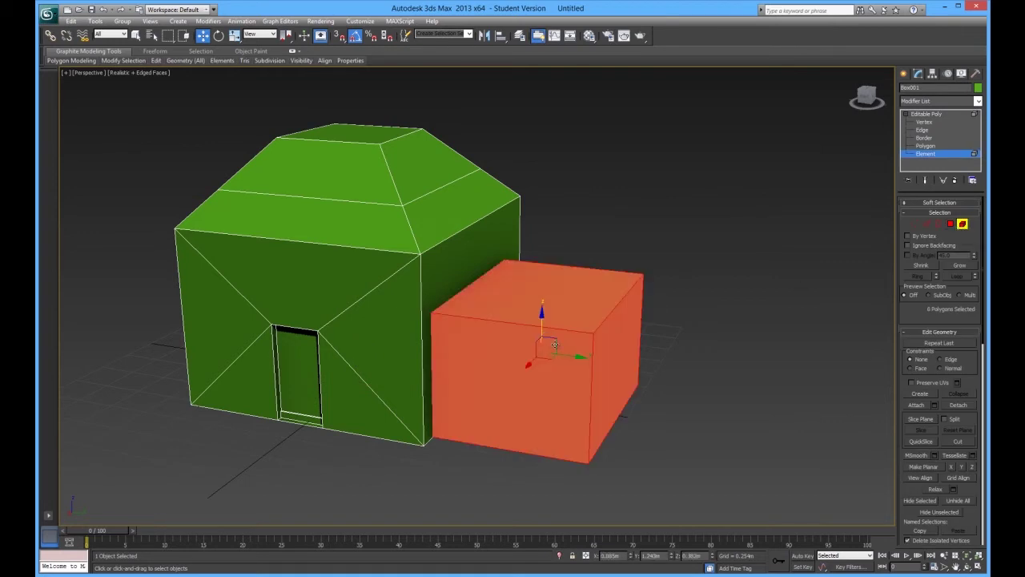
click(957, 406)
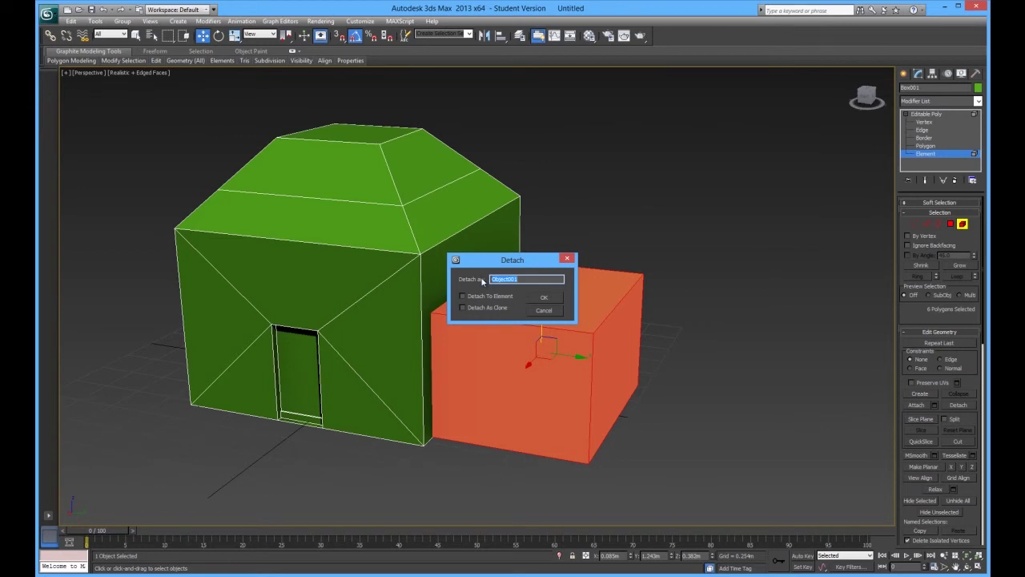
click(544, 299)
- Leave Element mode, select the detached box and move it along the Y axis away from the house
click(926, 114)
click(540, 362)
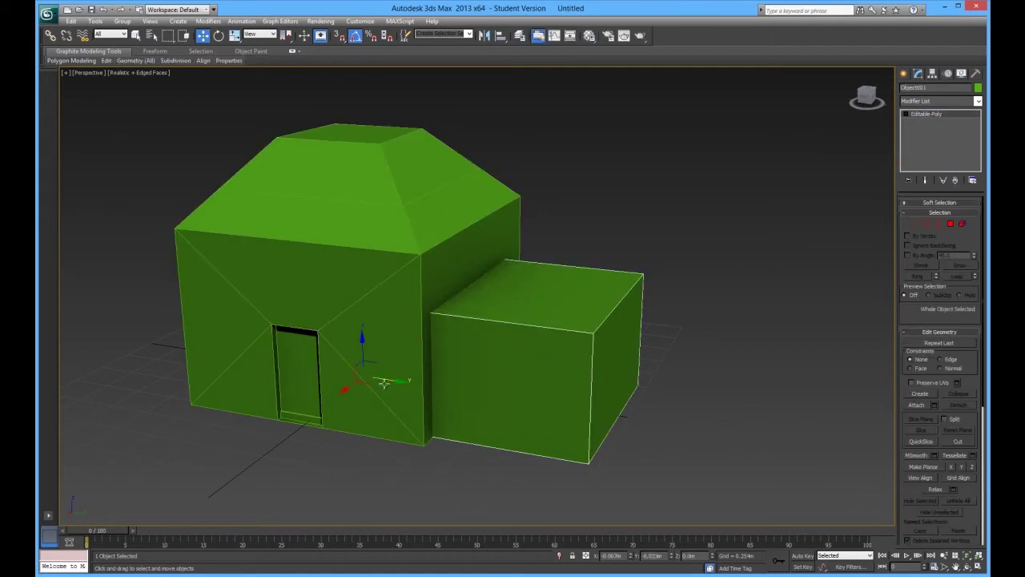
drag(389, 380, 437, 380)
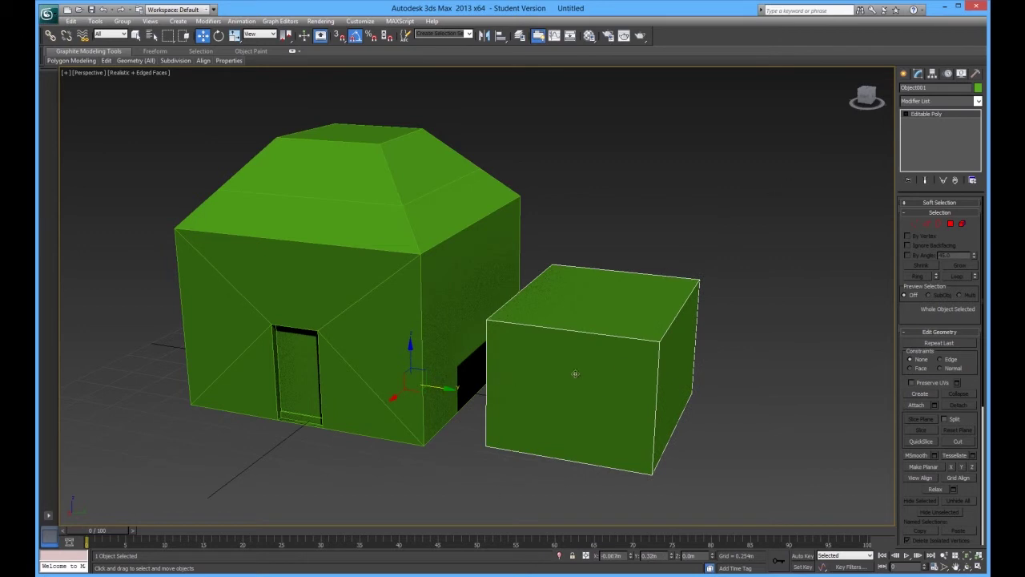
- Center the detached box's pivot point on the object, affecting the pivot only
click(933, 74)
click(941, 136)
click(935, 189)
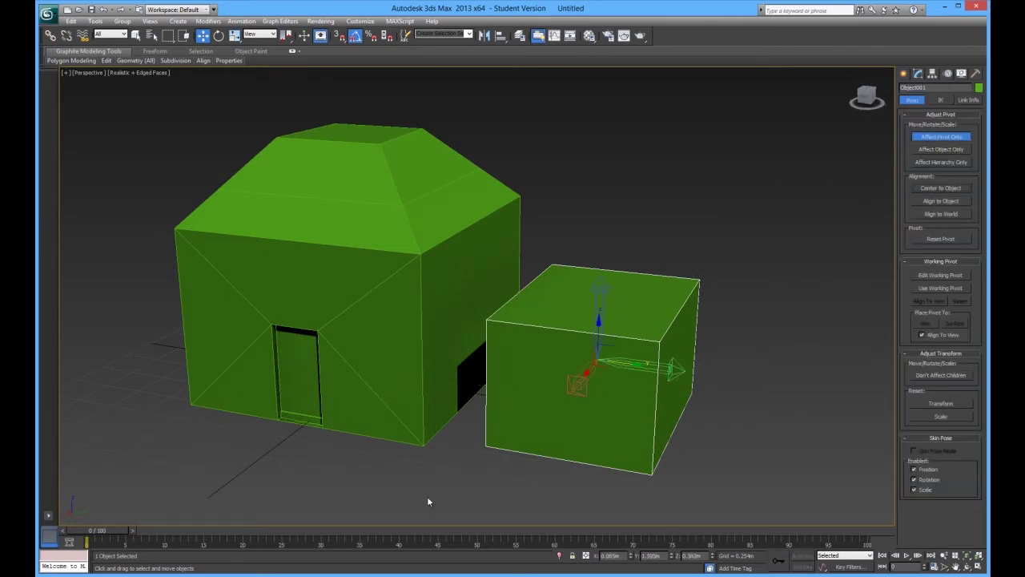
click(938, 136)
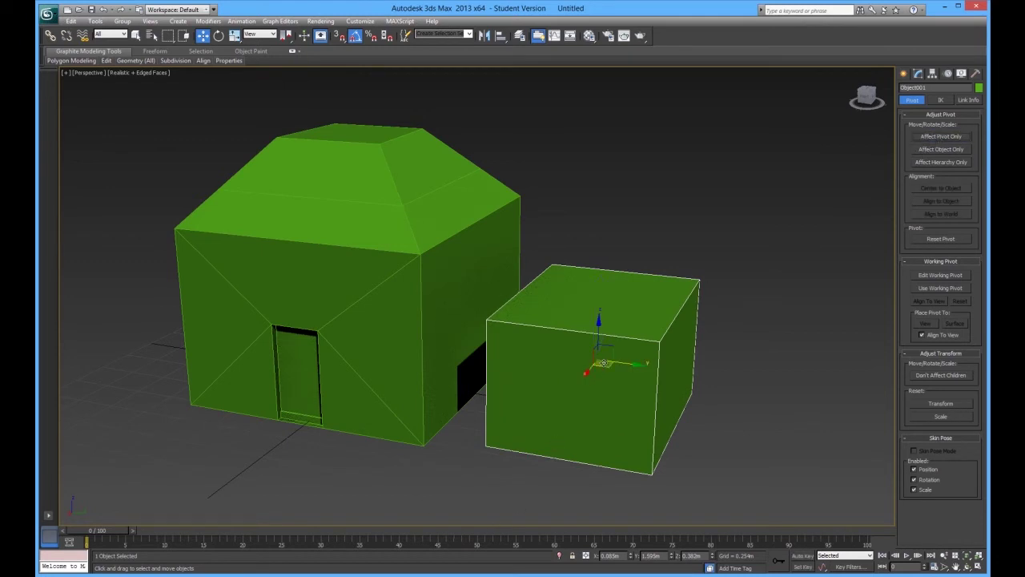
- Move the small box back along the Y axis against the house's side wall and deselect it
drag(622, 362, 563, 350)
click(666, 404)
scroll(474, 397, down, 5)
alt+middle_drag(475, 397, 440, 435)
scroll(440, 435, up, 5)
- Switch to the Word tools list, highlight the Object mode and Element mode entries in green, and return to 3ds Max
click(511, 573)
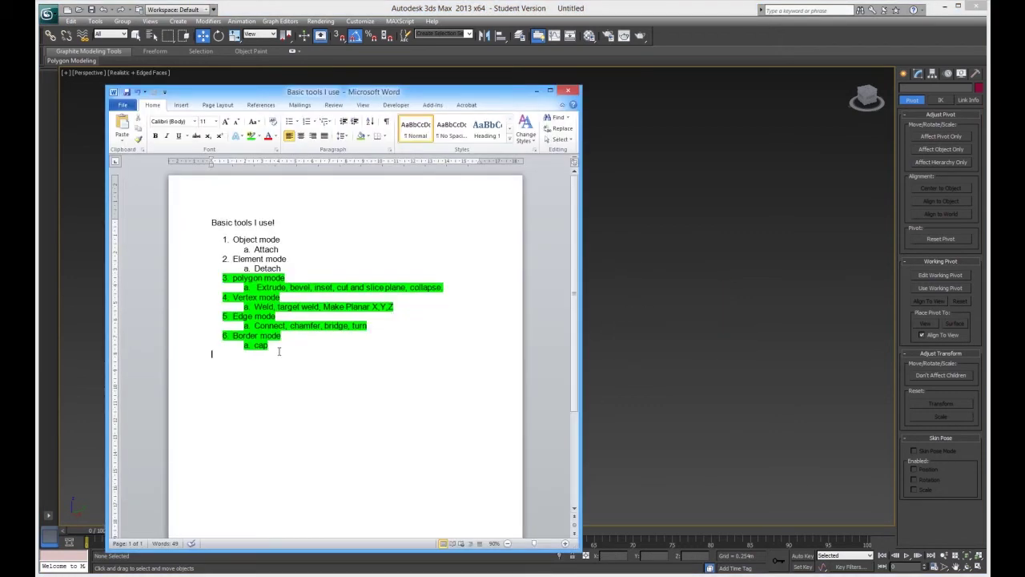
drag(293, 268, 232, 239)
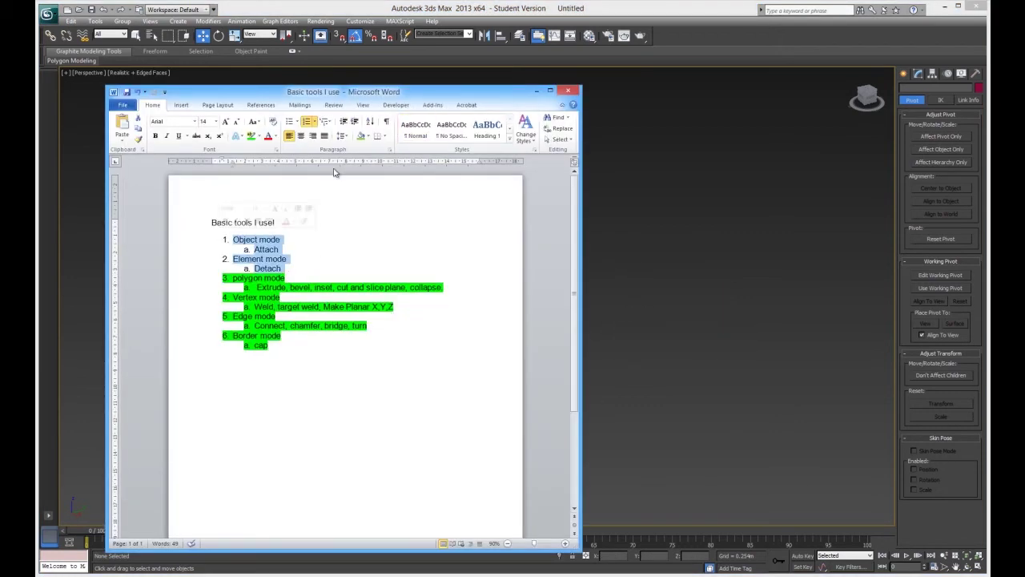
click(251, 135)
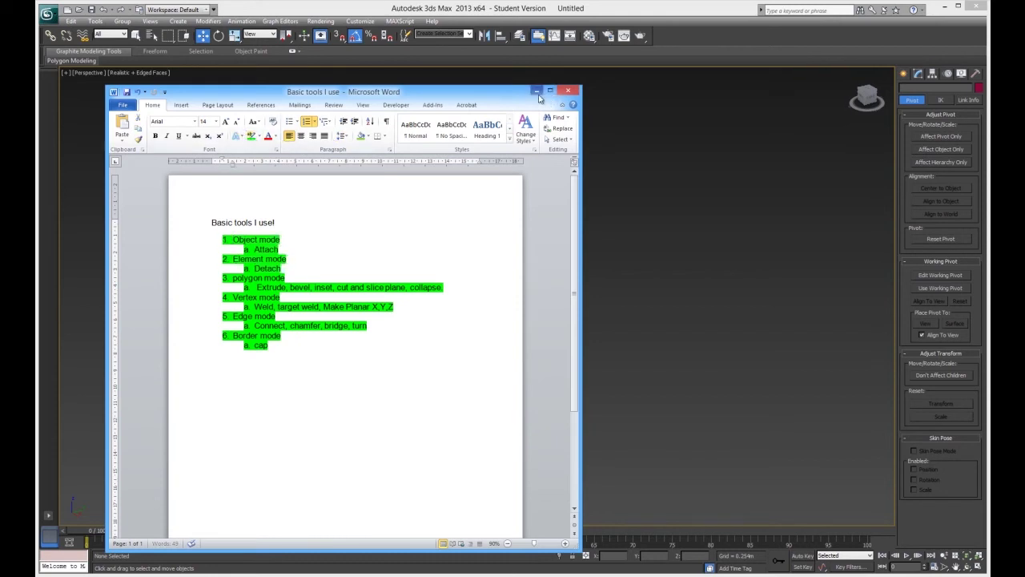
click(536, 91)
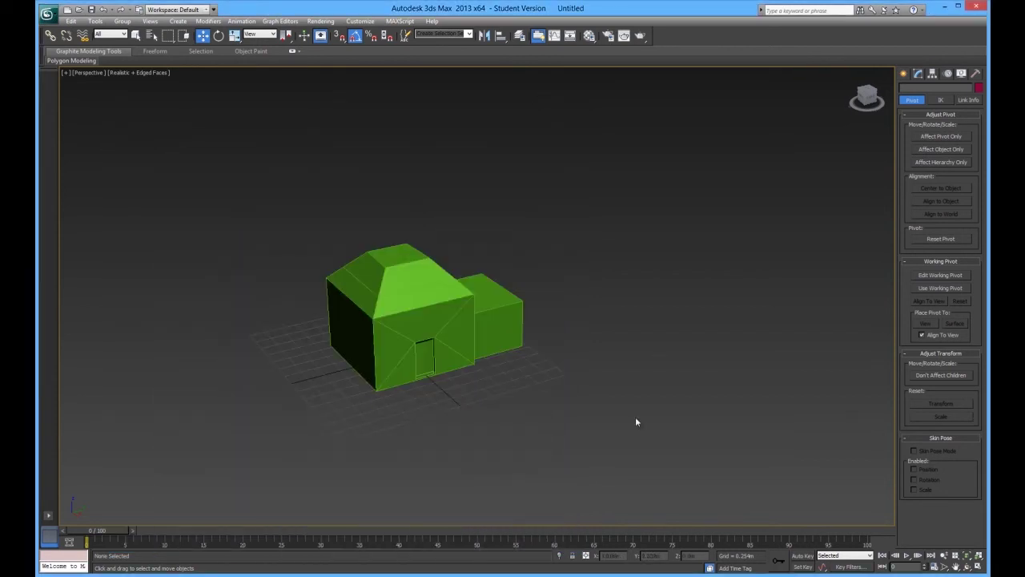
- Select the house and the annex together and toggle the viewport between wireframe and realistic shading to compare them
click(918, 74)
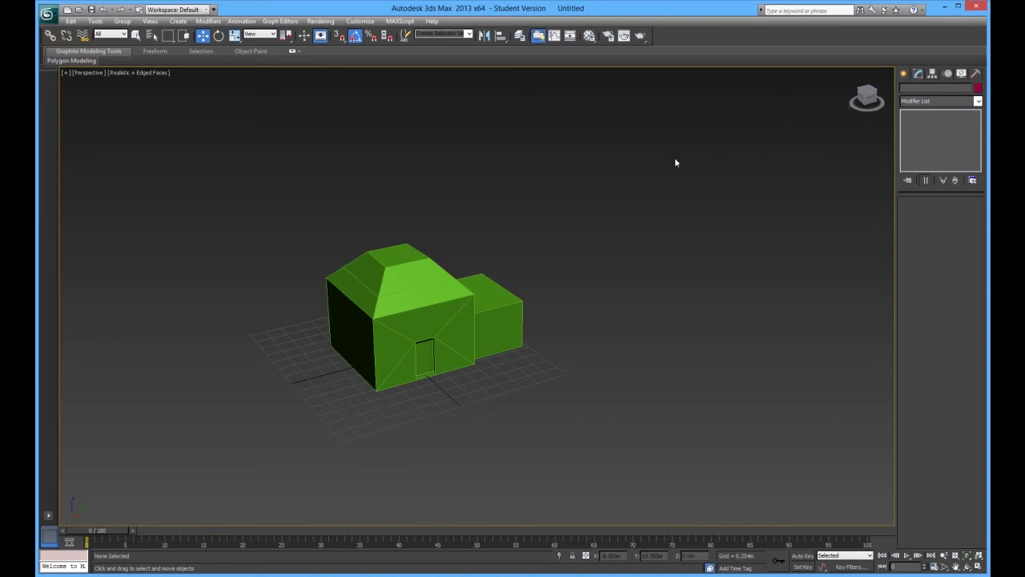
drag(245, 153, 552, 403)
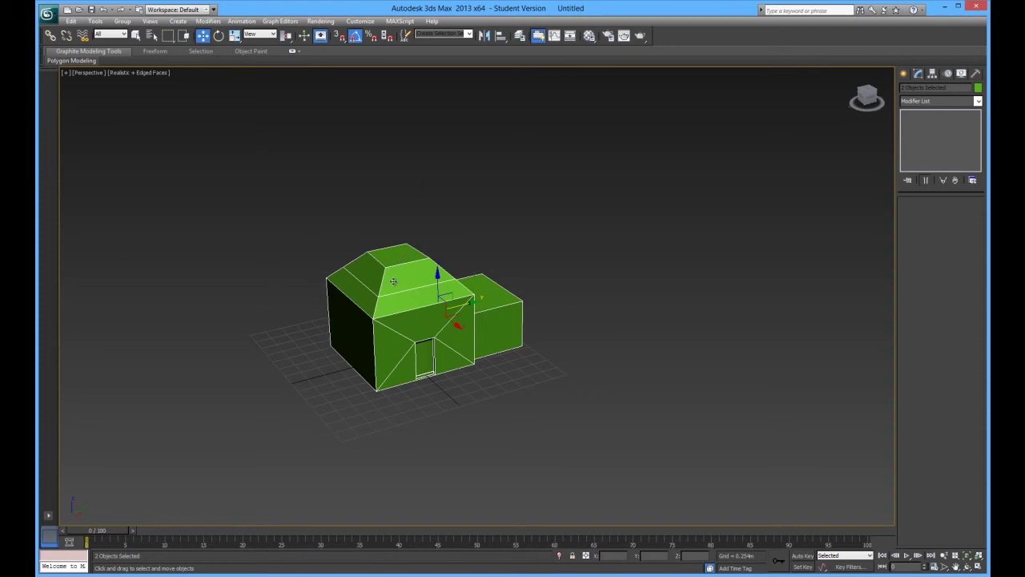
drag(250, 182, 567, 419)
key(F3)
key(F3)
key(F3)
key(F3)
key(F3)
key(F3)
key(F3)
key(F3)
key(F3)
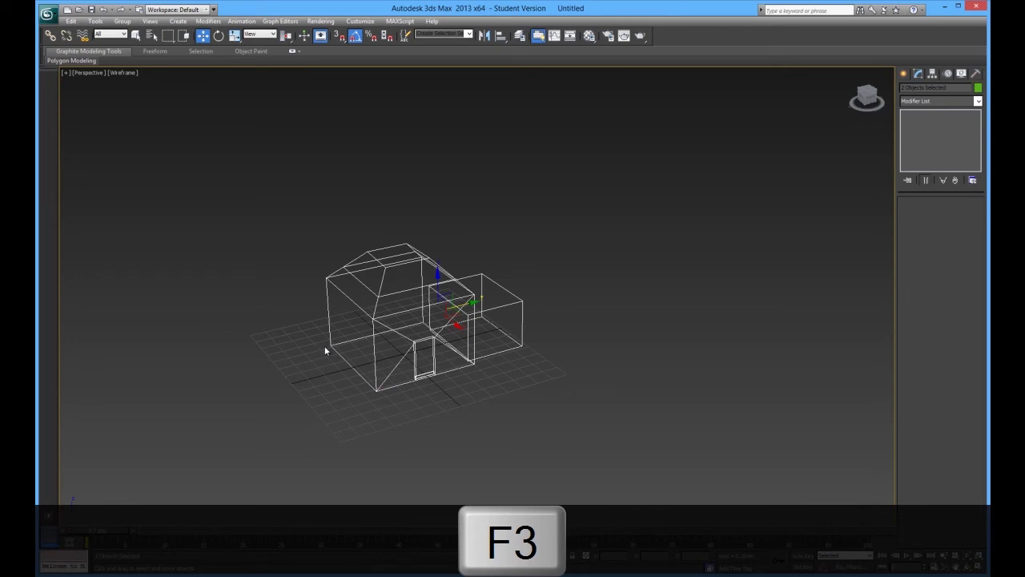
key(F3)
key(F3)
scroll(383, 354, up, 5)
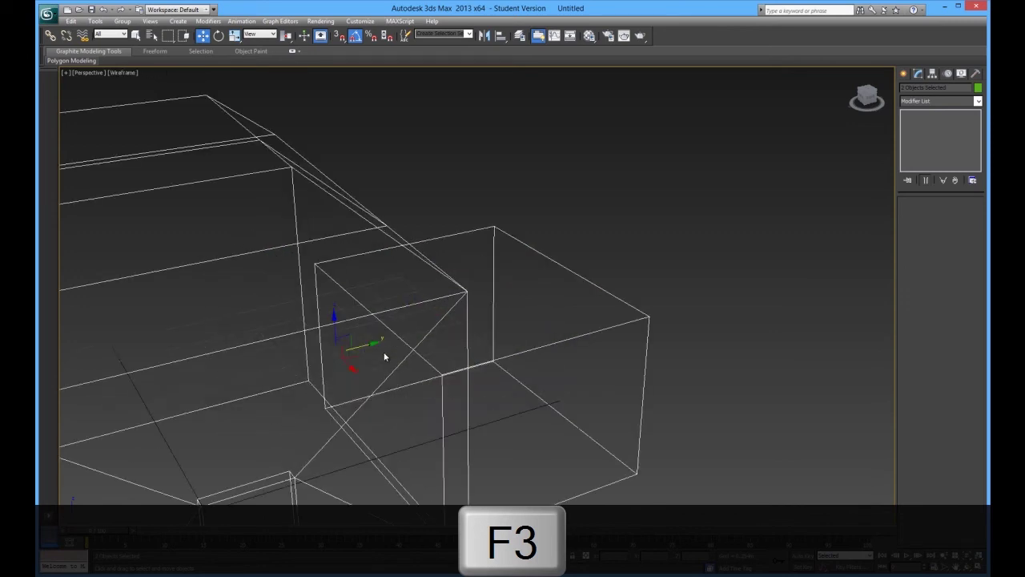
scroll(385, 356, down, 5)
key(F3)
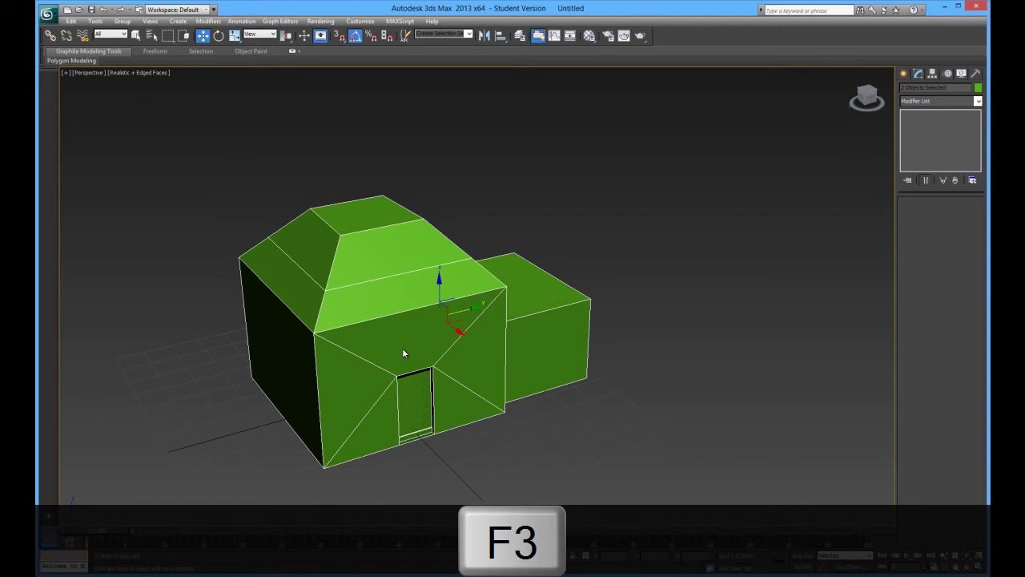
- Toggle the edged faces display of the shaded house and annex, ending with edged faces on
key(F4)
key(F4)
key(F4)
key(F4)
key(F4)
key(F4)
key(F4)
key(F4)
- Move the house and annex together along the Y axis and deselect them
drag(456, 312, 408, 323)
click(671, 343)
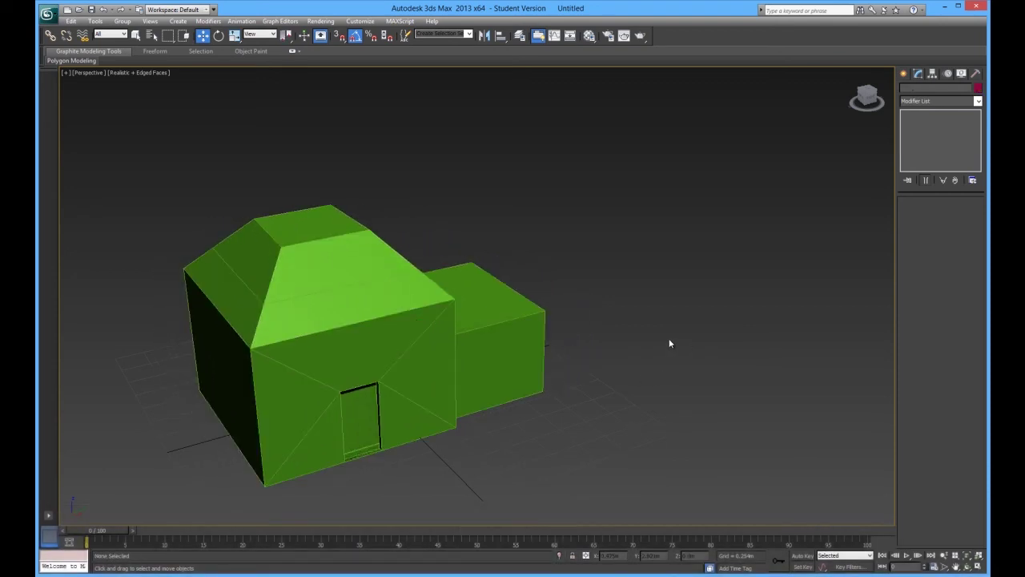